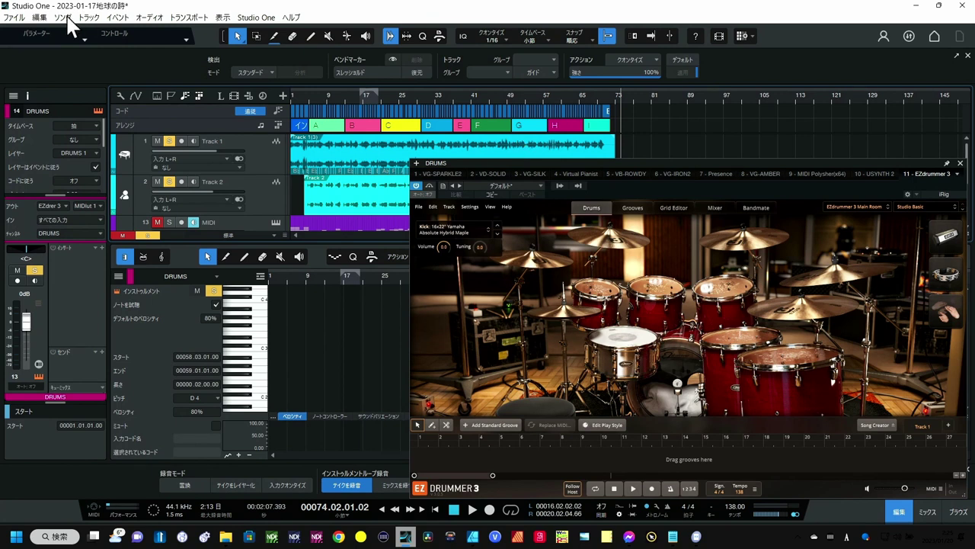
Step: Open the mixdown export settings and set the format to Wave file at 16 Bit and 44.1 kHz instead of MP3
left_click(63, 17)
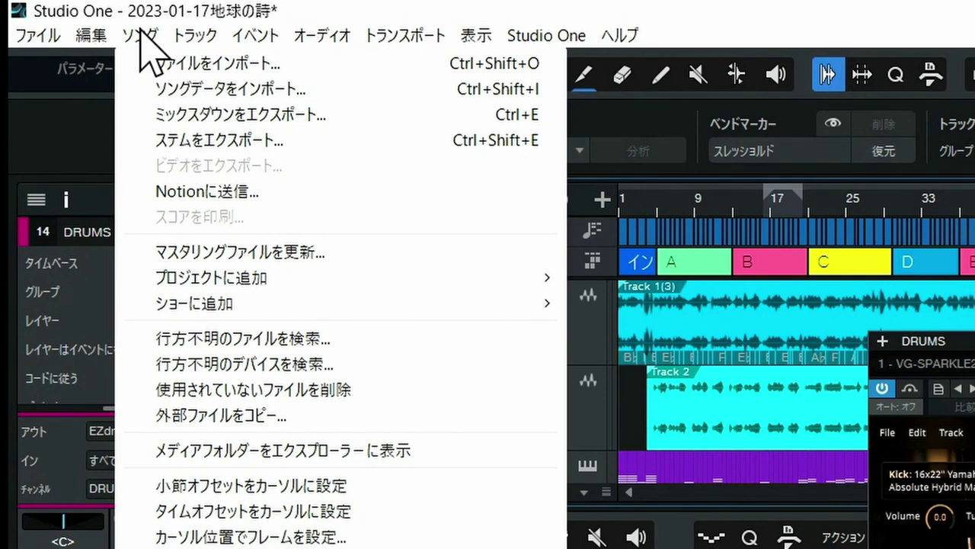
left_click(156, 113)
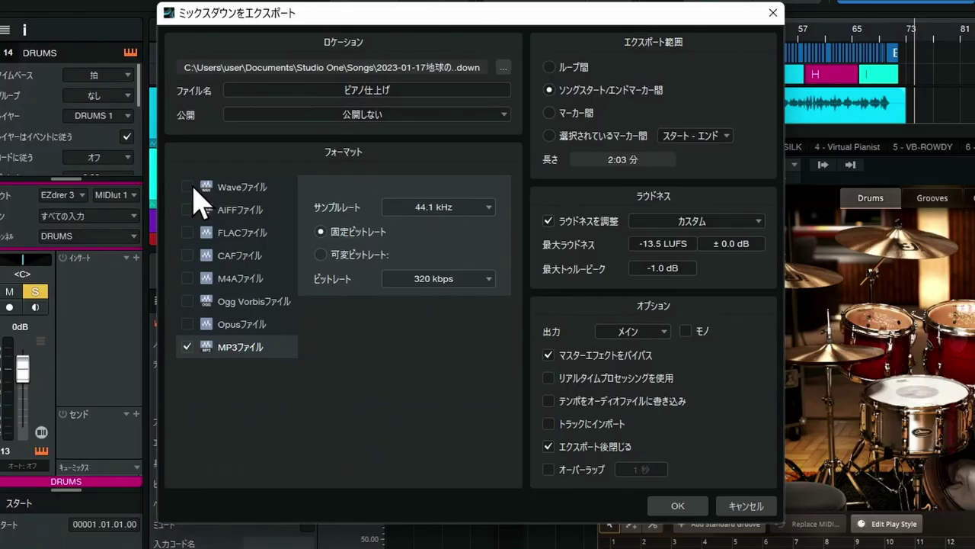
left_click(294, 419)
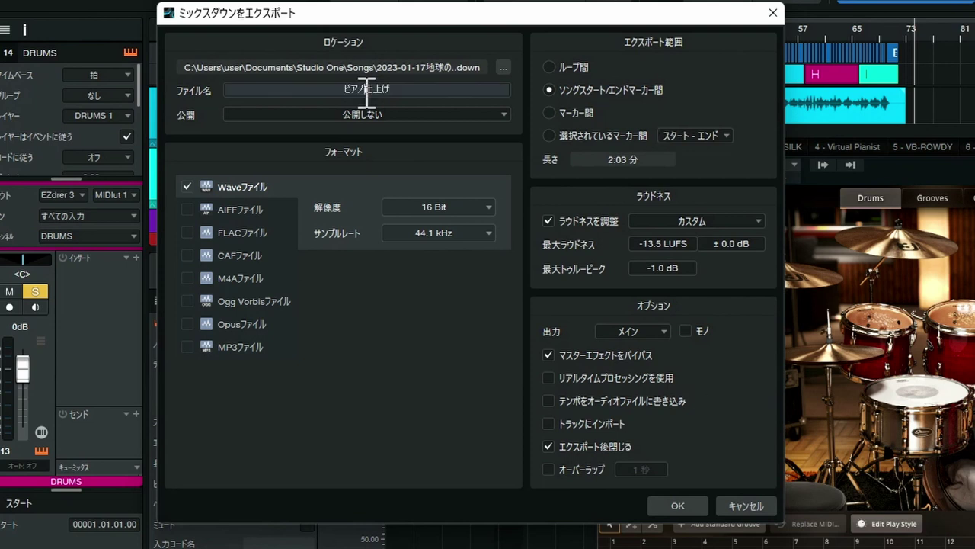
Step: Name the mixdown file ピアノドラム用 and export it from song start to end marker
left_click_drag(363, 90, 392, 90)
key("BackSpace")
key("Zenkaku_Hankaku")
type("do")
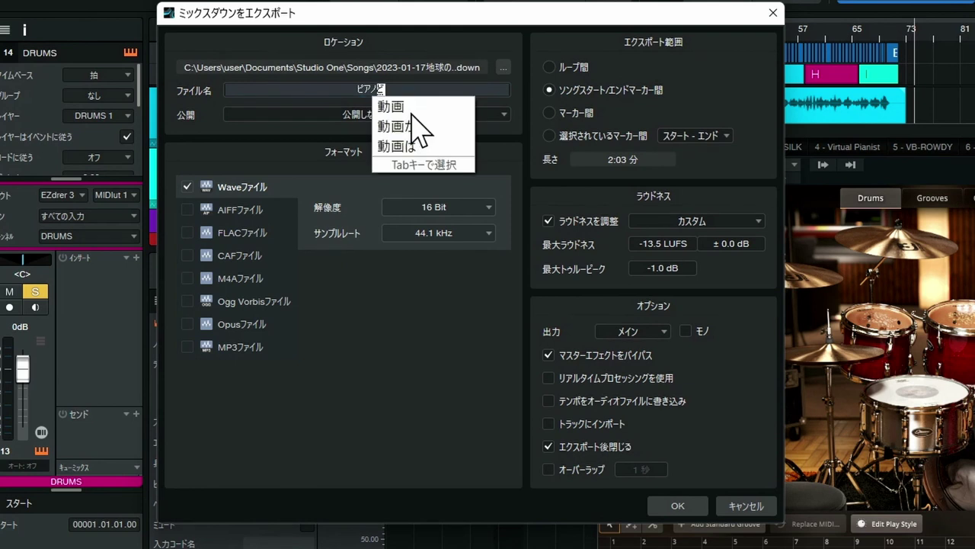
type("ramuy")
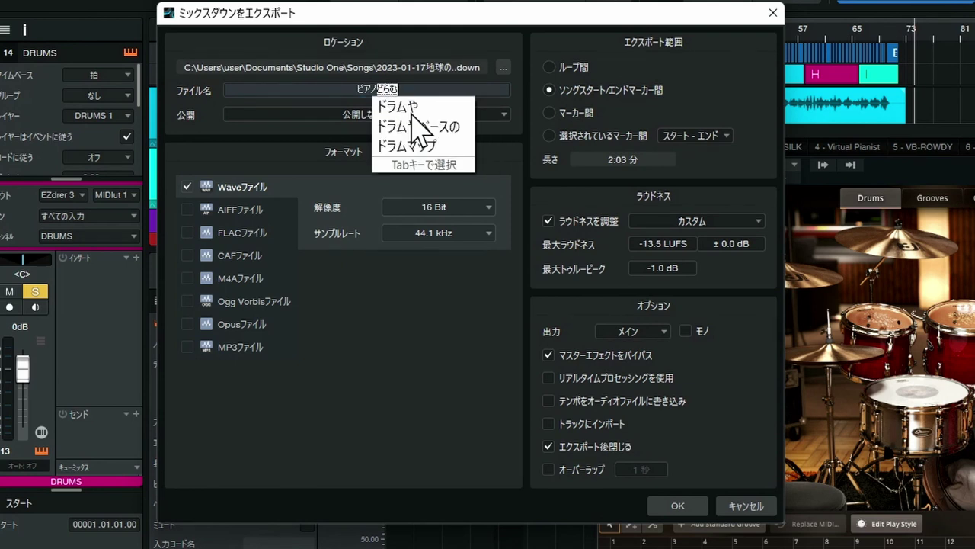
type("o")
key("space")
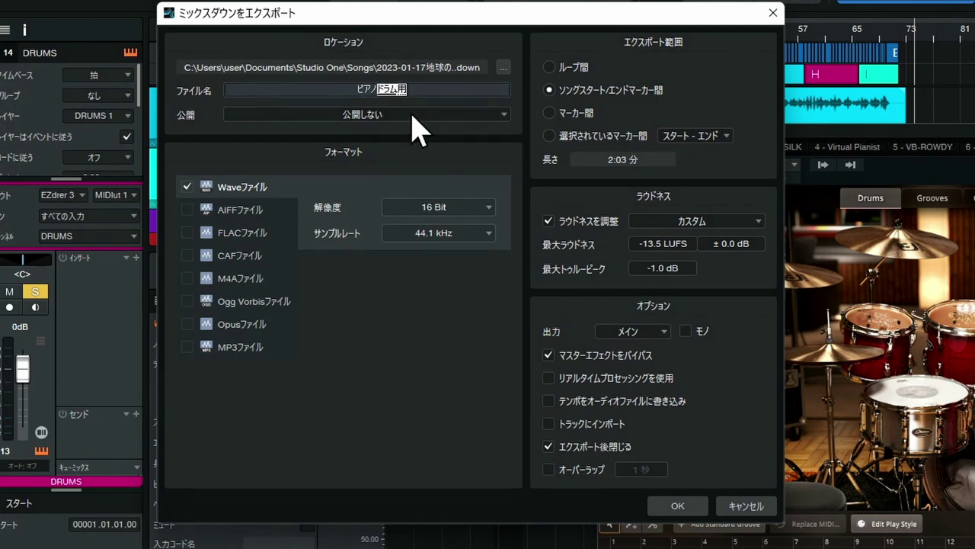
key("Return")
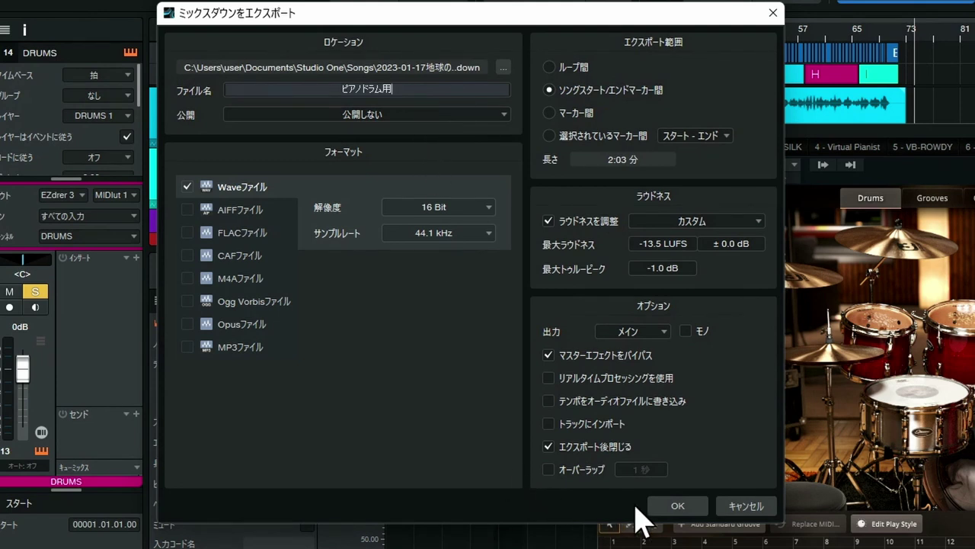
left_click(672, 505)
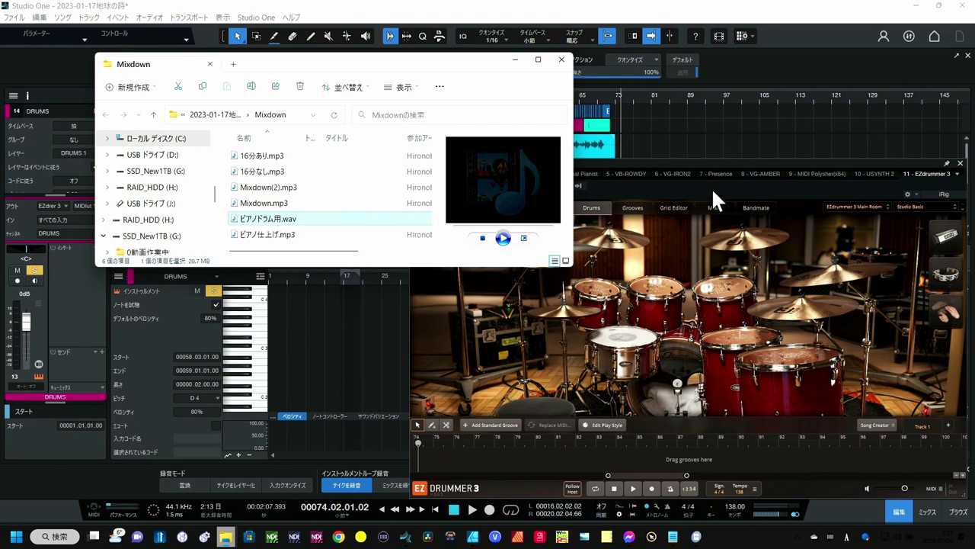
Step: Load the exported WAV into EZdrummer's Bandmate, accepting 138 BPM (Current Tempo in Studio One) and the 4/4 time signature
left_click(725, 160)
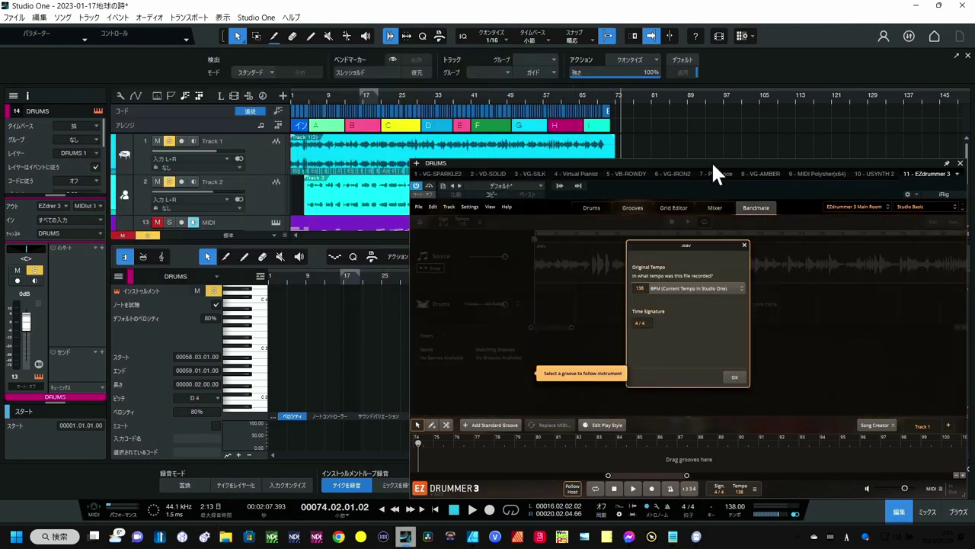
left_click_drag(711, 161, 457, 72)
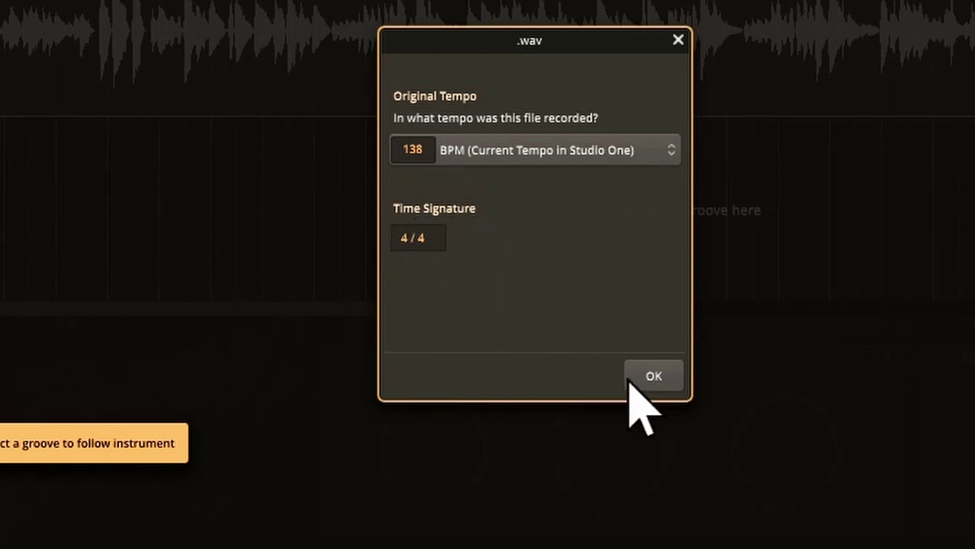
left_click(656, 377)
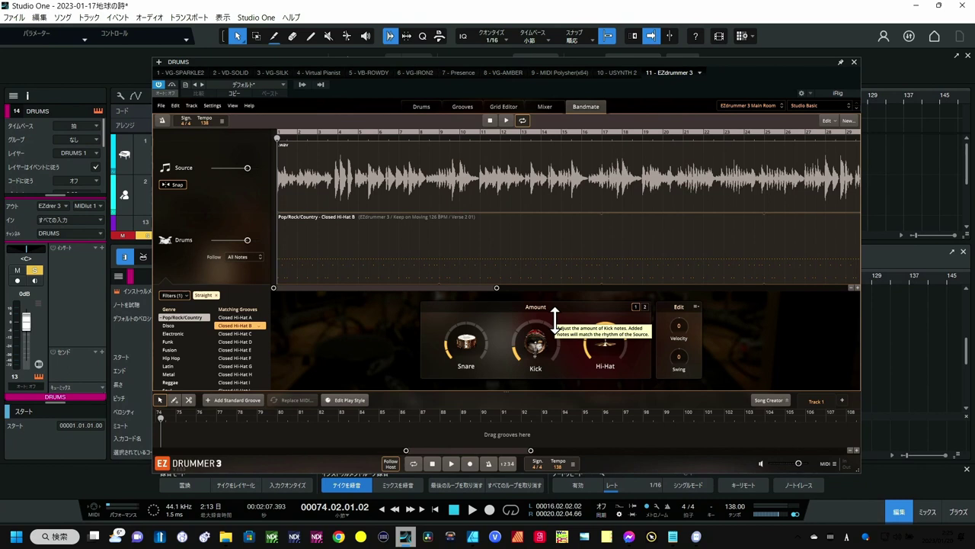
Step: Play the Closed Hi-Hat B groove with the source audio in Bandmate and place it on the drummer's song track from bar 1
left_click(507, 121)
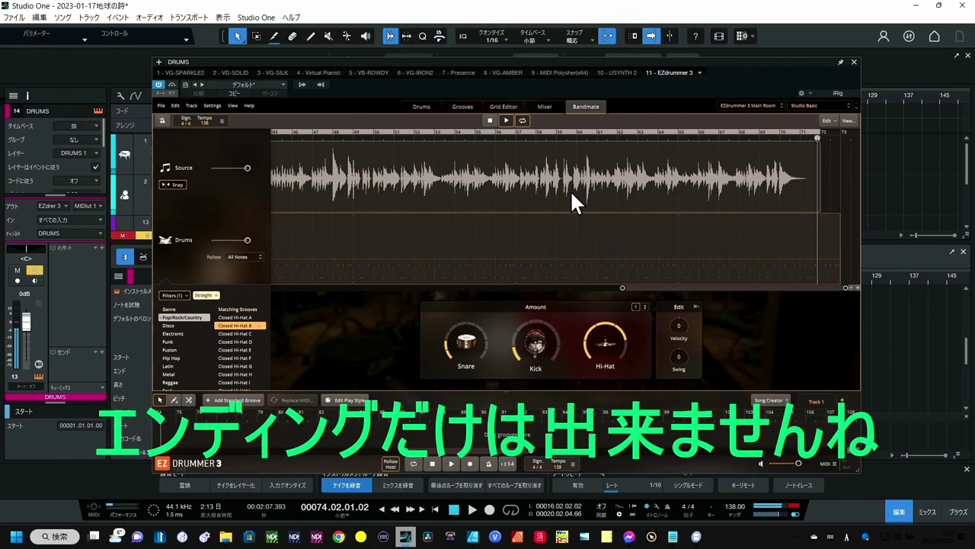
left_click(491, 121)
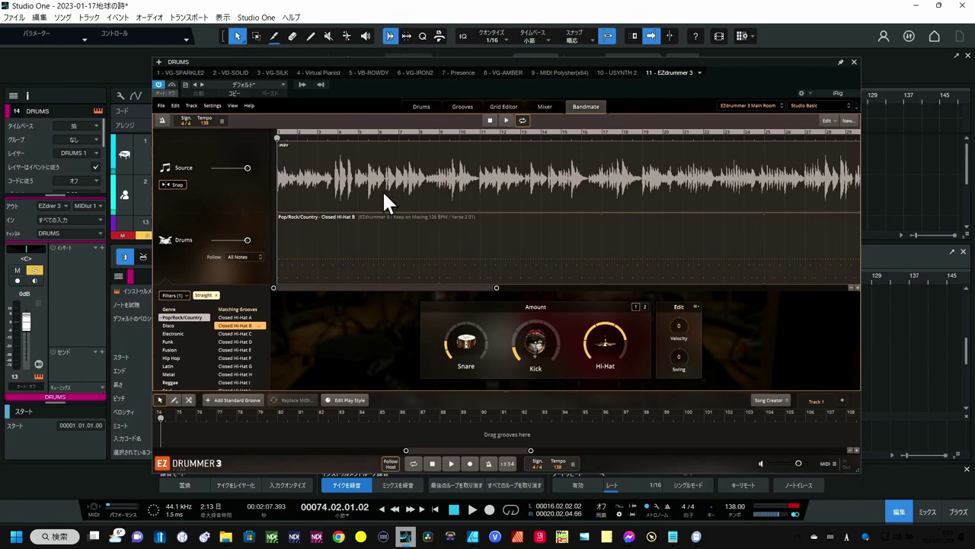
left_click(365, 248)
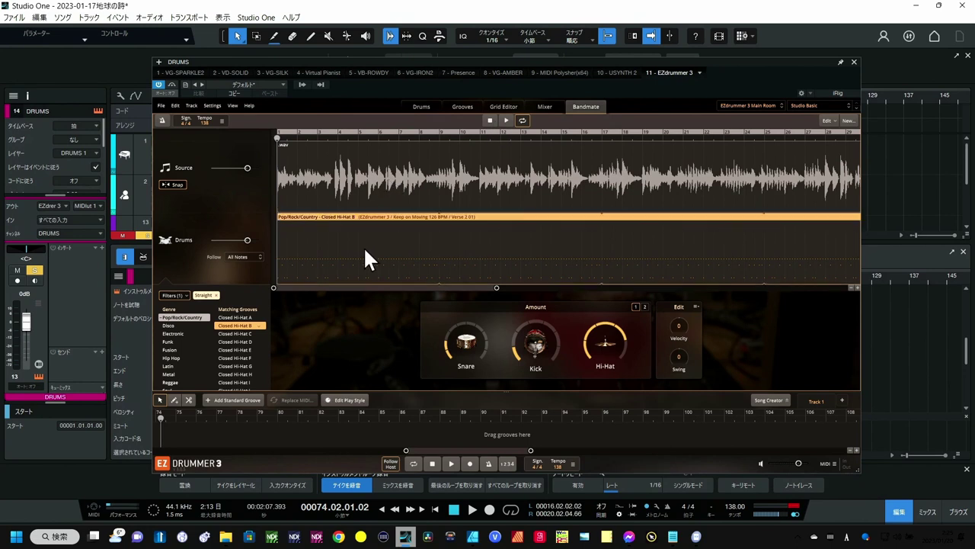
left_click_drag(450, 450, 195, 453)
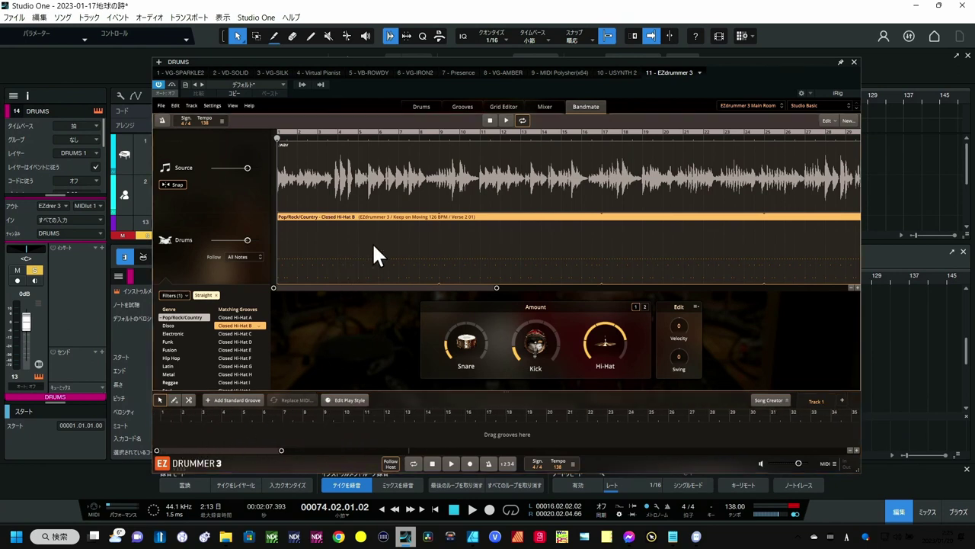
left_click_drag(242, 391, 151, 437)
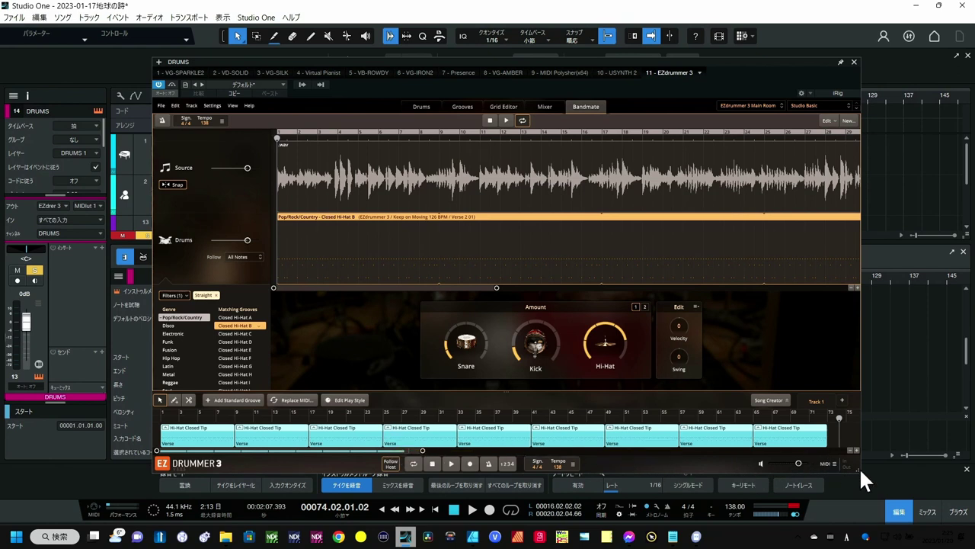
Step: Shrink and reposition the drum plugin window to uncover the arranger track, and zoom in on the song timeline's sections
left_click_drag(858, 472, 857, 381)
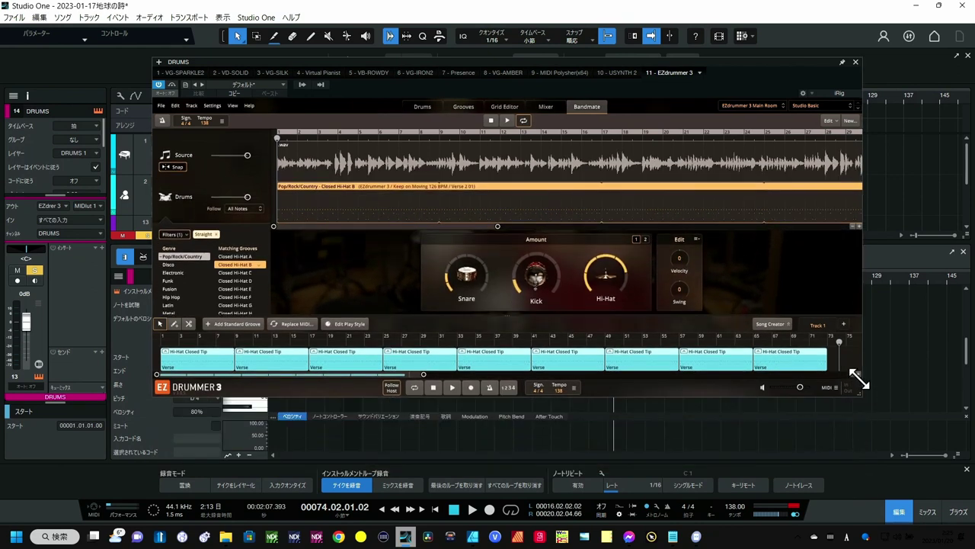
left_click_drag(447, 70, 446, 139)
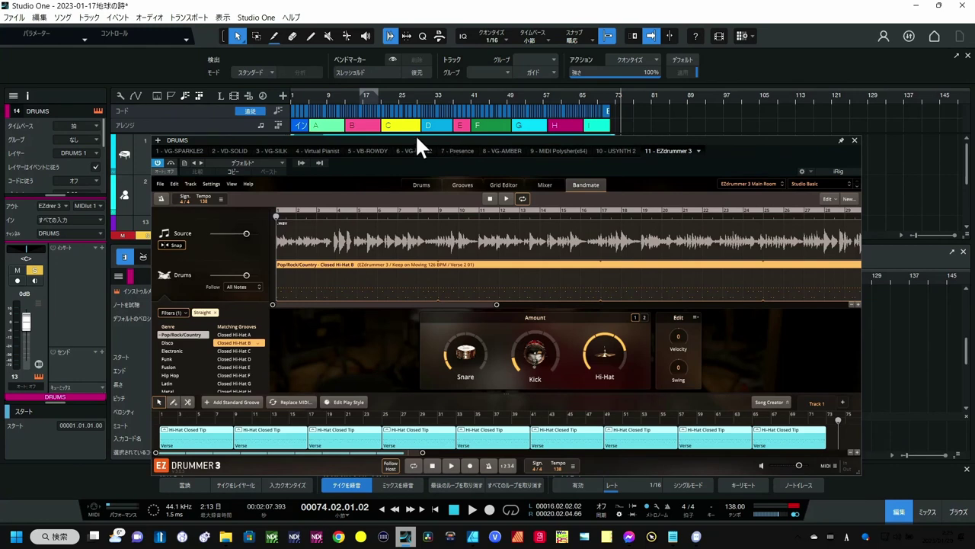
left_click_drag(298, 94, 407, 126)
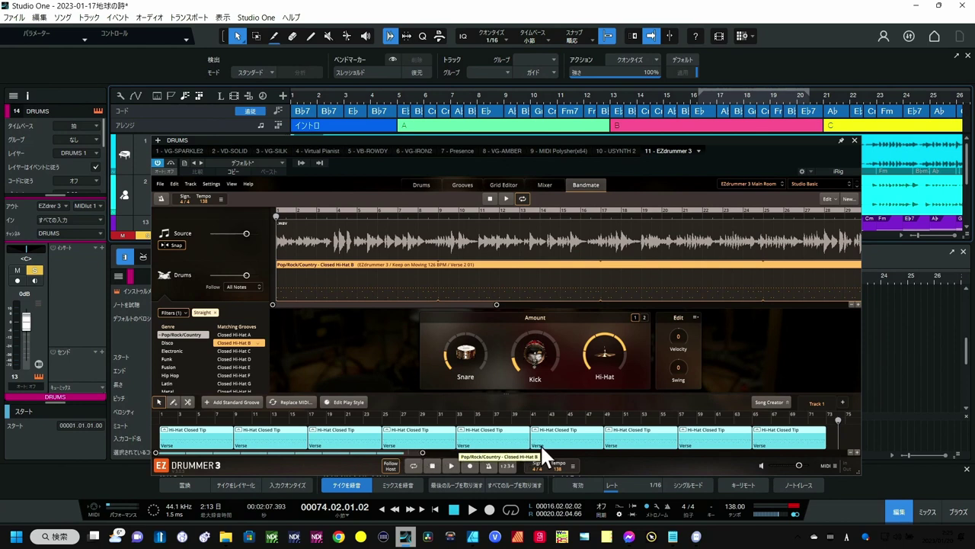
scroll(732, 93, "right", 5)
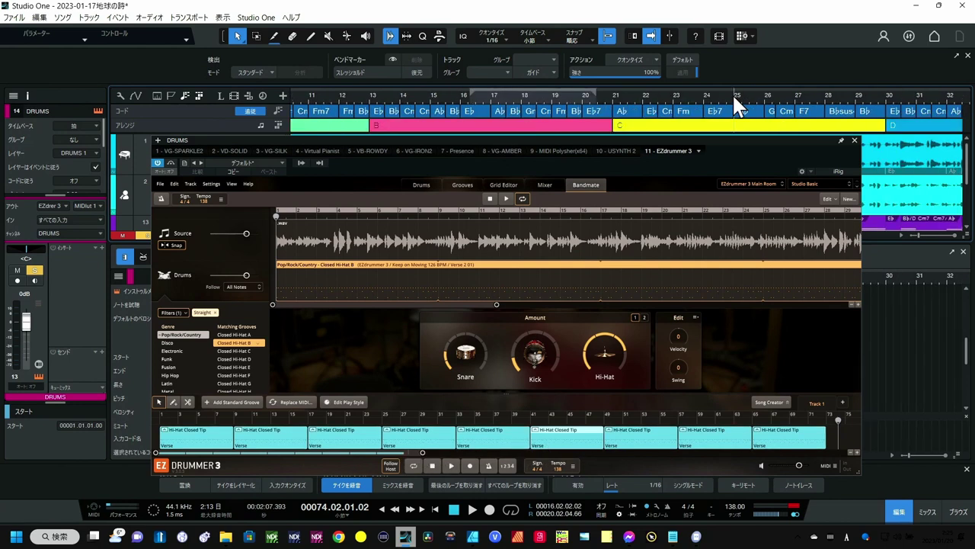
Step: Play the song from bar 1 to about bar 11 to audition the placed drum grooves, and stop playback
left_click(732, 92)
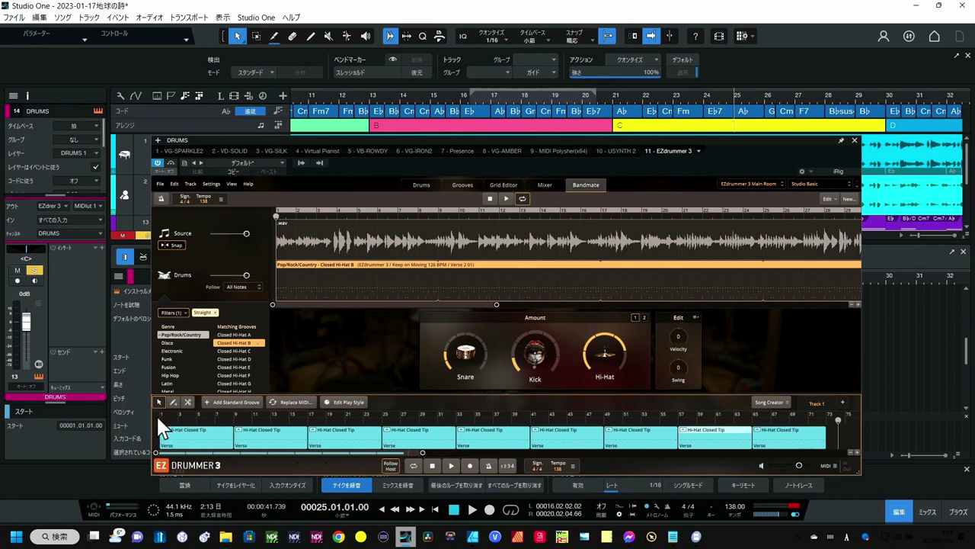
left_click(436, 508)
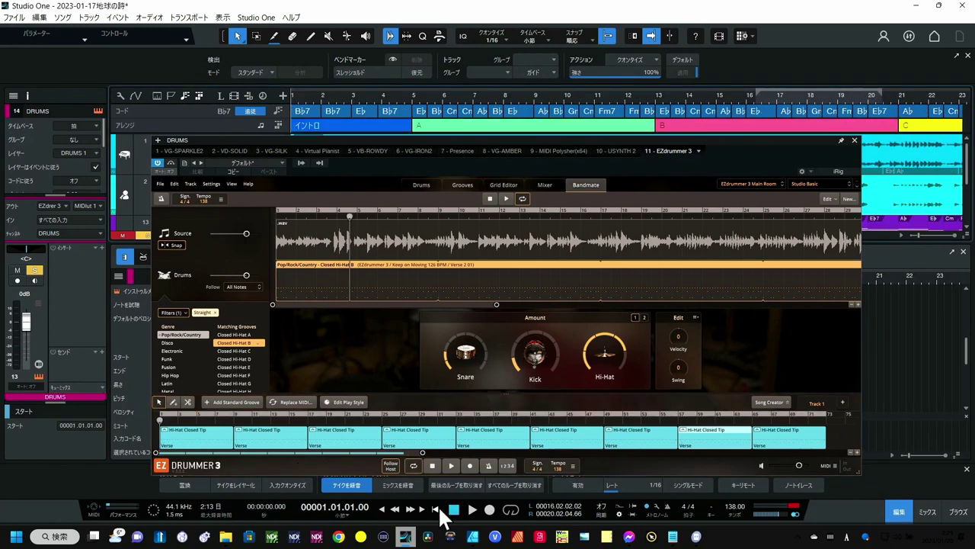
left_click(472, 509)
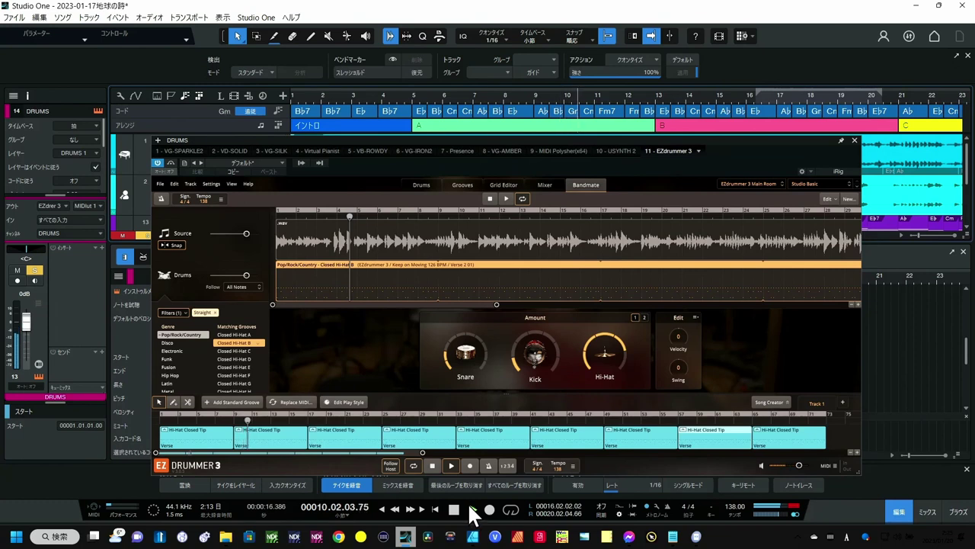
left_click(469, 508)
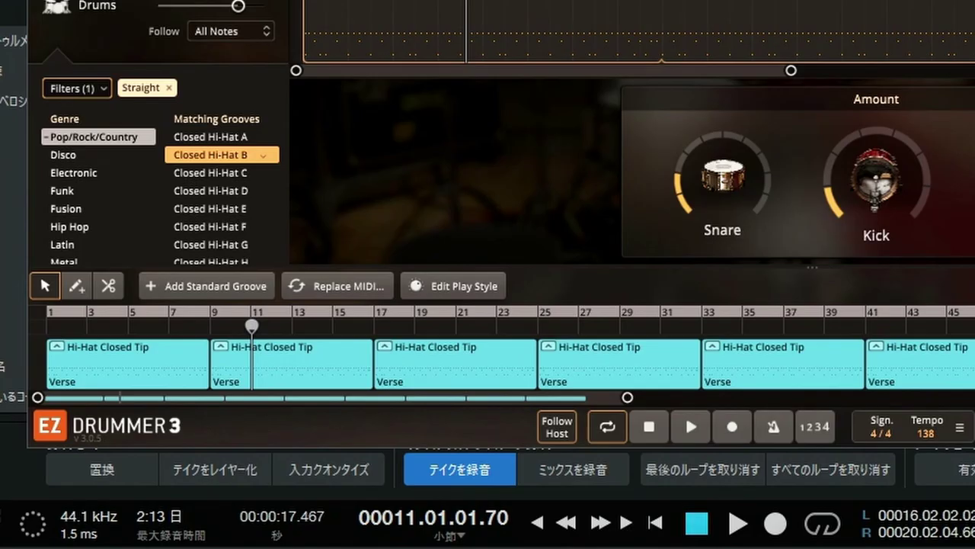
Step: Split the first two Verse drum grooves at bars 5 and 13, with a short playback check from bar 11
left_click(133, 381)
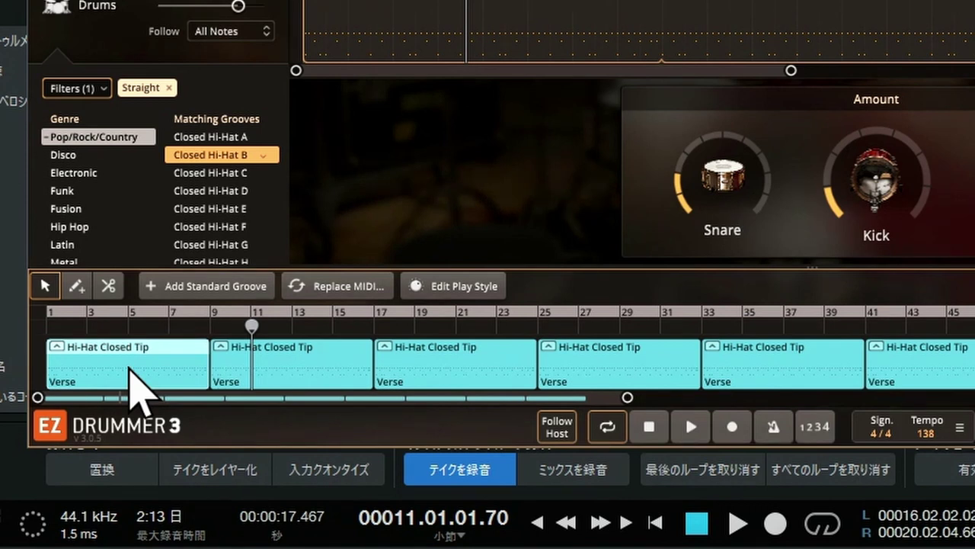
left_click(108, 286)
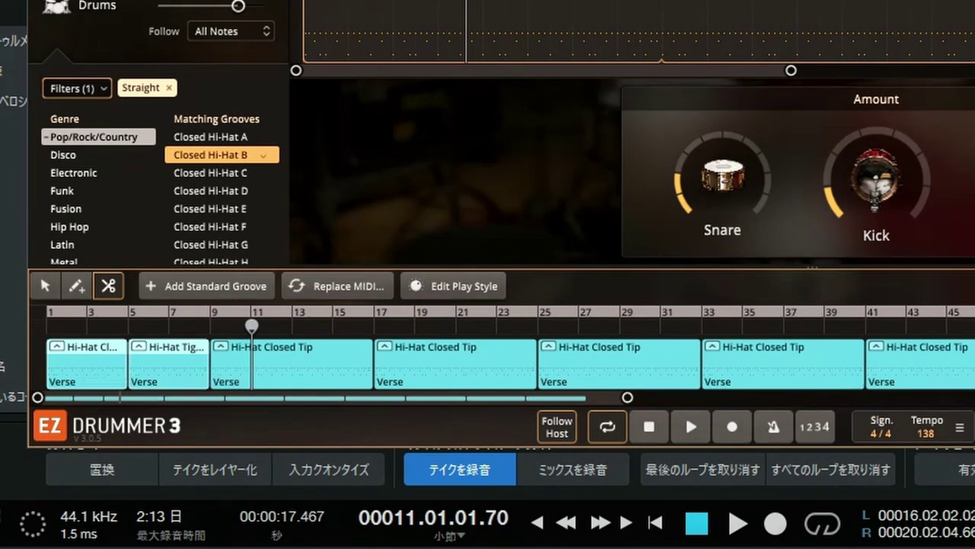
key("space")
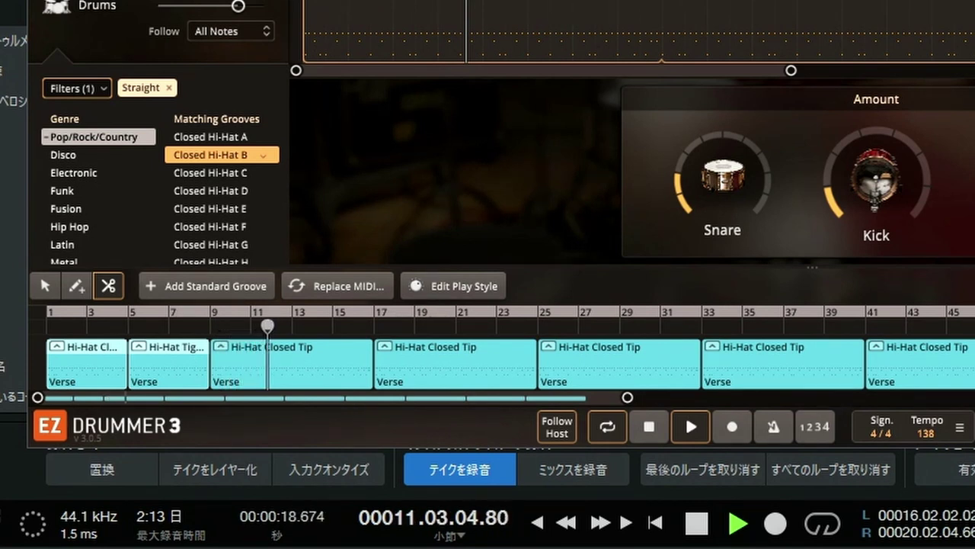
key("space")
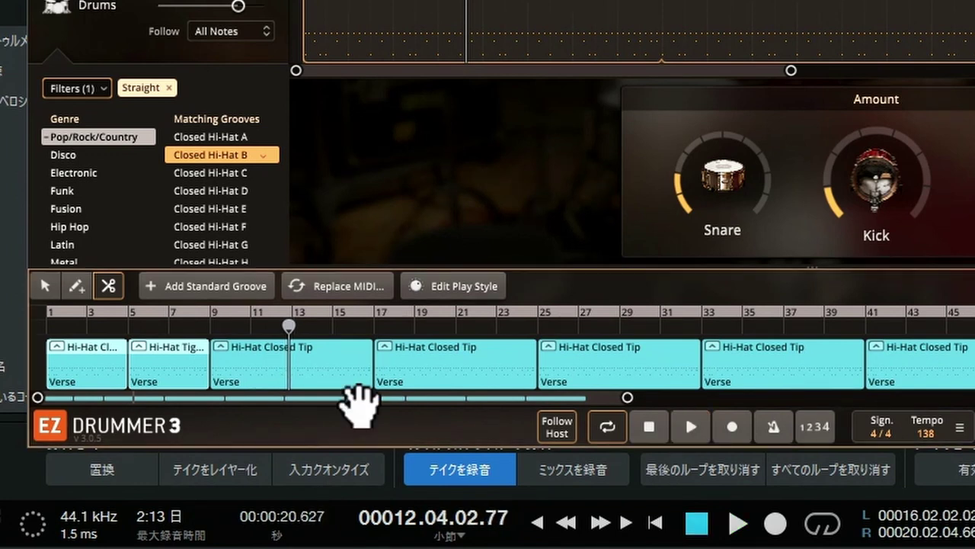
left_click(293, 363)
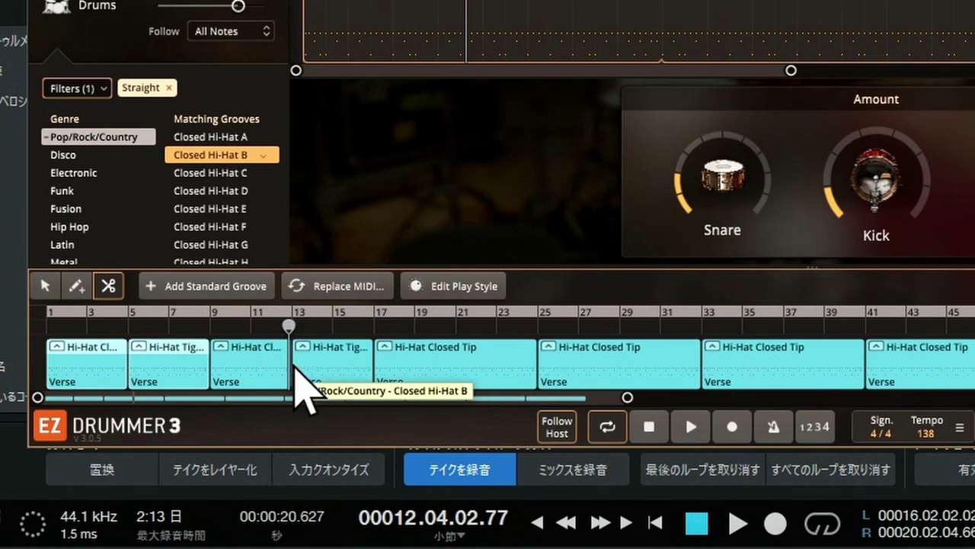
Step: Select the two adjacent Verse grooves between bars 5 and 13 and merge them into one block
key("v")
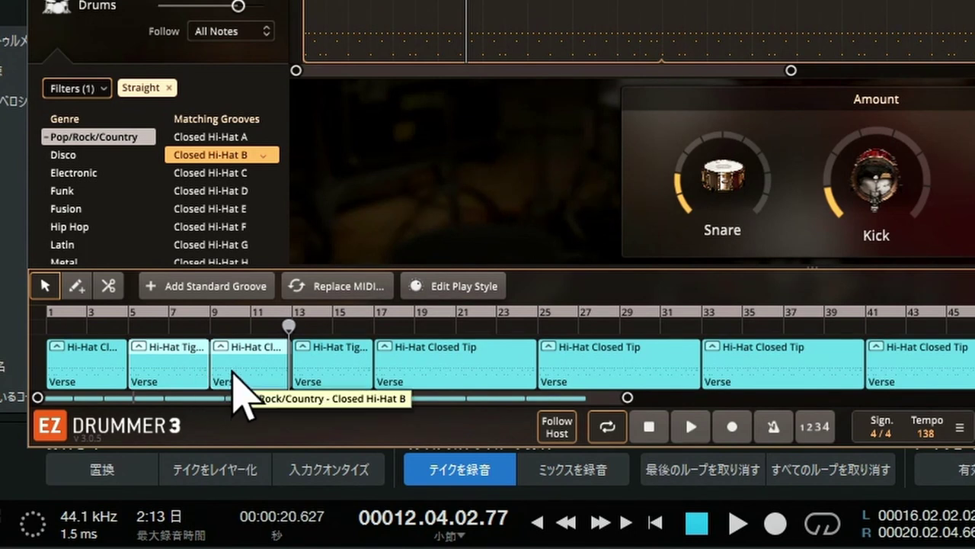
right_click(233, 378)
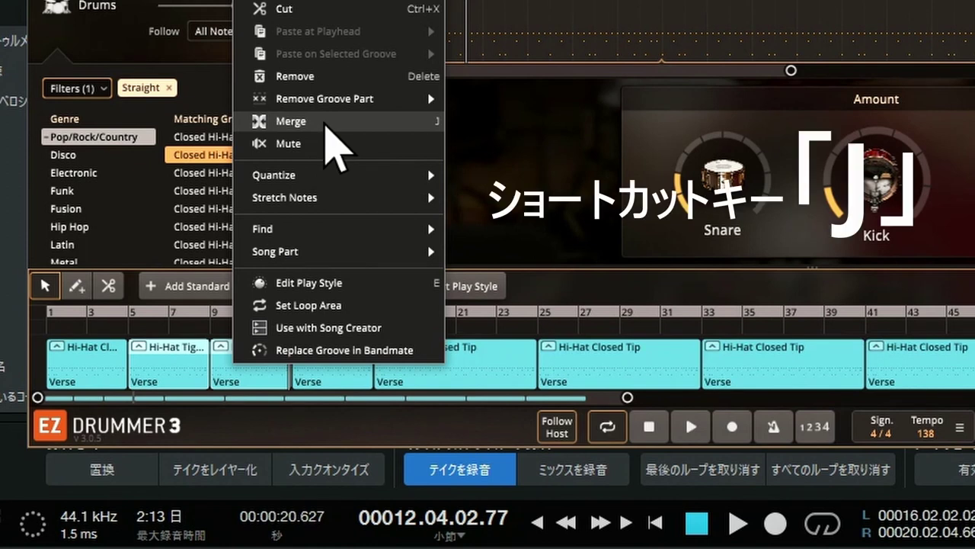
left_click(326, 124)
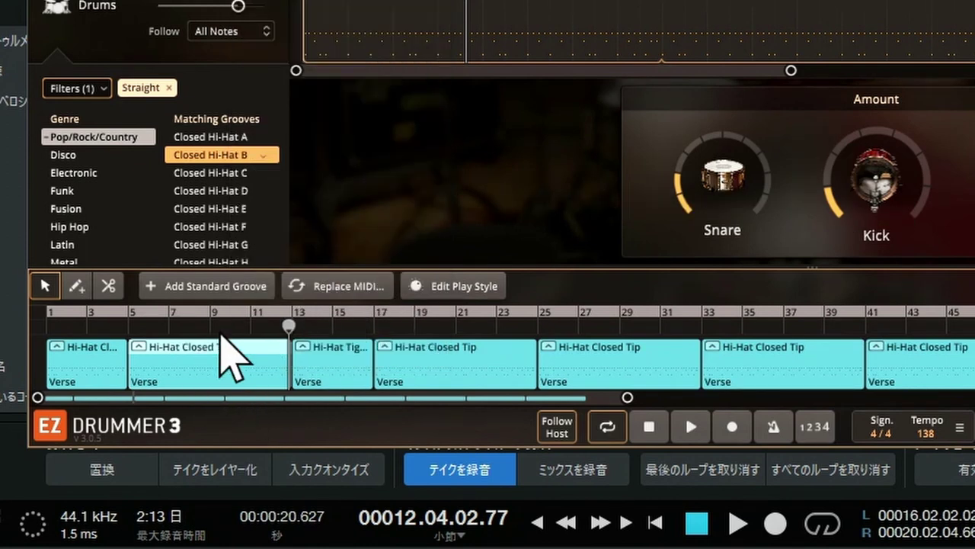
Step: Assign the Intro song part to the opening drum groove at bars 1 to 5
right_click(259, 392)
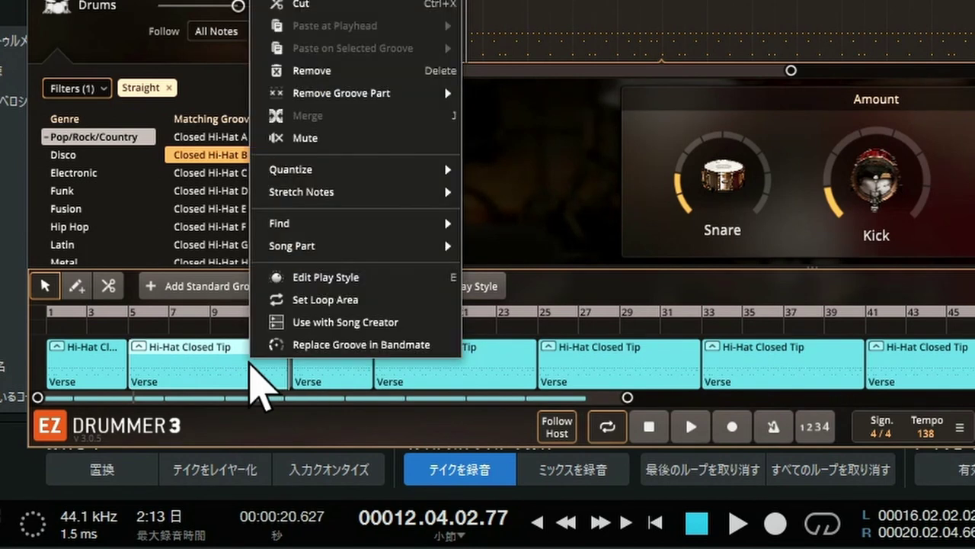
mouse_move(310, 257)
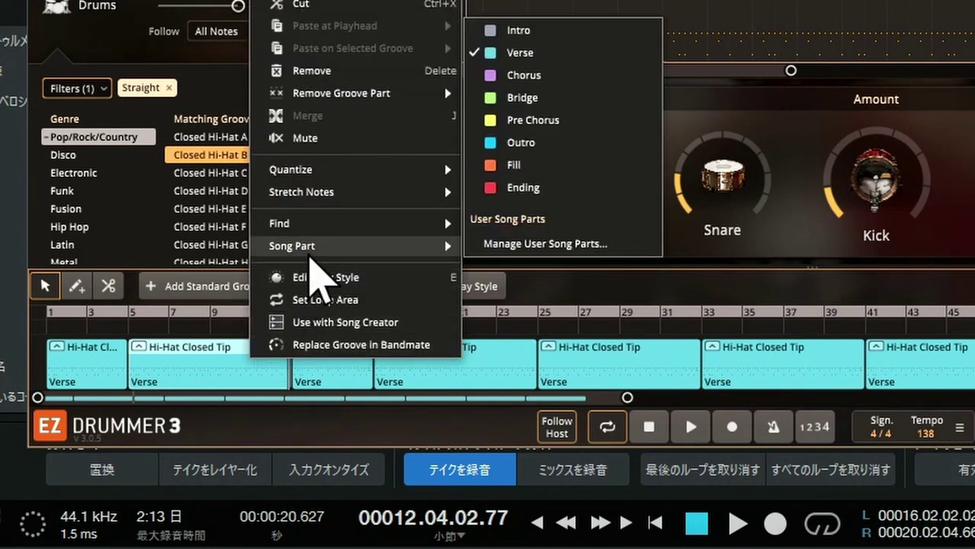
left_click(102, 364)
right_click(101, 364)
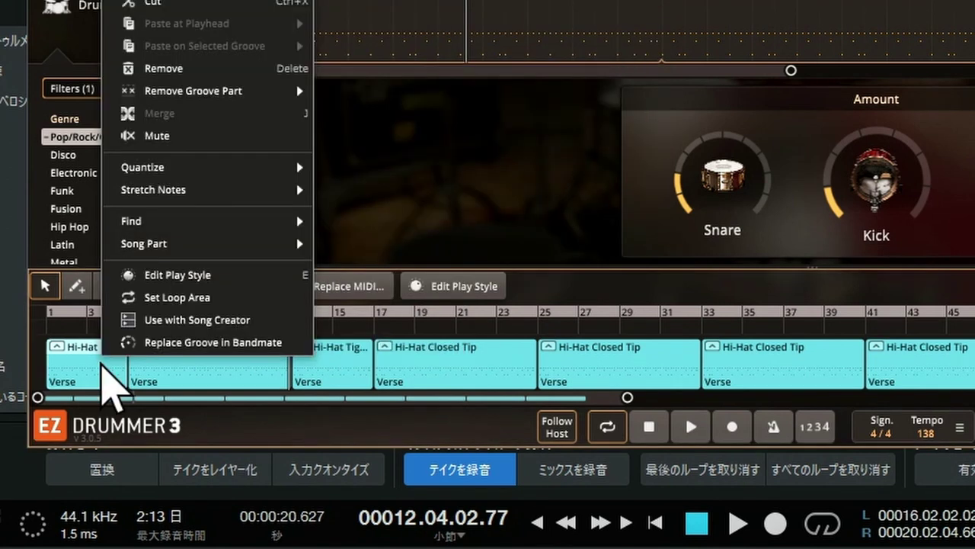
mouse_move(235, 229)
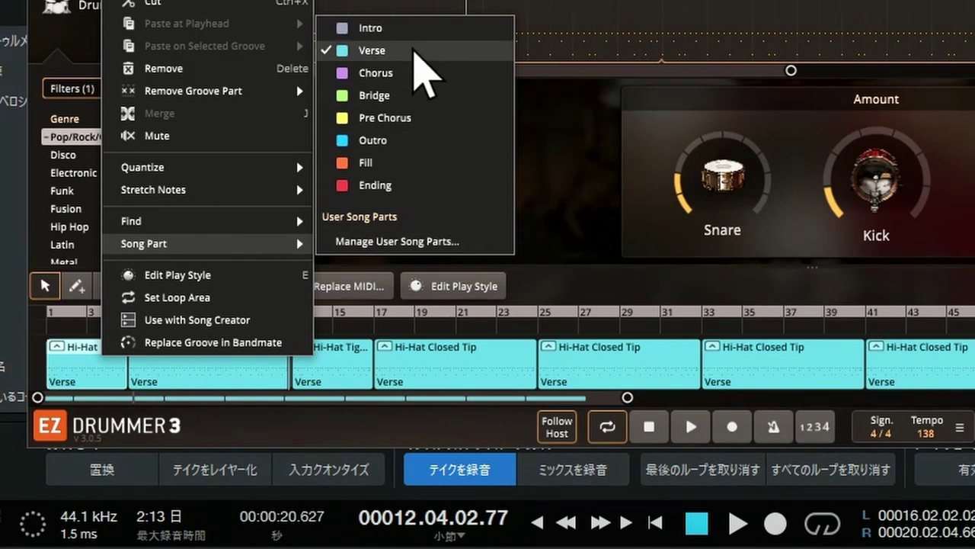
left_click(418, 31)
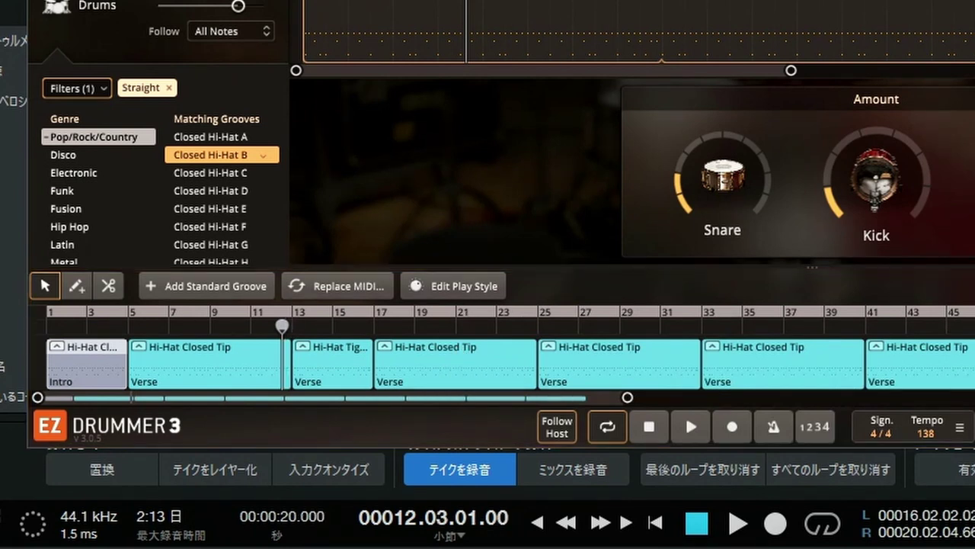
Step: Play on to bar 21, split the Verse groove there, and merge the two grooves between bars 13 and 21
key("space")
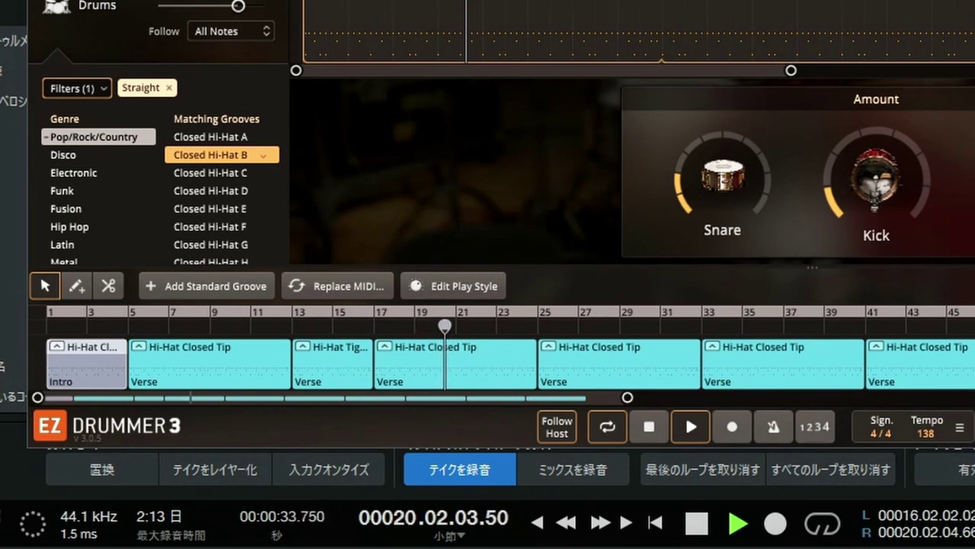
key("space")
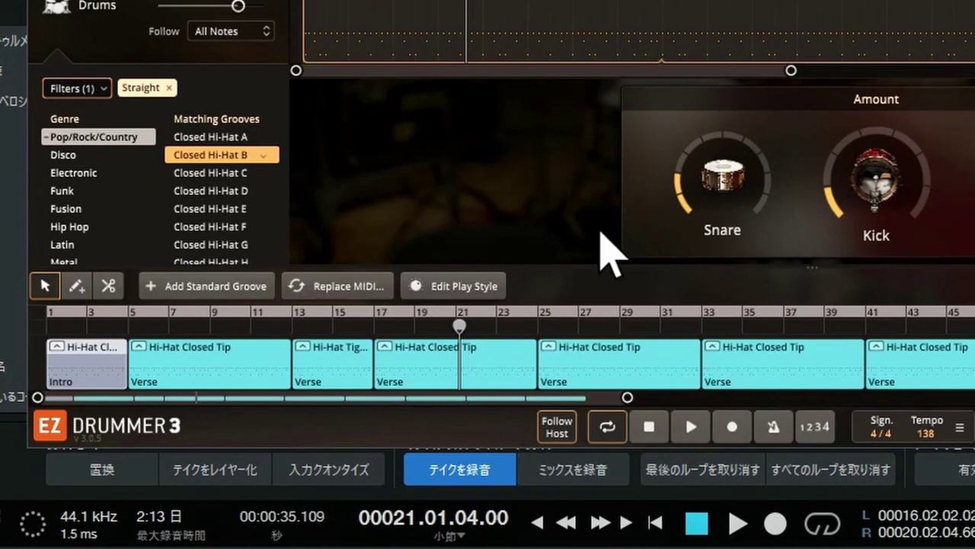
left_click(109, 285)
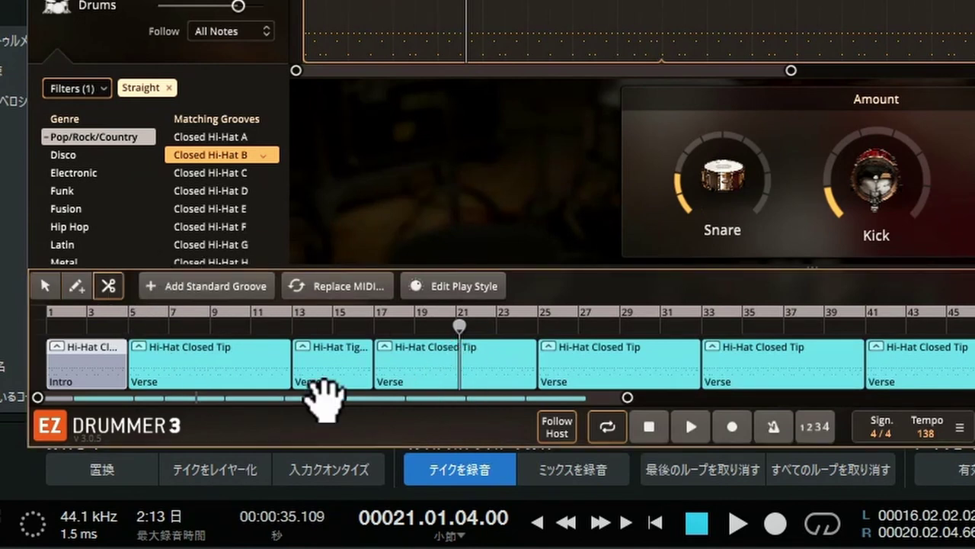
left_click(457, 381)
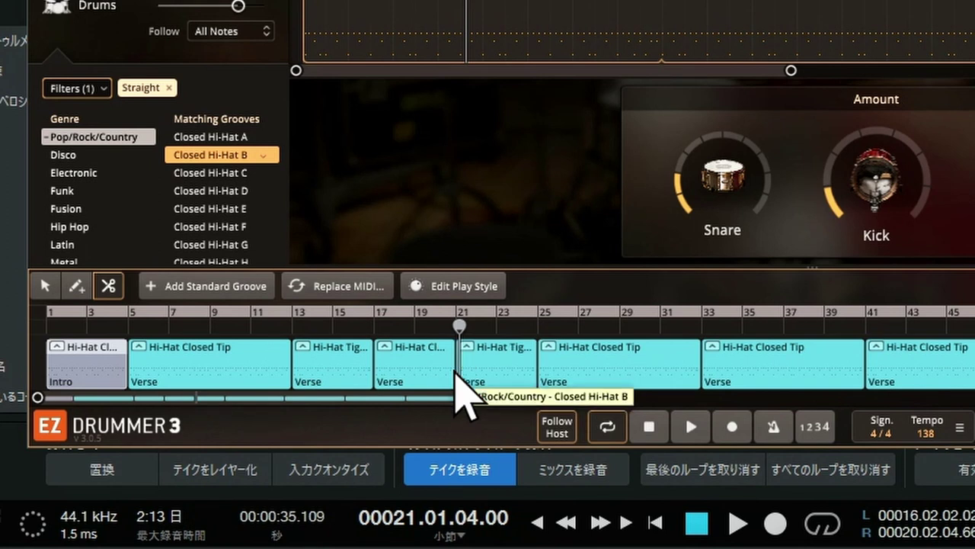
Step: Play on to bar 30, split the Verse groove there, and merge the grooves between bars 21 and 30
key("space")
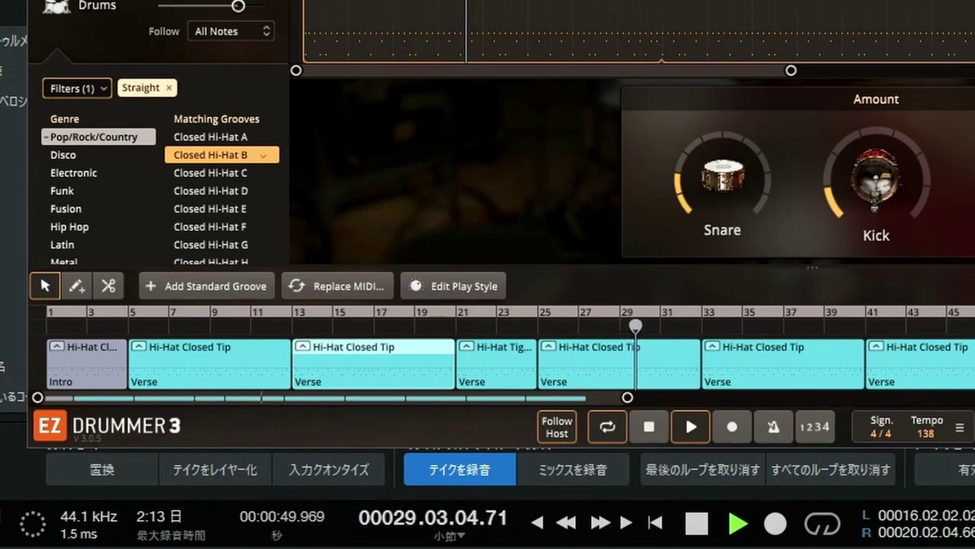
key("space")
left_click_drag(629, 397, 399, 404)
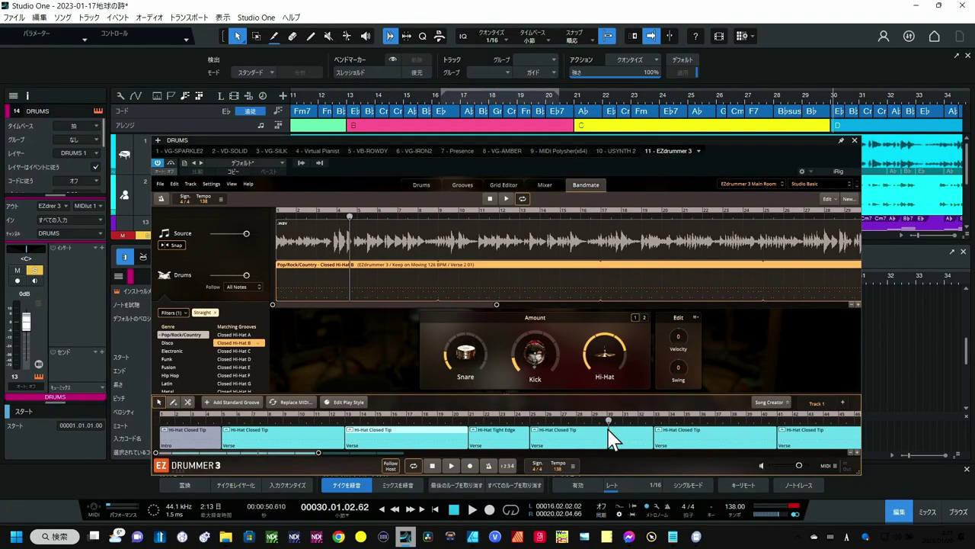
left_click(187, 400)
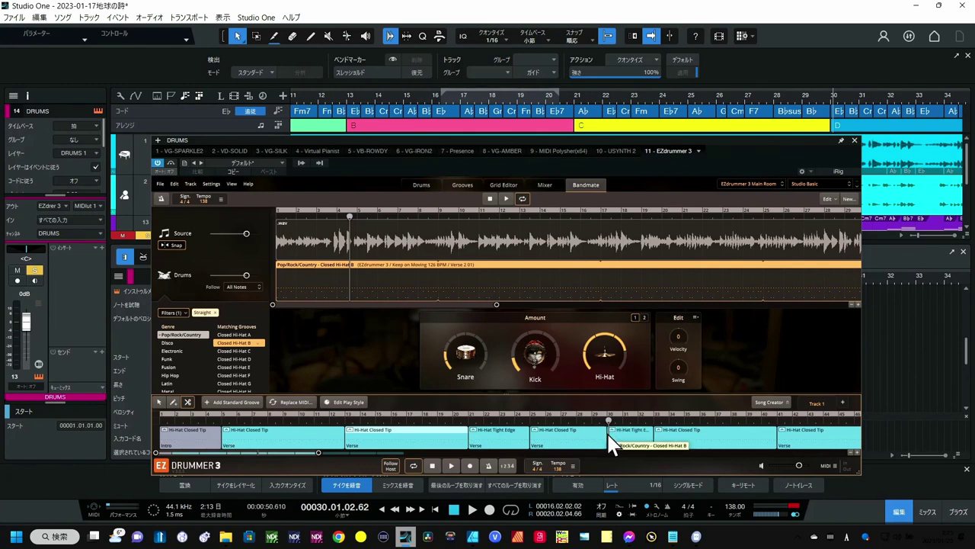
Step: Play on from bar 30, set the song position to the start of section E at bar 37, and split the Verse groove there
key("space")
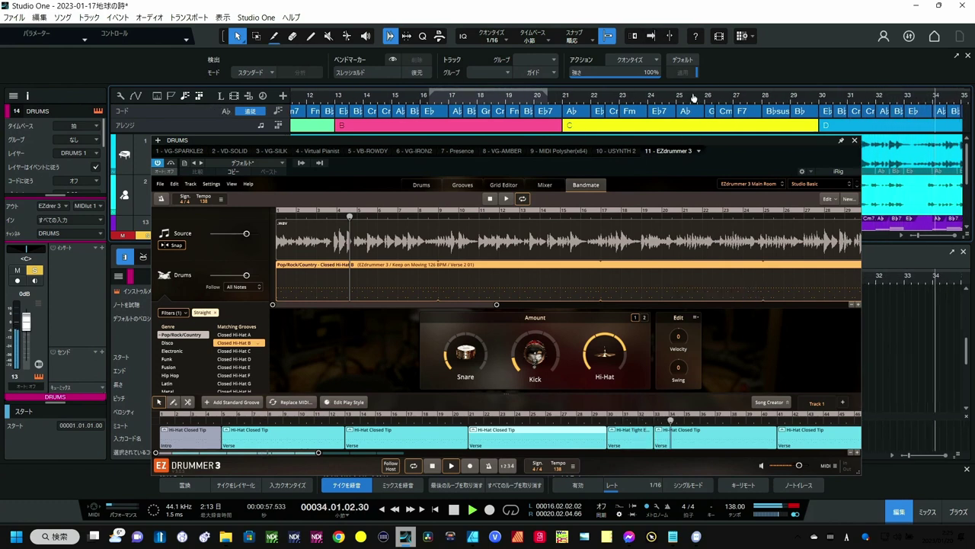
left_click_drag(693, 97, 594, 86)
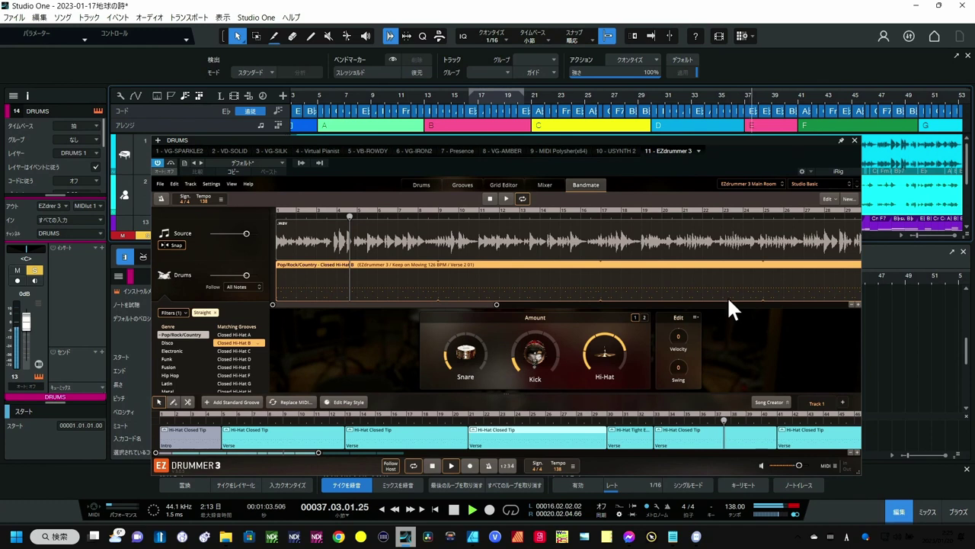
left_click(747, 99)
left_click_drag(756, 103, 751, 119)
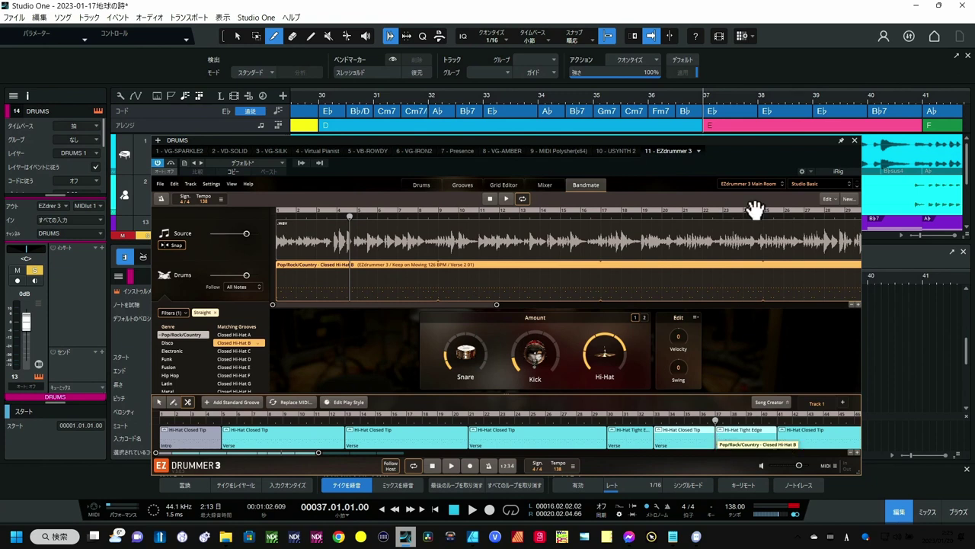
Step: Check the section F boundary at bar 41, move to the section G start at bar 50, and split the Verse groove there
left_click_drag(750, 99, 551, 87)
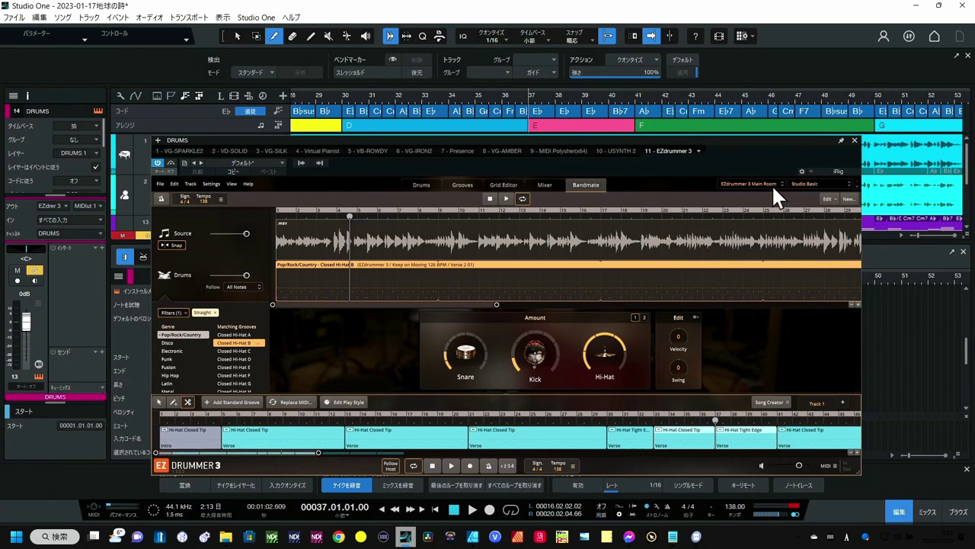
left_click_drag(649, 96, 634, 118)
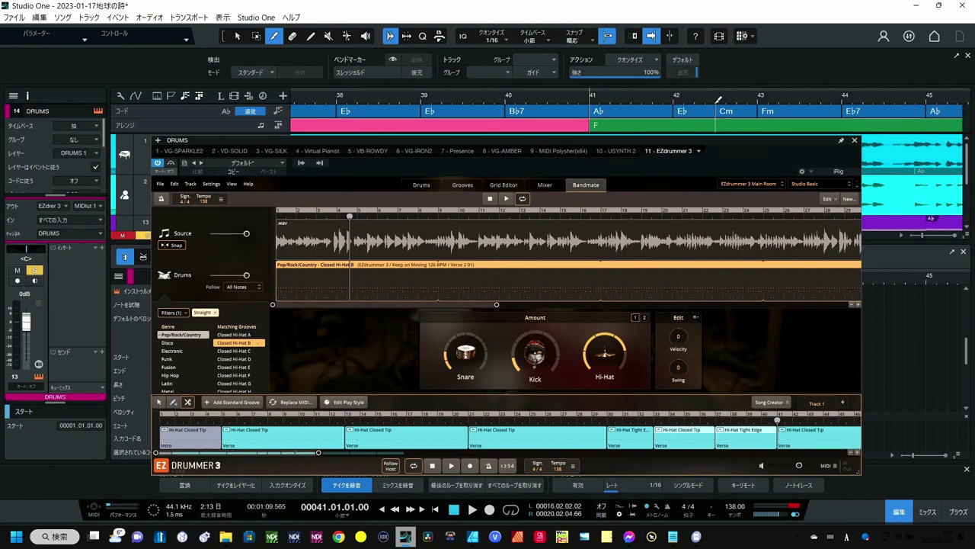
scroll(717, 100, "down", 4)
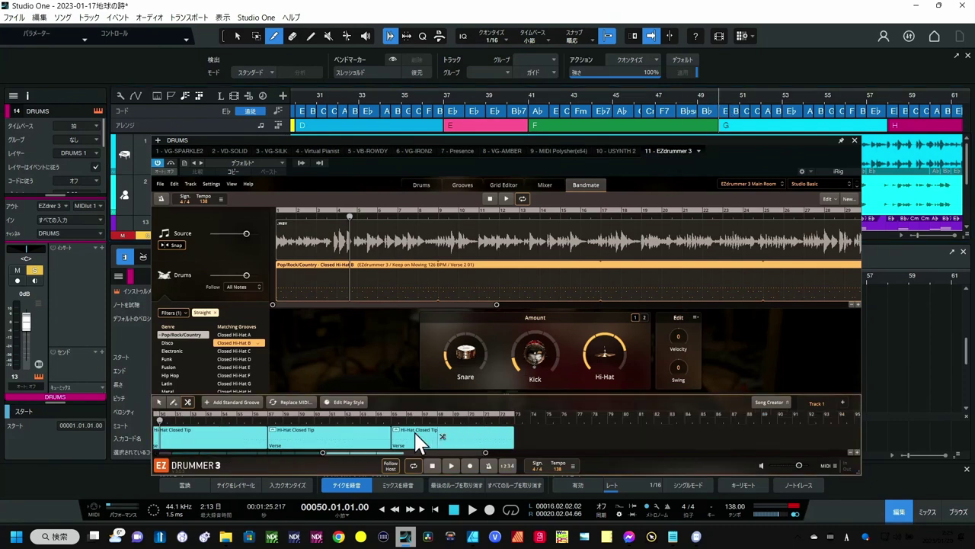
left_click(162, 442)
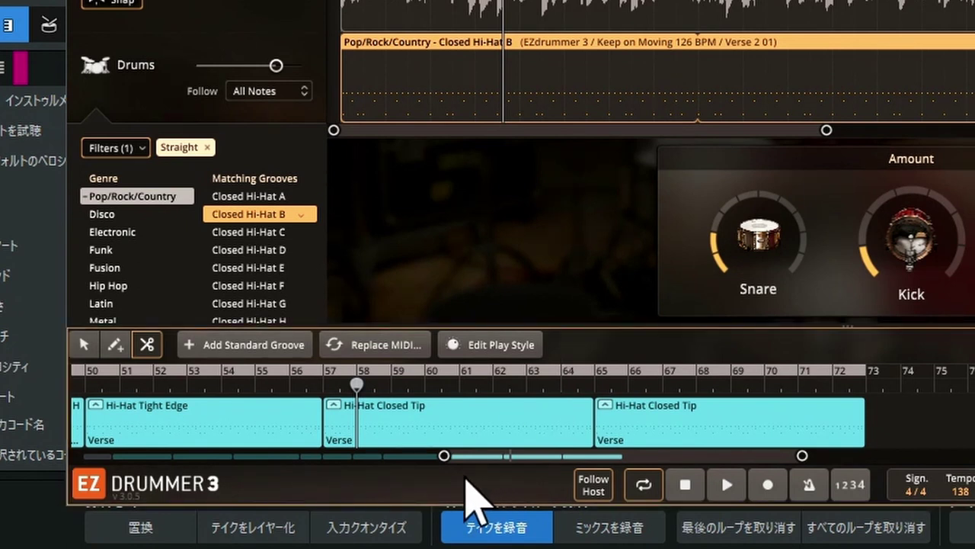
Step: Split the Verse groove at bar 58 and merge the two grooves between bars 50 and 58
left_click(359, 442)
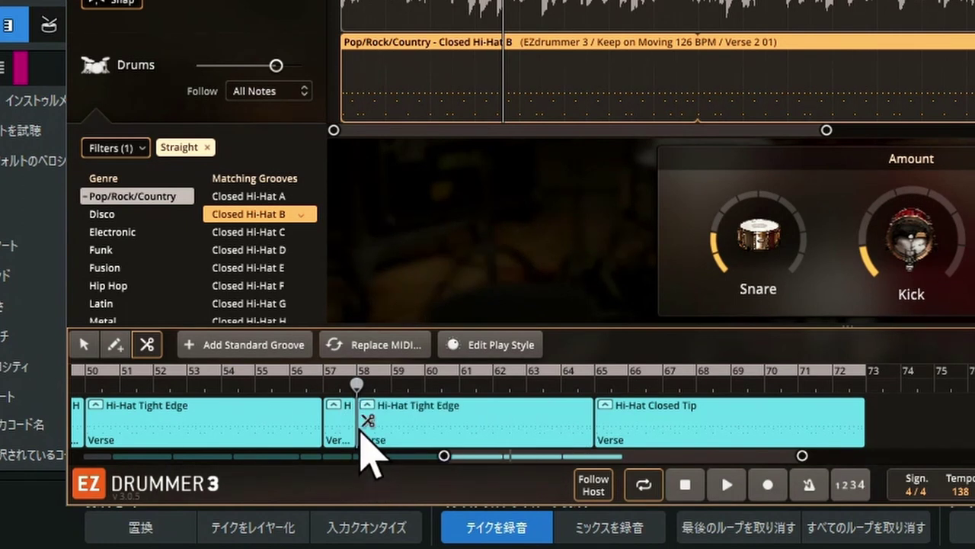
left_click(84, 345)
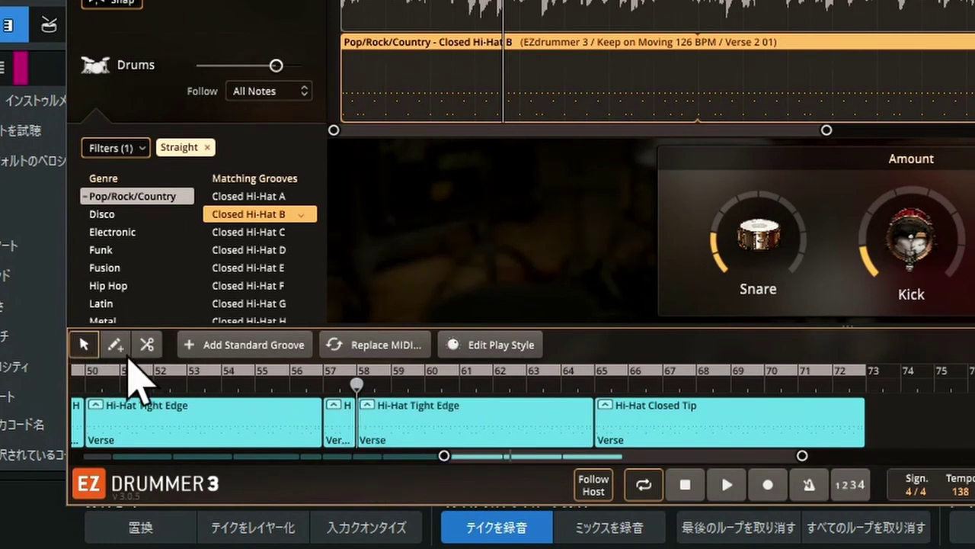
left_click(209, 425)
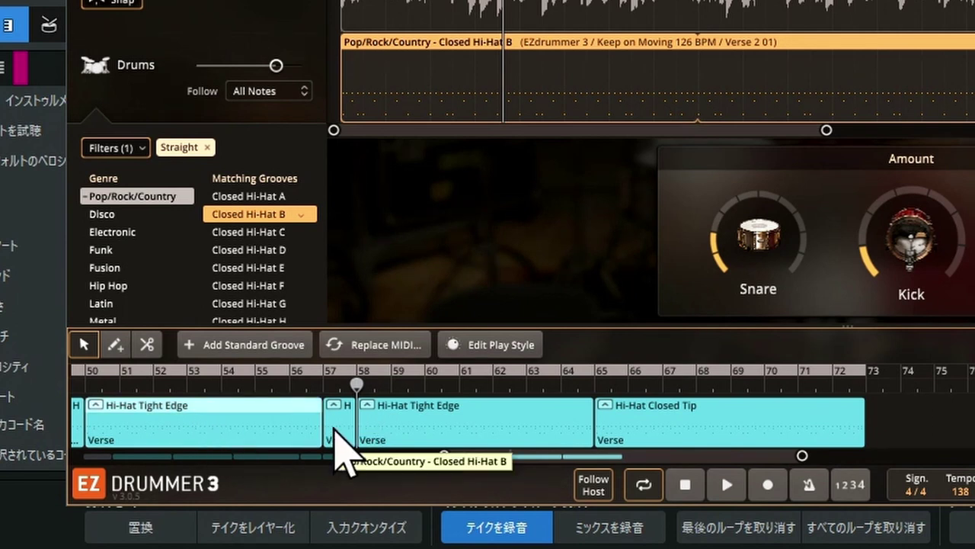
key("ctrl+j")
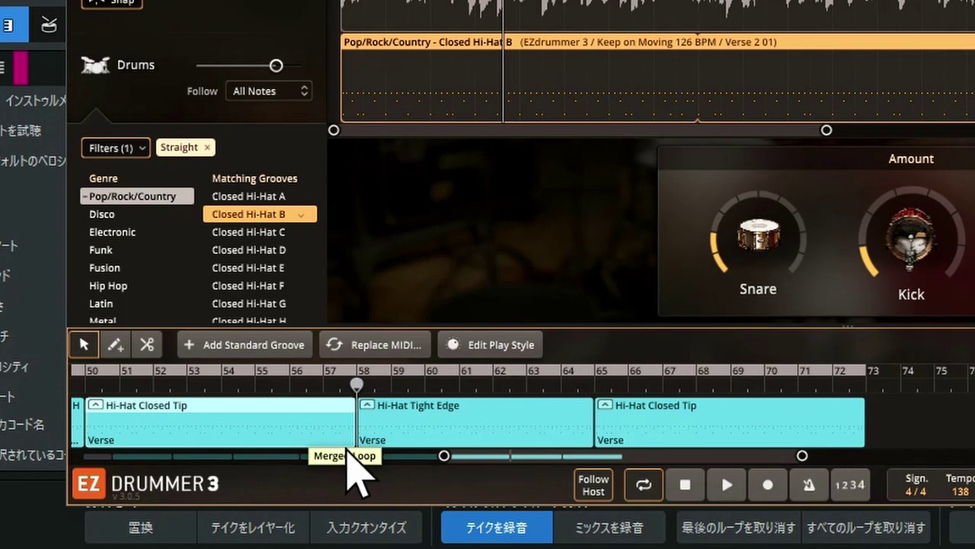
Step: Try trimming the merged groove's end back to bar 57 and extending the following groove's start ahead of bar 58
left_click_drag(349, 437, 319, 439)
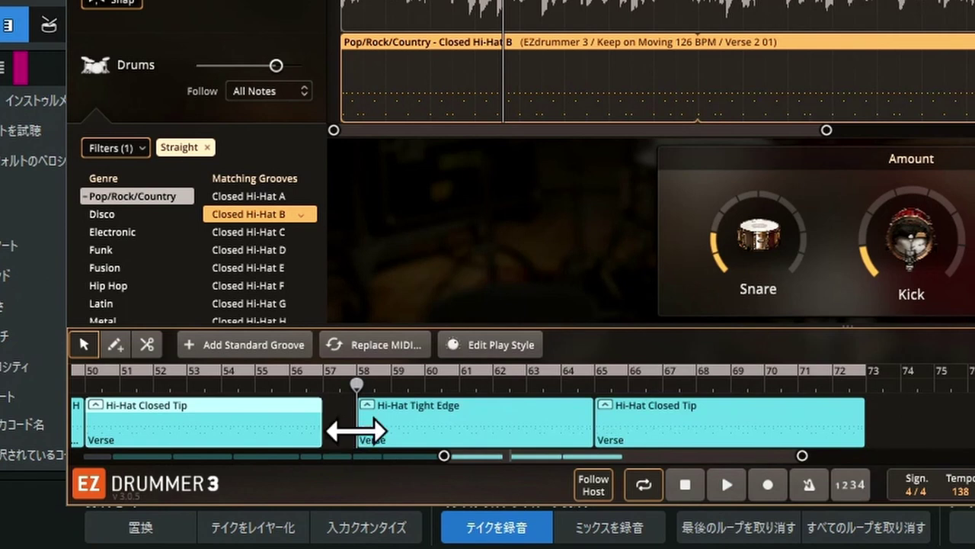
left_click_drag(352, 432, 344, 431)
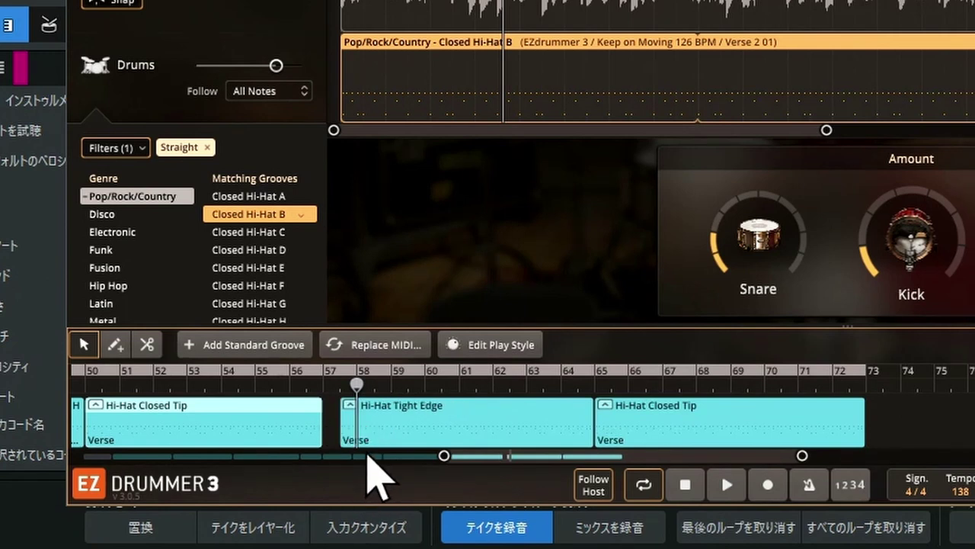
left_click_drag(368, 454, 355, 436)
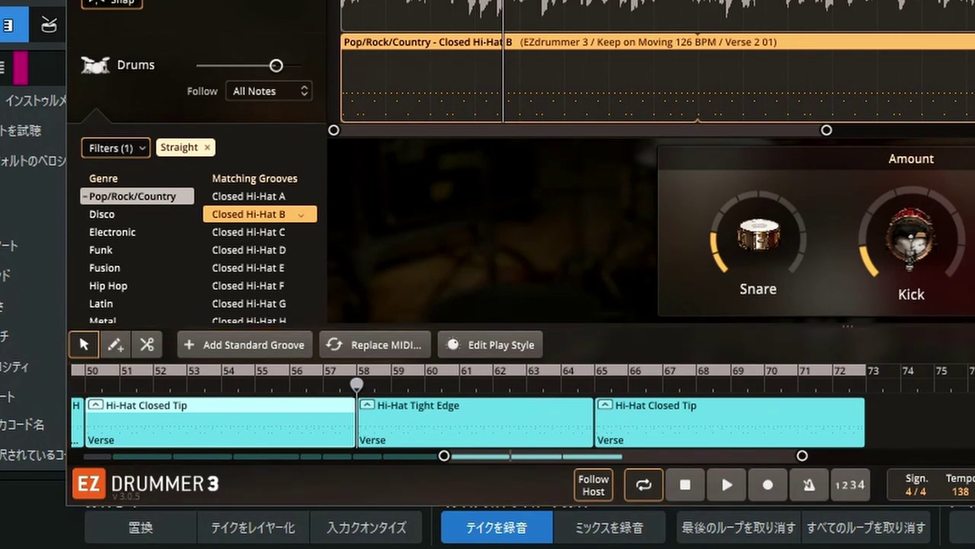
Step: Split the last Verse groove at bar 66 and merge the two grooves between bars 58 and 66
key("shift+n")
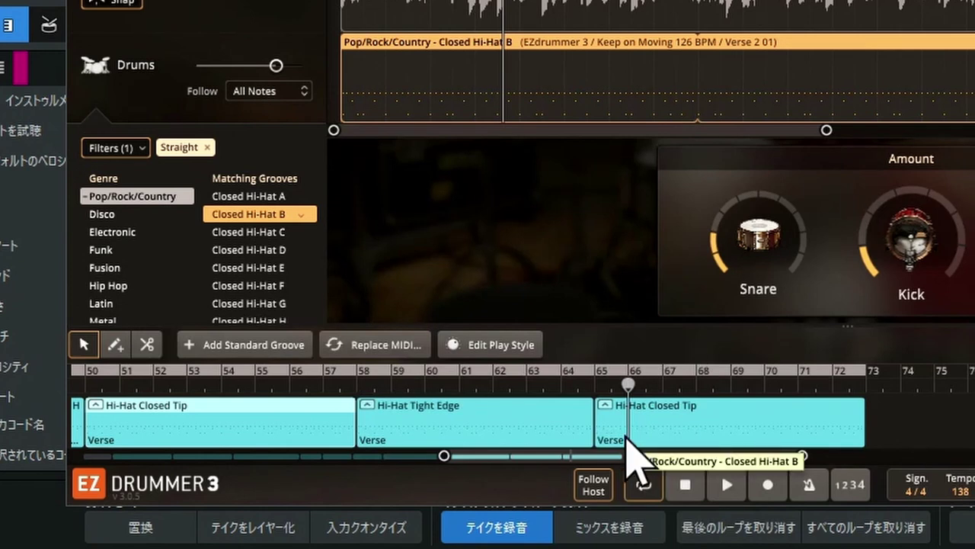
key("c")
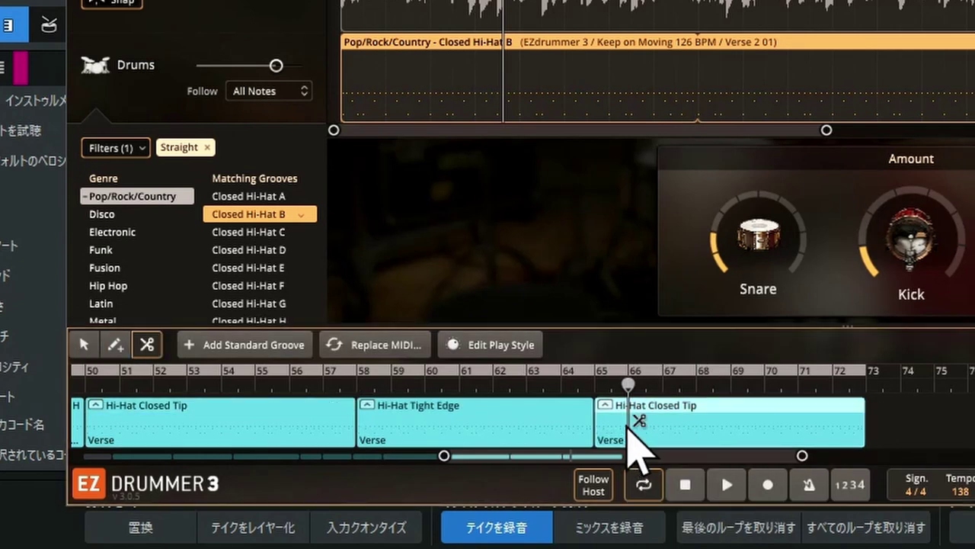
left_click(628, 441)
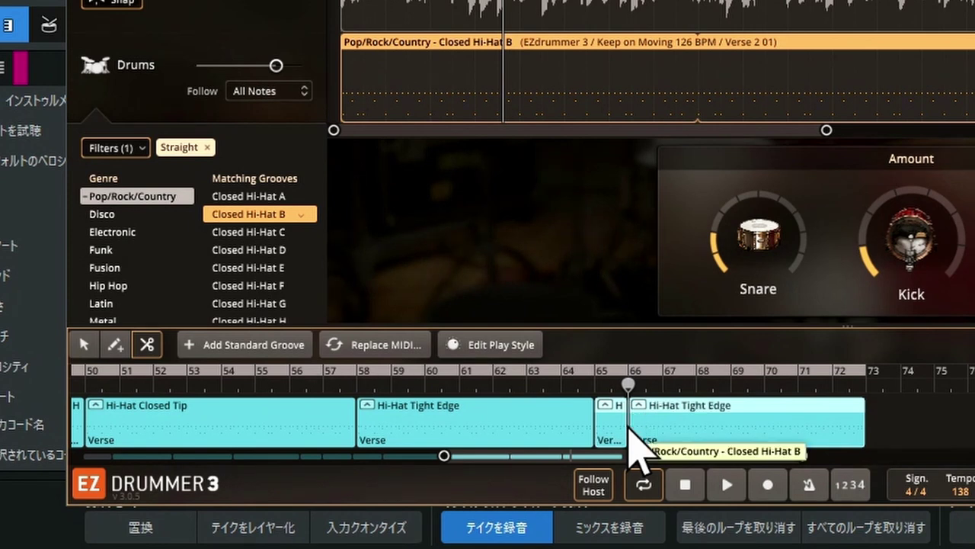
key("v")
left_click(581, 434)
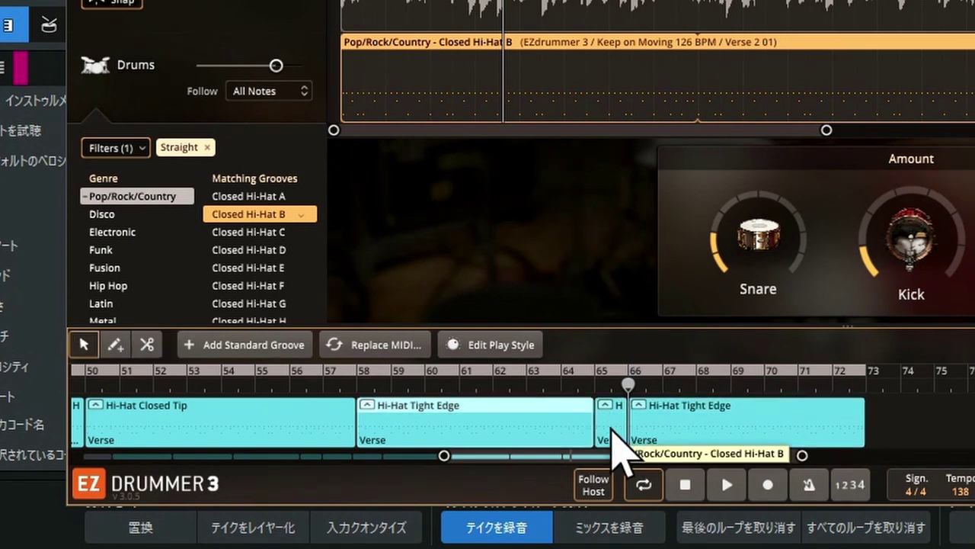
key("ctrl+j")
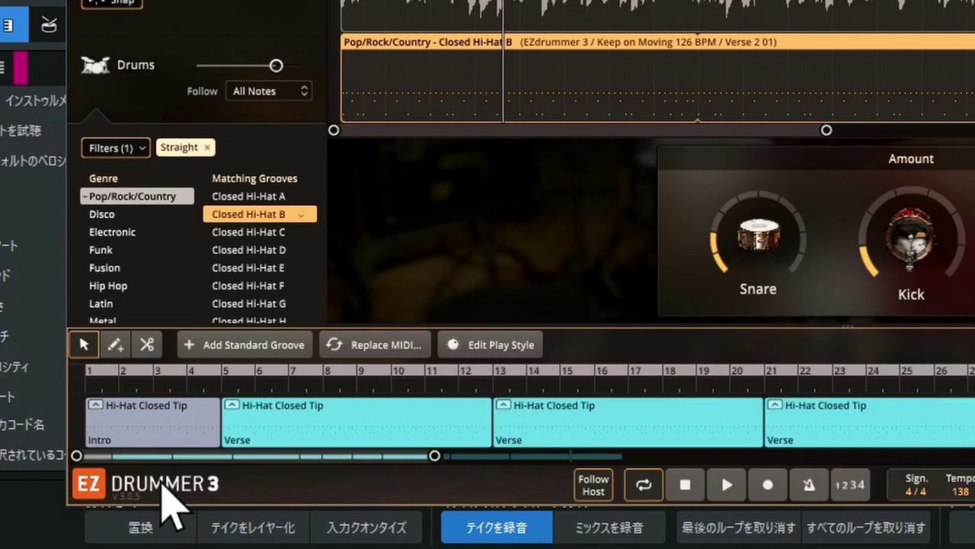
Step: Set the song's loop range to the intro section, bars 1 to 5, and return the playhead to bar 1
left_click(180, 387)
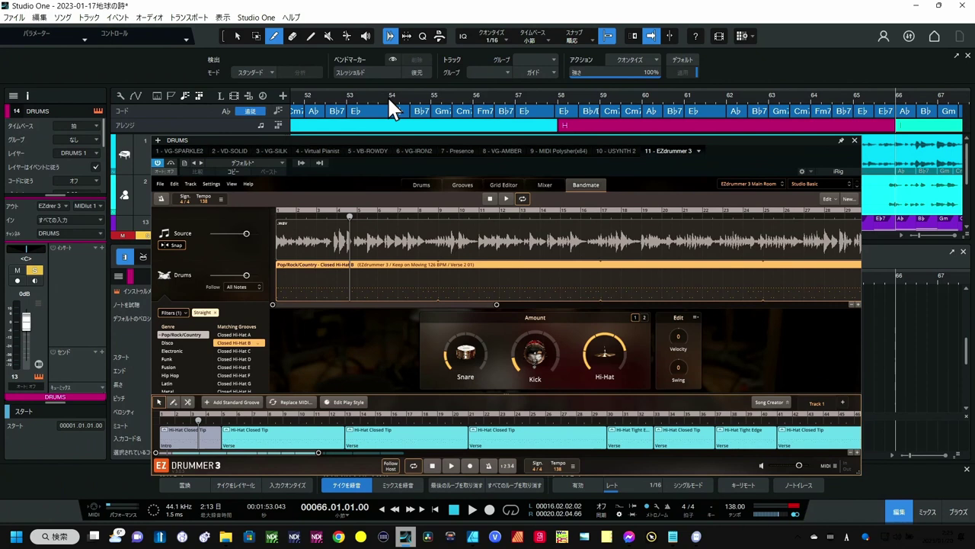
left_click_drag(388, 95, 418, 63)
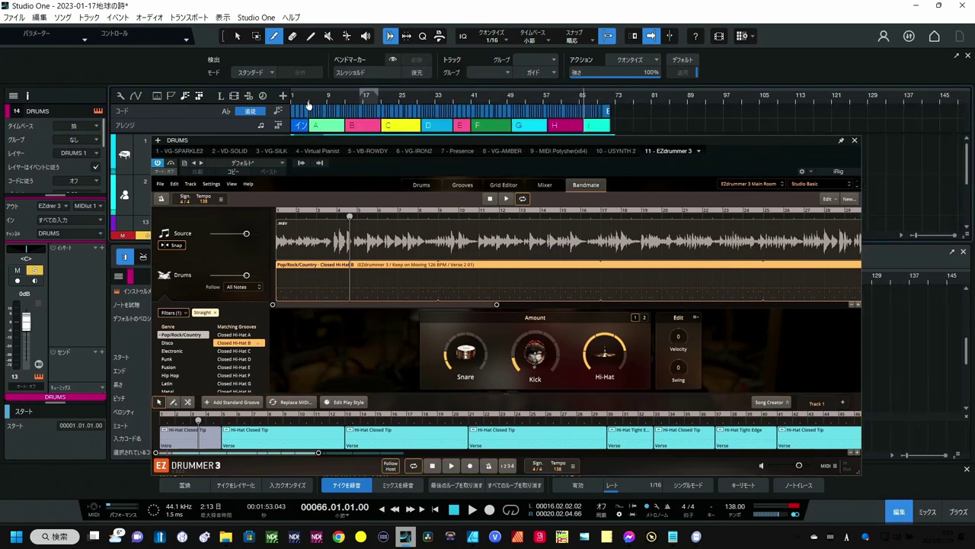
left_click_drag(302, 95, 392, 129)
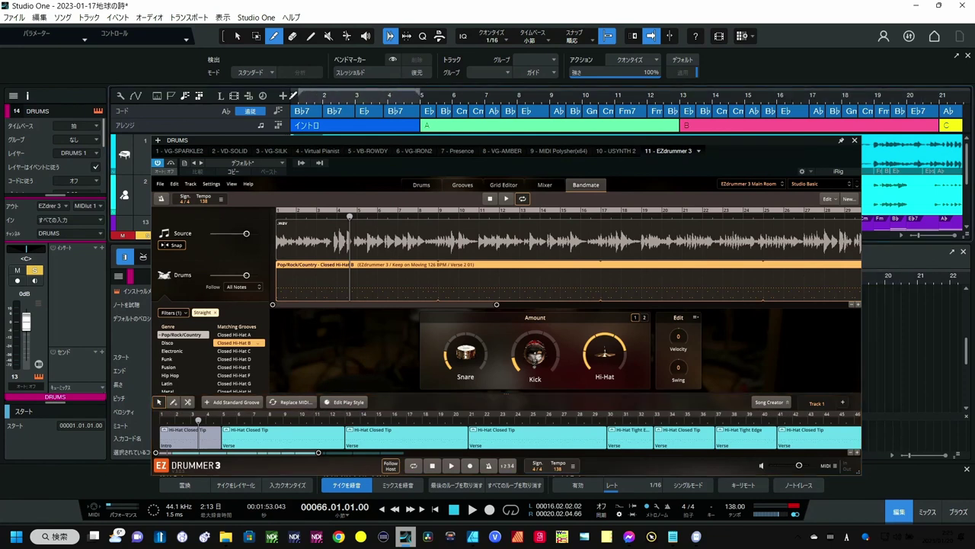
left_click_drag(206, 101, 204, 101)
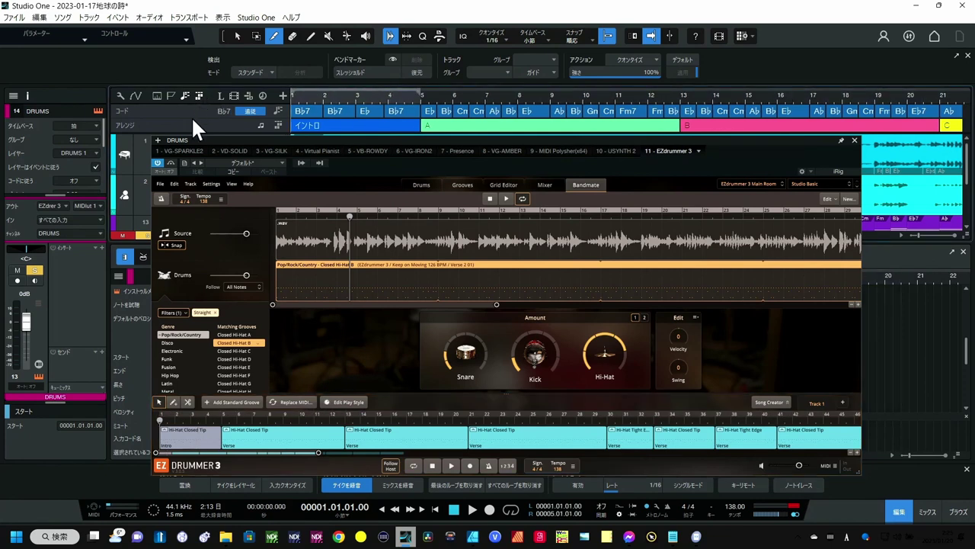
Step: Turn on looping for the intro range and load a source groove into Song Creator to list its song part suggestions
key("KP_Divide")
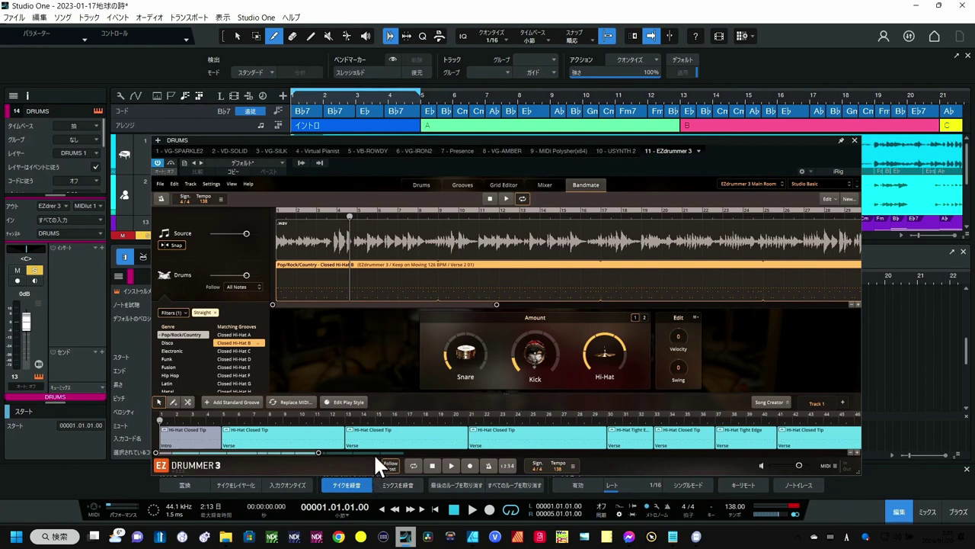
left_click_drag(319, 453, 233, 454)
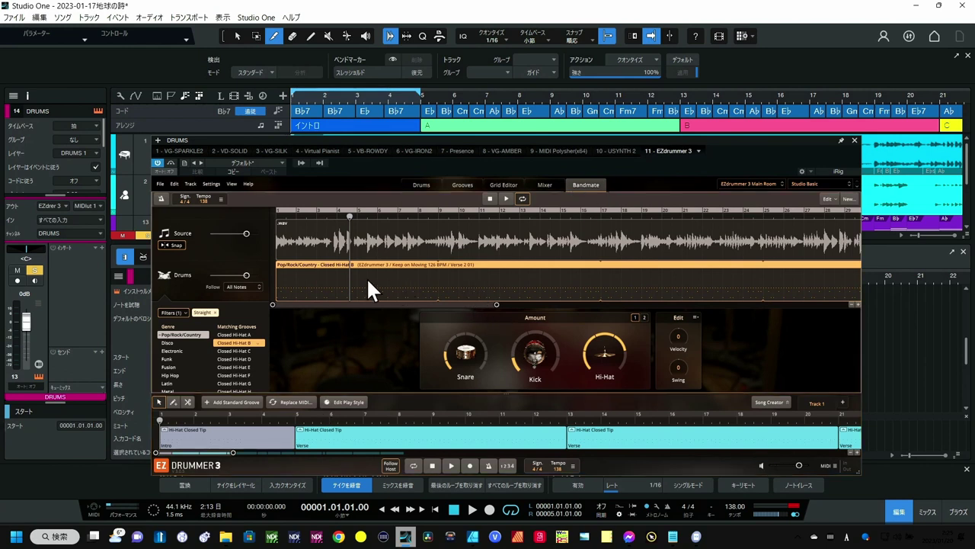
left_click(769, 402)
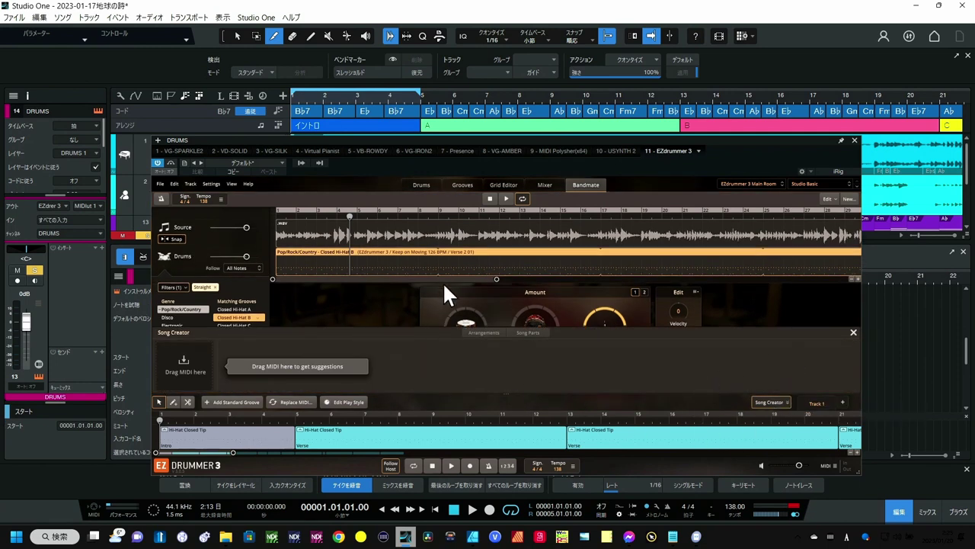
left_click(173, 365)
left_click(529, 332)
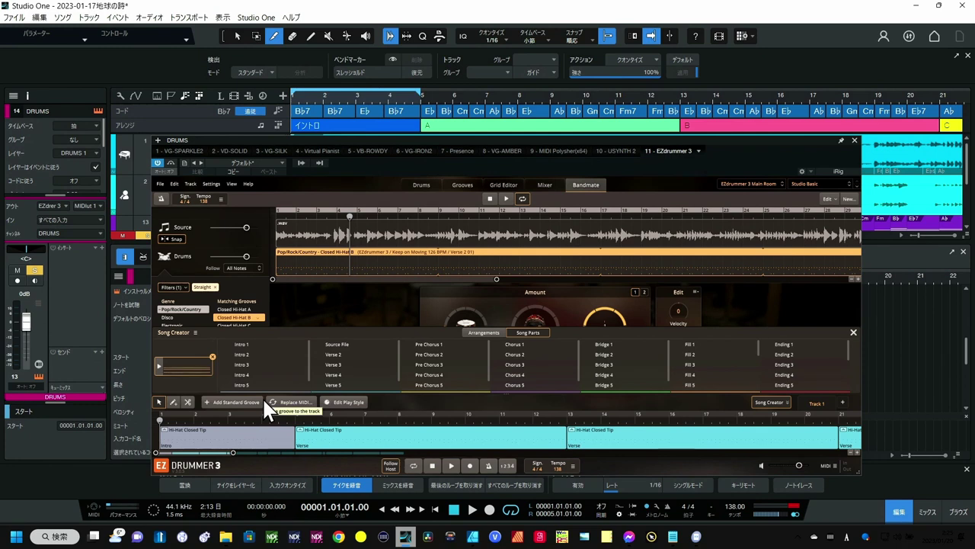
Step: Play the current intro and audition the Intro 1 to Intro 5 suggestions in Song Creator for comparison
left_click(472, 510)
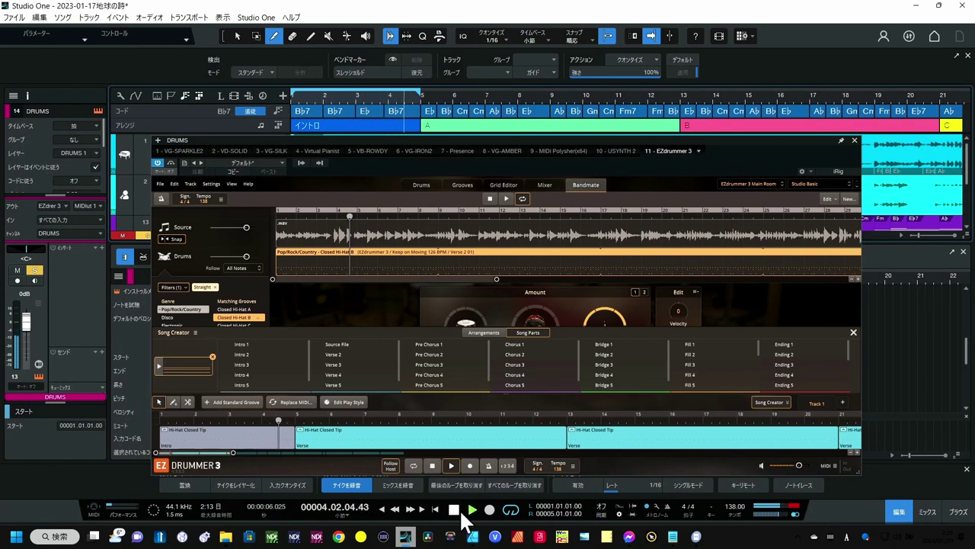
left_click(470, 511)
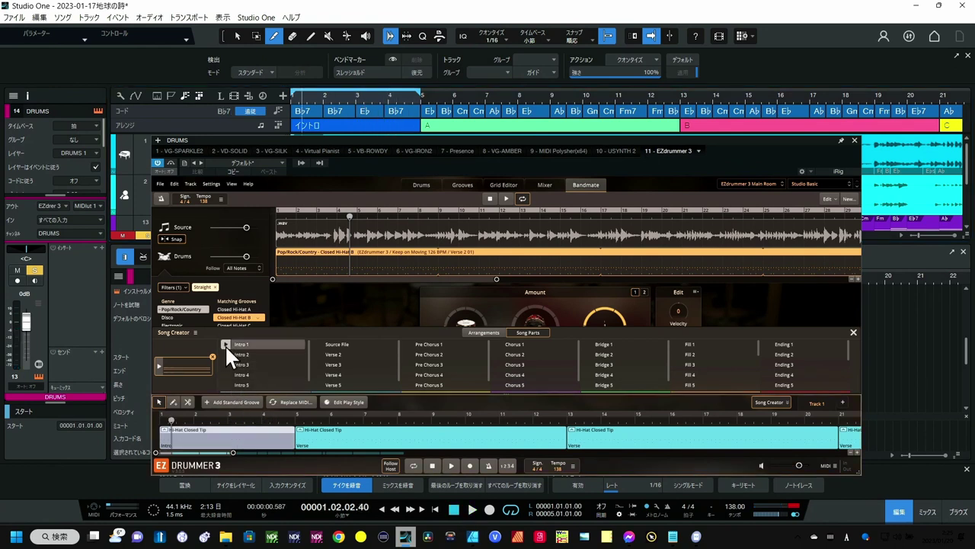
left_click(224, 345)
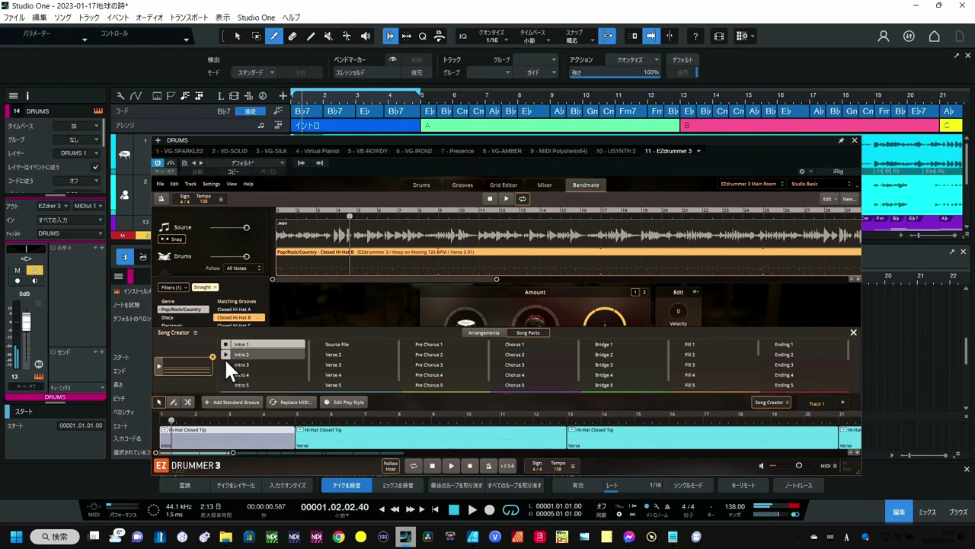
left_click(224, 355)
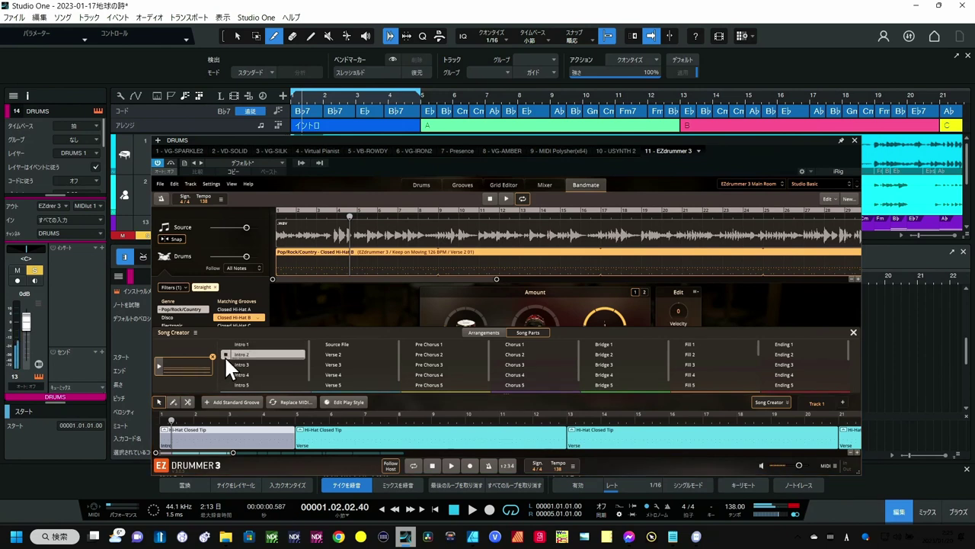
left_click(224, 363)
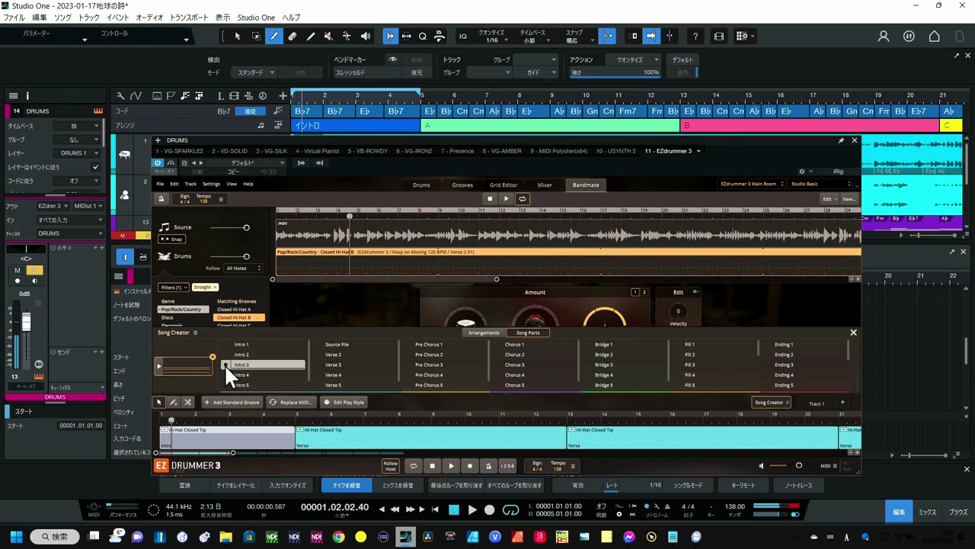
left_click(224, 373)
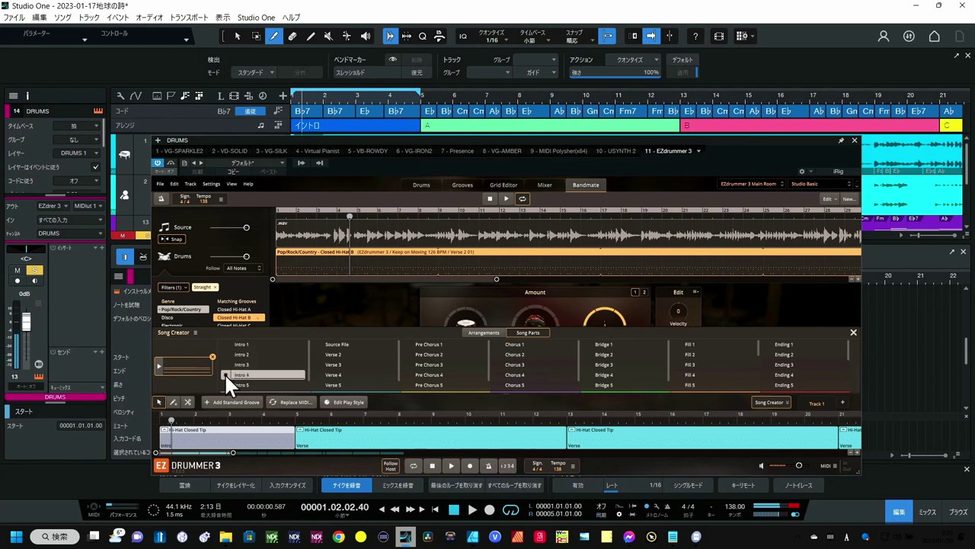
left_click(225, 384)
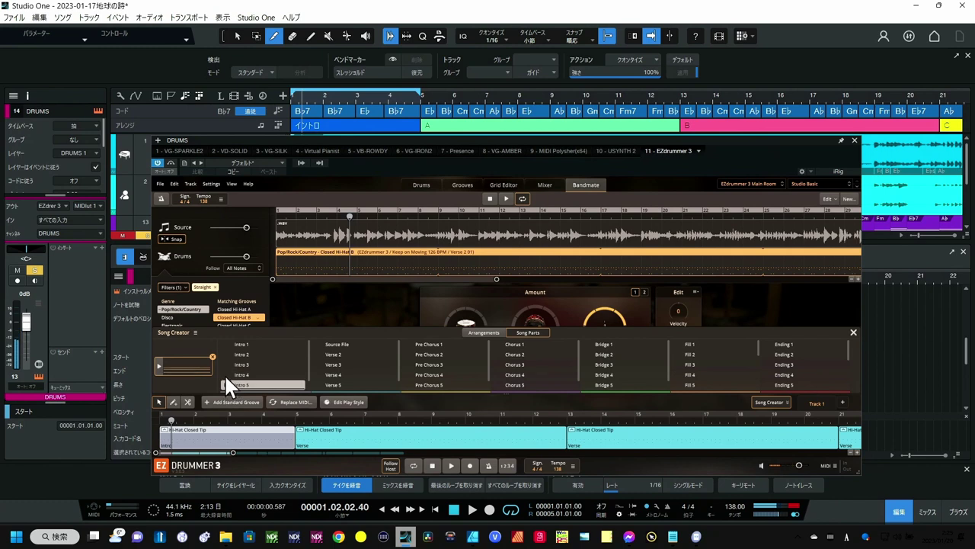
left_click(224, 343)
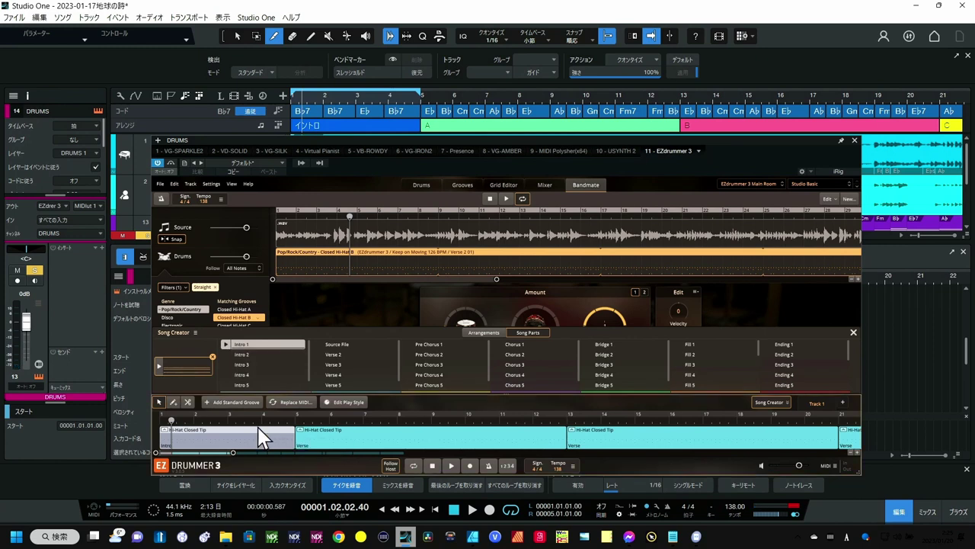
Step: Replace the selected Intro block at bars 1 to 5 with Intro 1 and play it back from bar 1
right_click(259, 343)
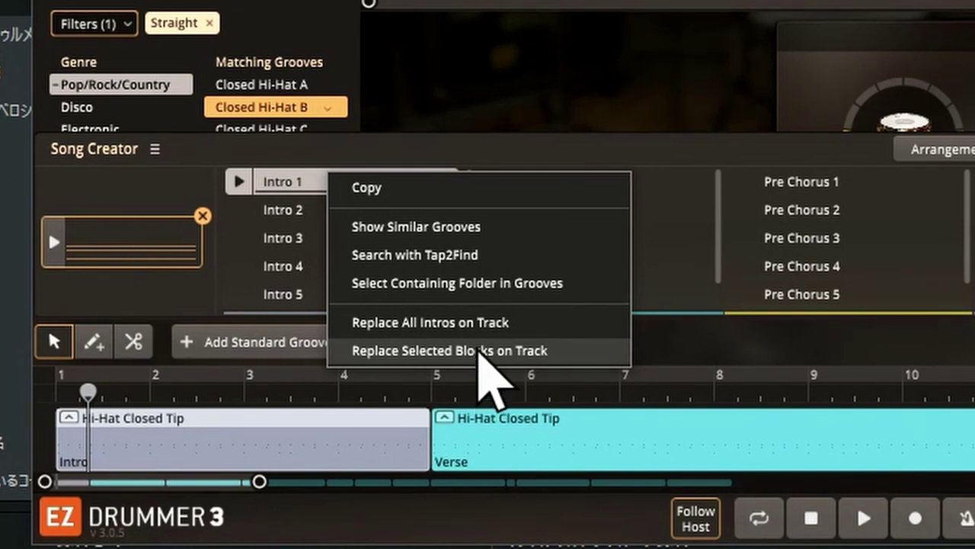
left_click(478, 350)
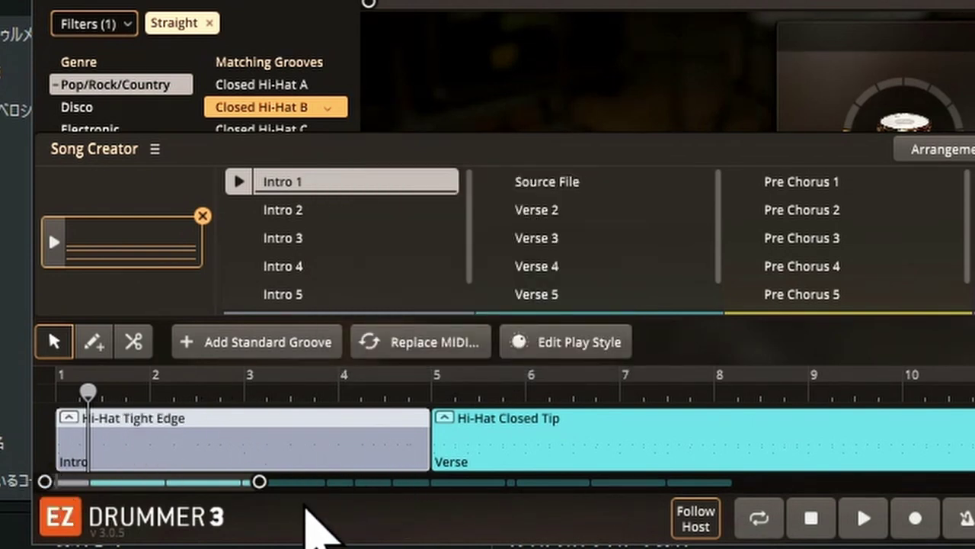
left_click(51, 383)
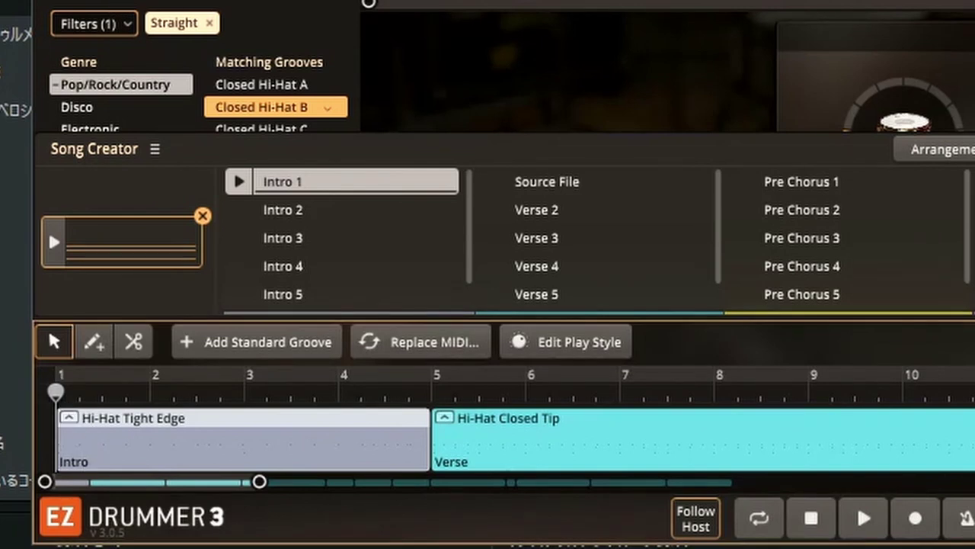
key("space")
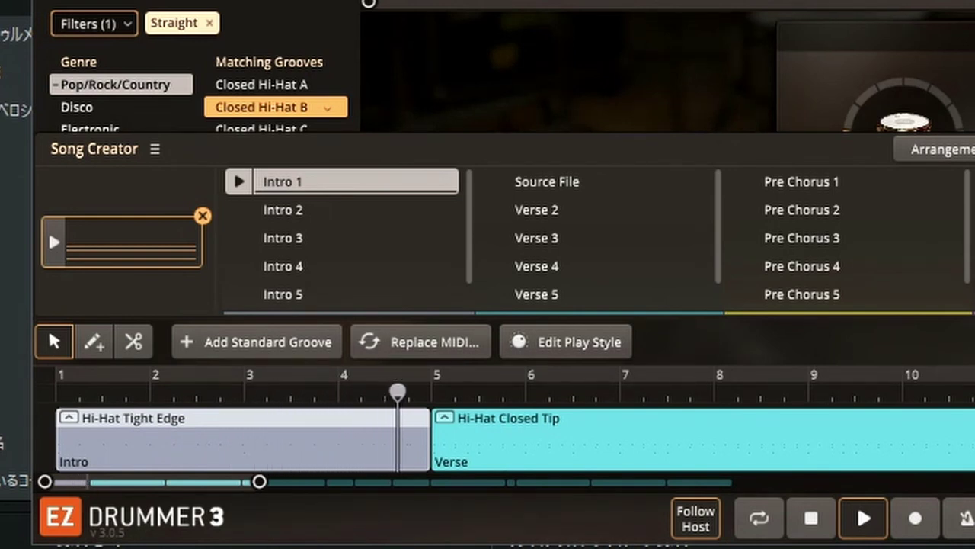
key("space")
Step: Select the Verse groove starting at bar 5 and play the Verse section up to the transition at bar 21
left_click(828, 425)
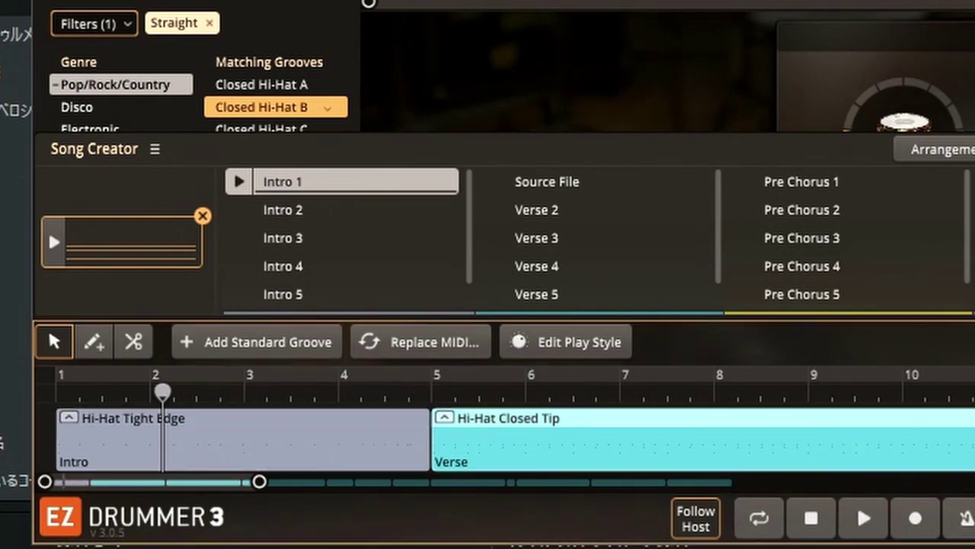
key("space")
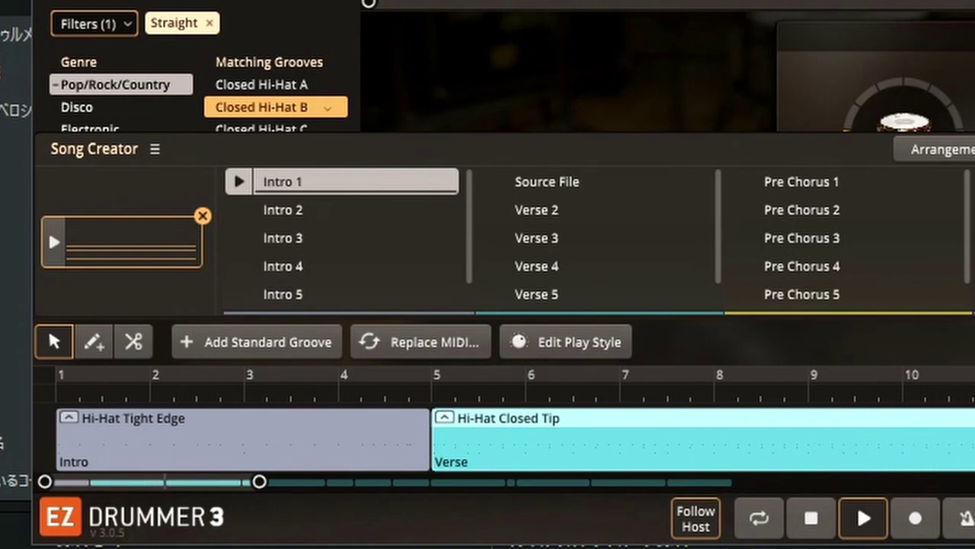
key("space")
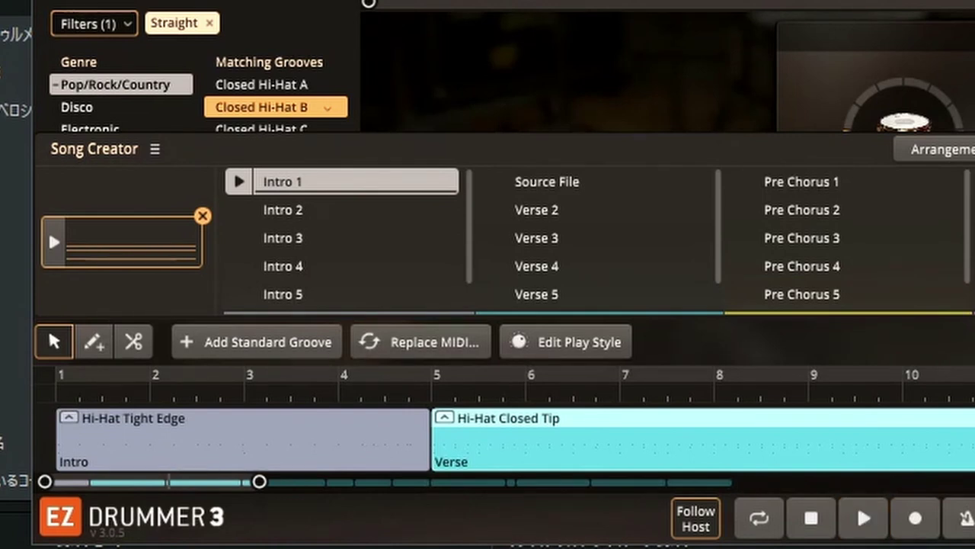
key("space")
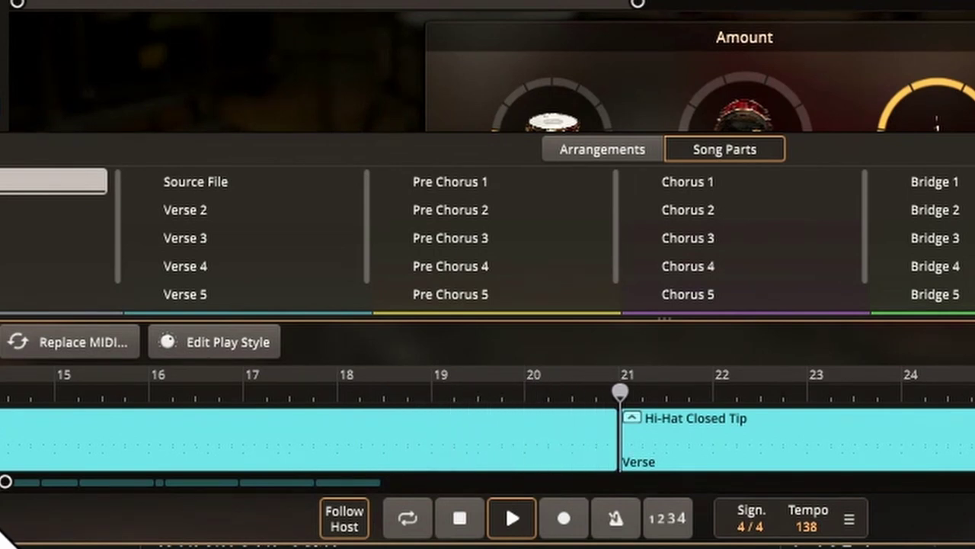
key("space")
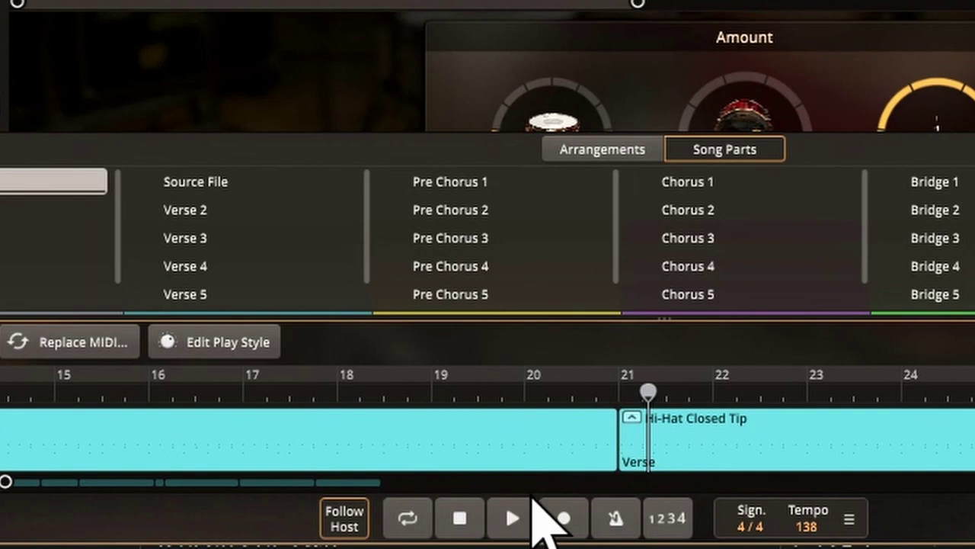
Step: Select the Verse groove that ends at bar 21 and audition the Fill 1 to Fill 4 suggestions
left_click(570, 467)
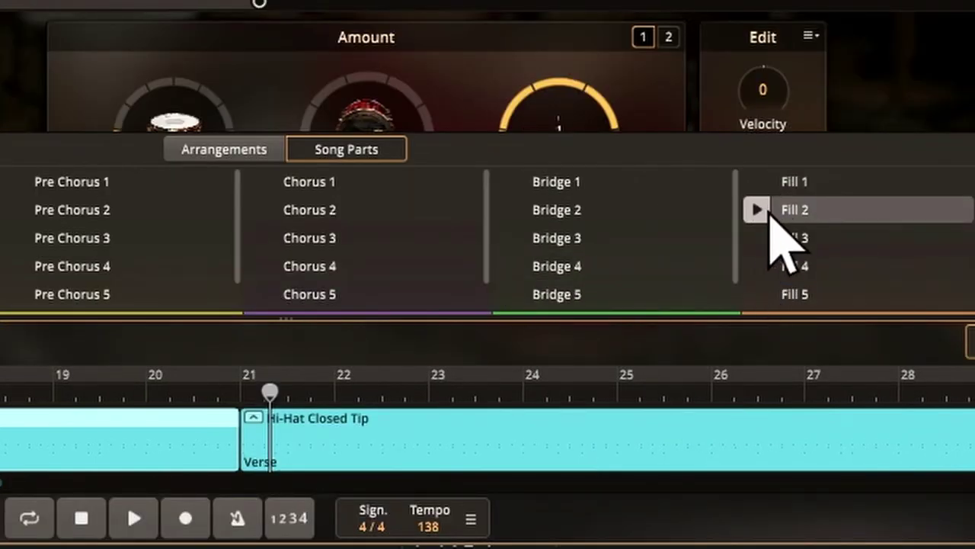
left_click(757, 181)
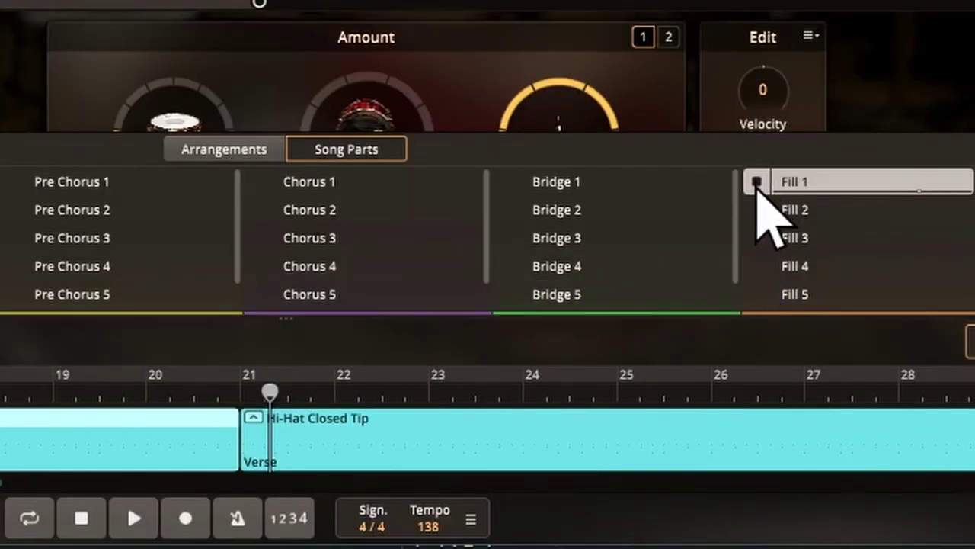
left_click(756, 209)
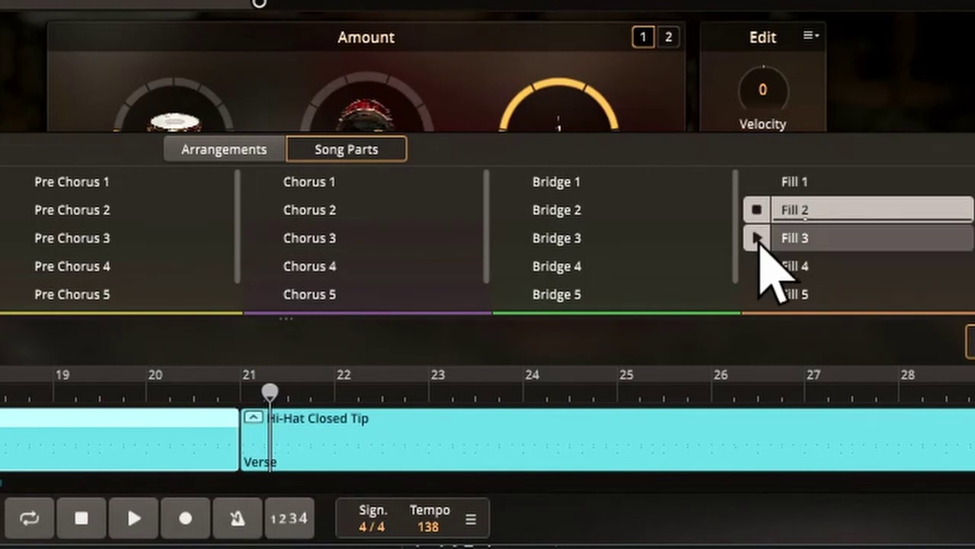
left_click(759, 240)
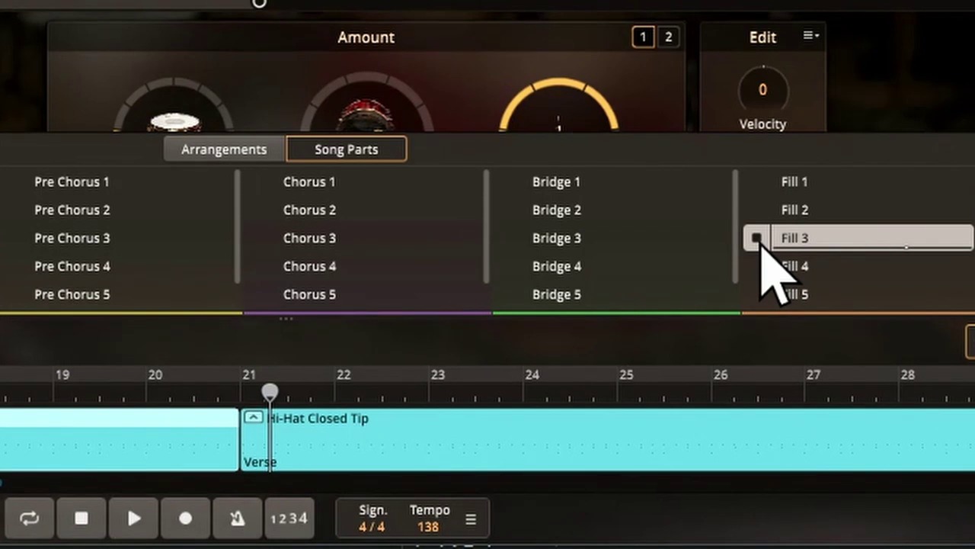
left_click(761, 264)
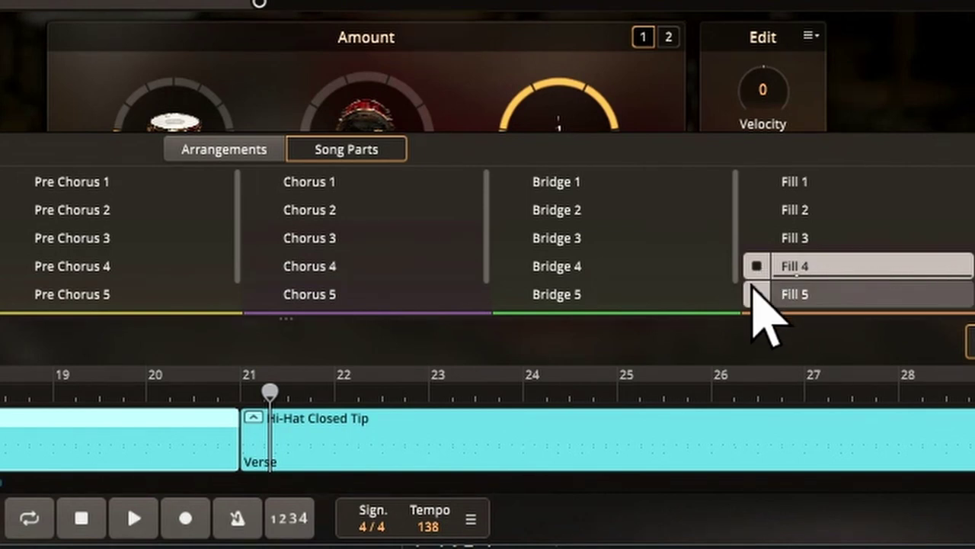
Step: Split the Verse groove that ends at bar 21 at bar 20, separating its last bar
left_click(305, 390)
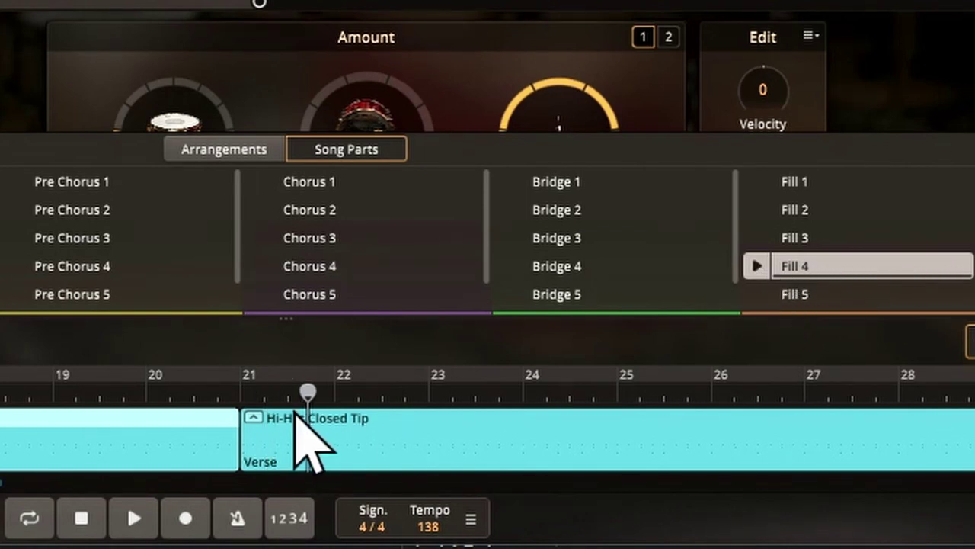
left_click(146, 390)
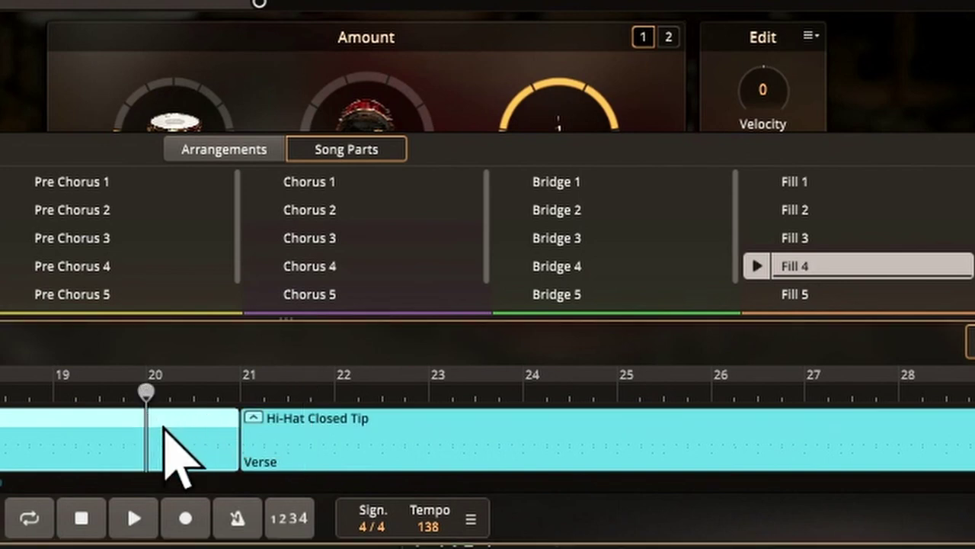
left_click(147, 432, "alt")
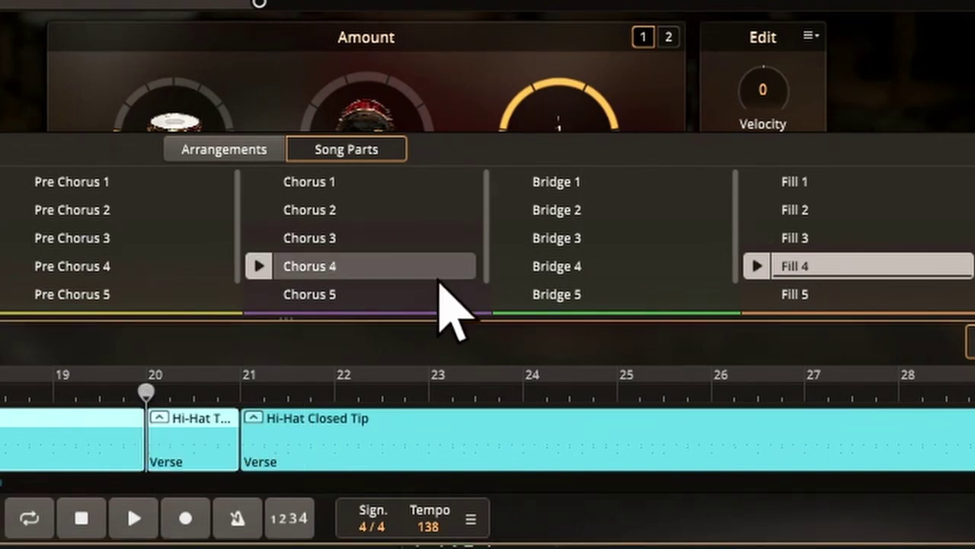
Step: Replace only the one-bar block between bars 20 and 21 with Fill 4 and play the transition
right_click(796, 271)
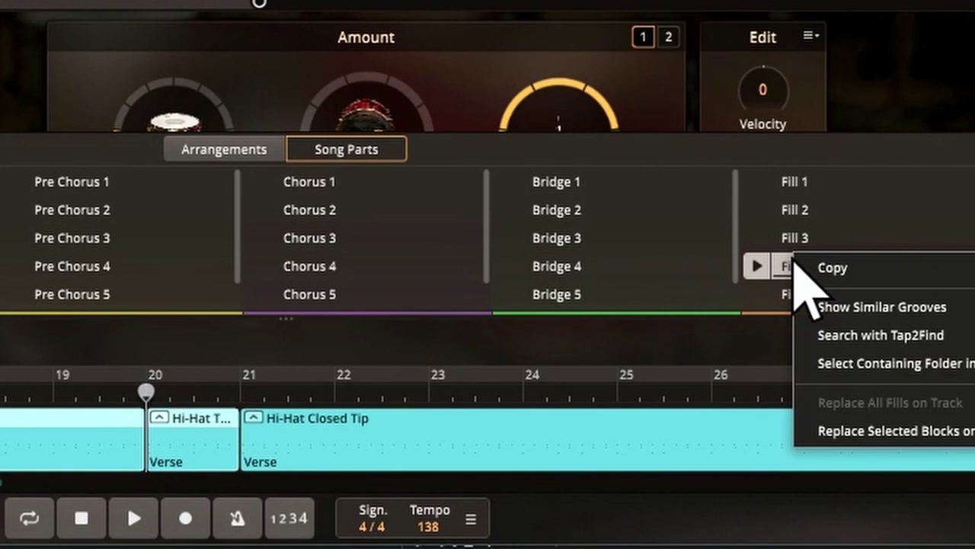
left_click(473, 360)
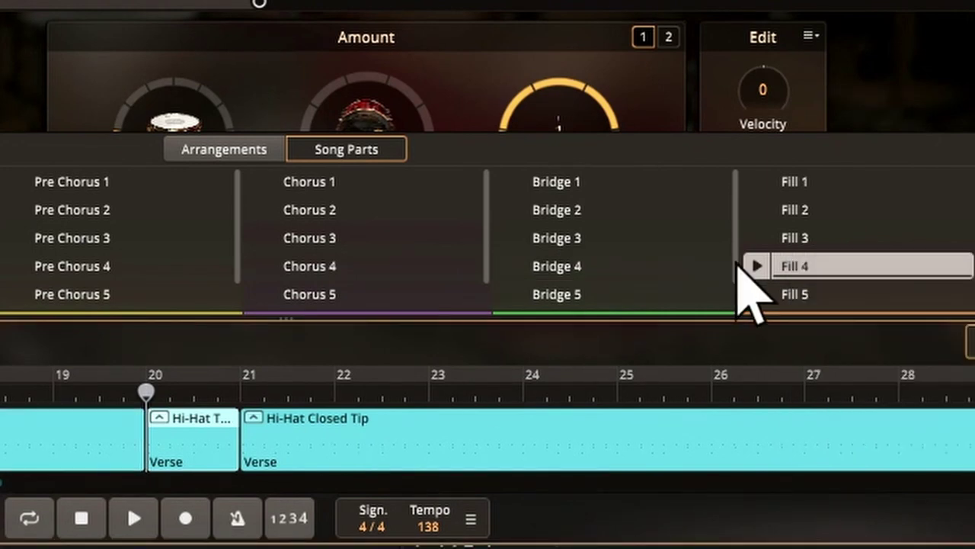
right_click(804, 262)
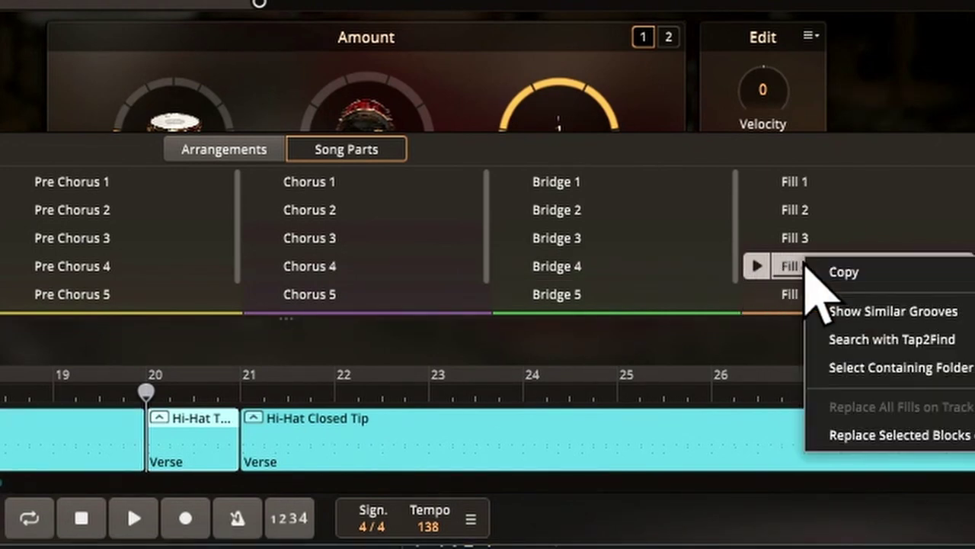
left_click(864, 434)
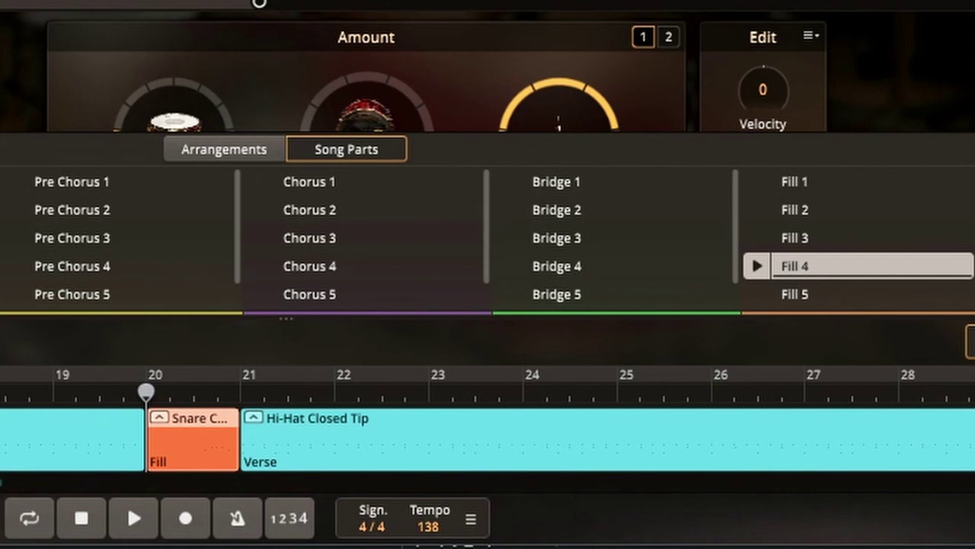
key("space")
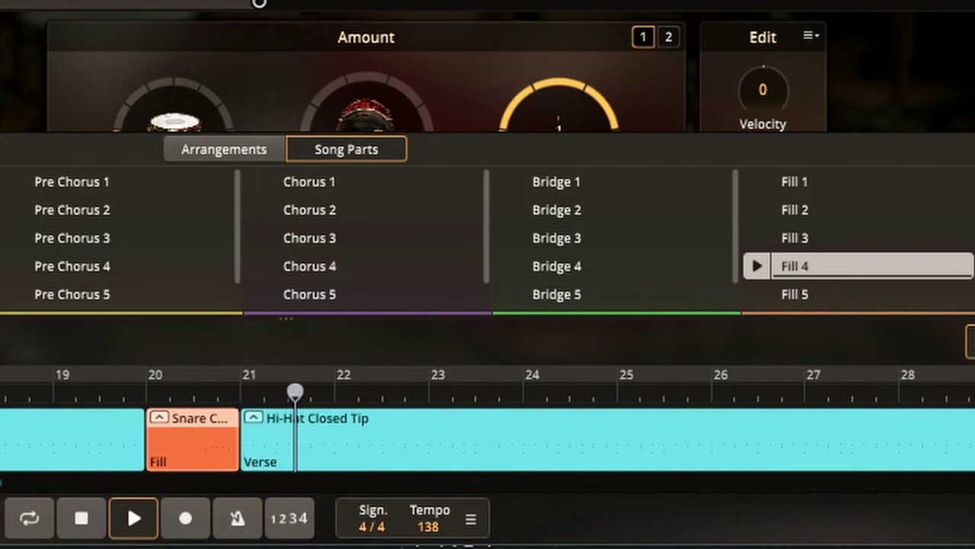
key("space")
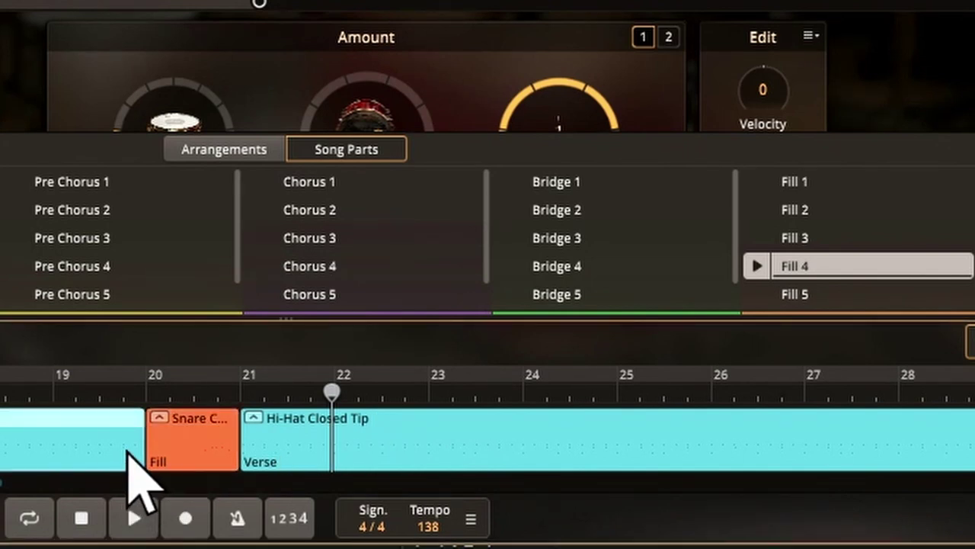
Step: Play the track on from the fill at bar 20 to about bar 38, reviewing the Verse grooves
left_click_drag(154, 451, 191, 450)
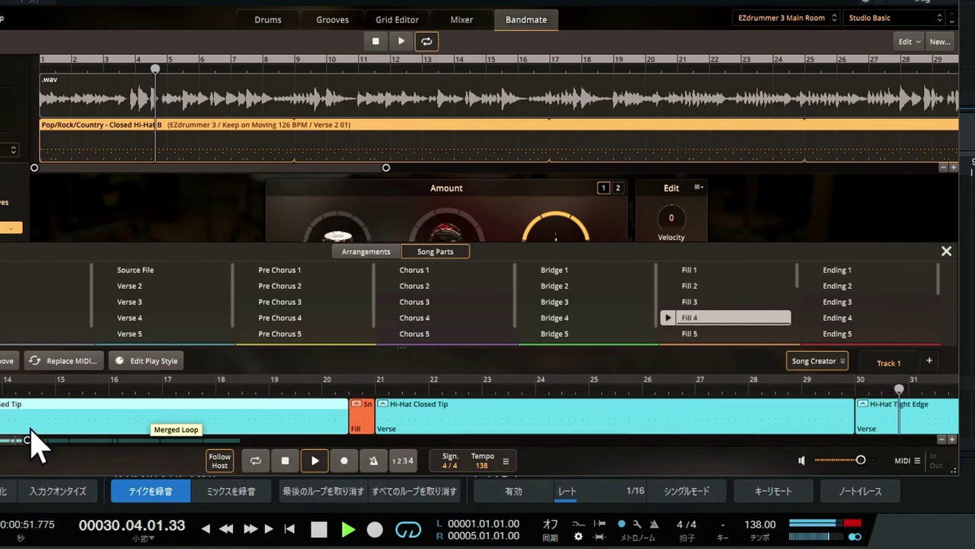
left_click_drag(11, 439, 55, 446)
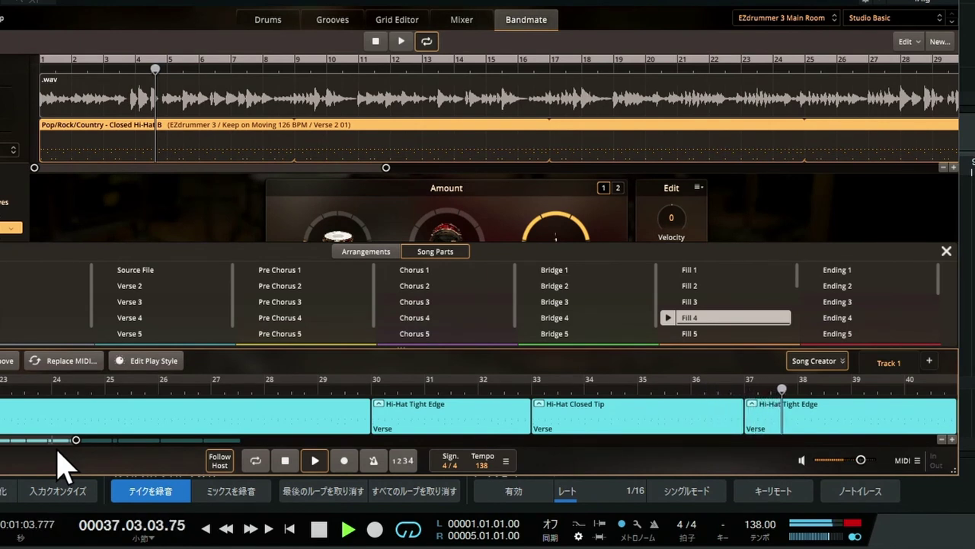
key("space")
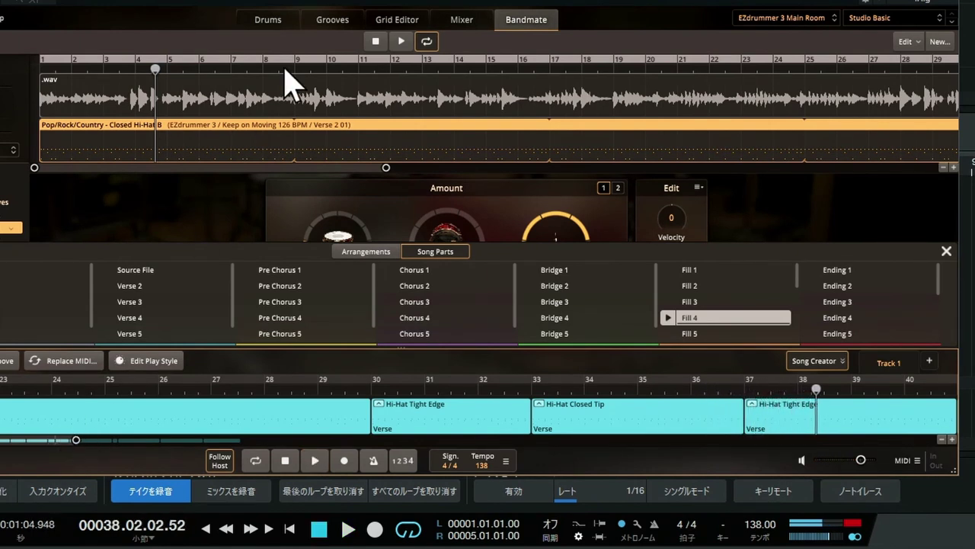
Step: Select the Verse groove between bars 30 and 33 and audition the Pre Chorus 3 to Pre Chorus 6 suggestions
left_click(430, 434)
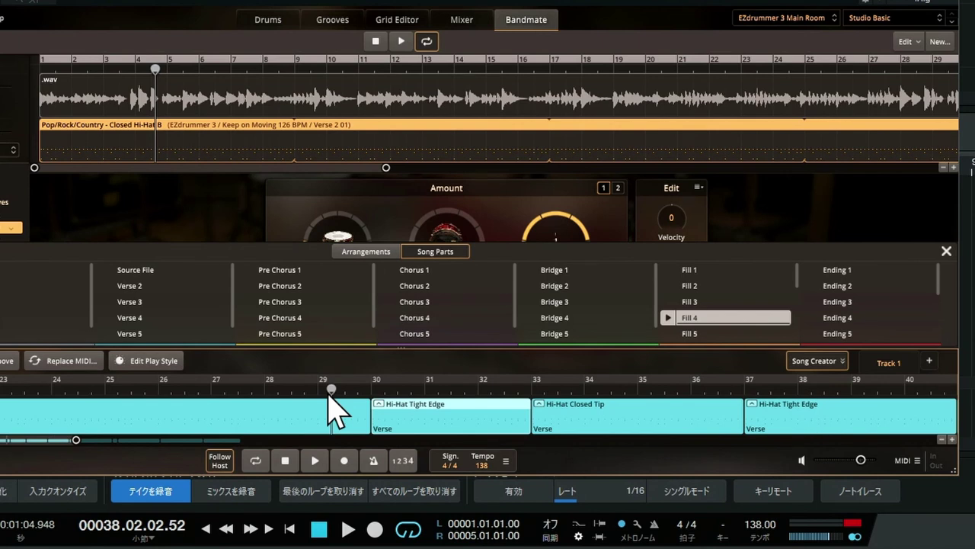
key("space")
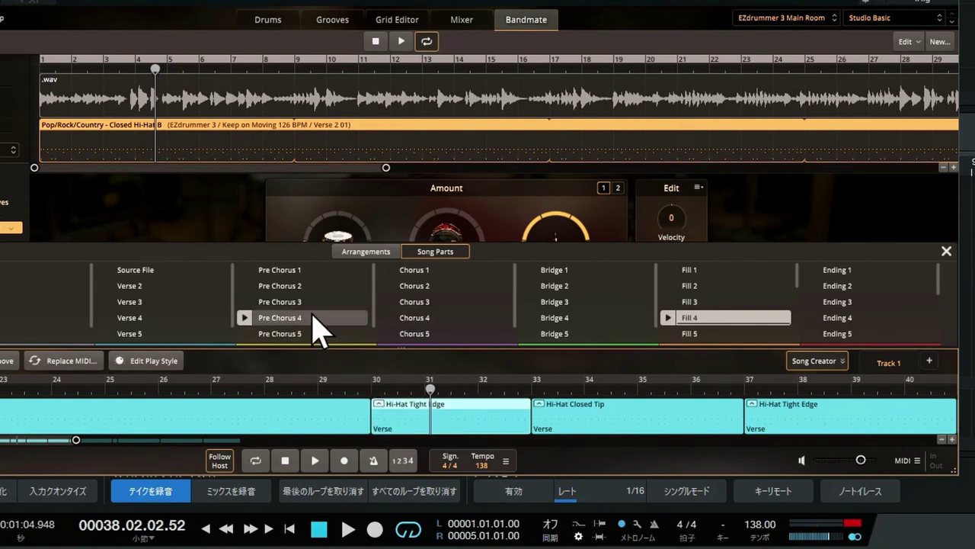
left_click(244, 302)
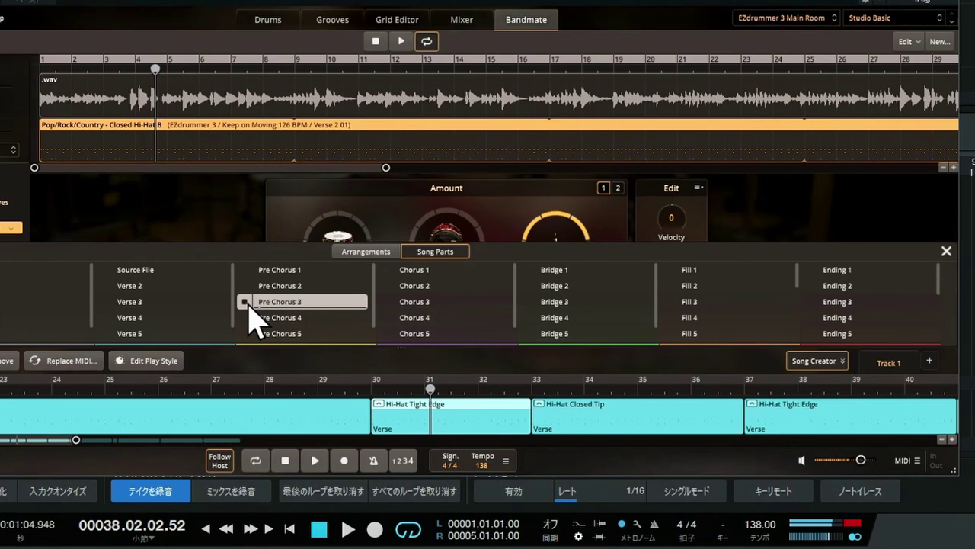
left_click(244, 317)
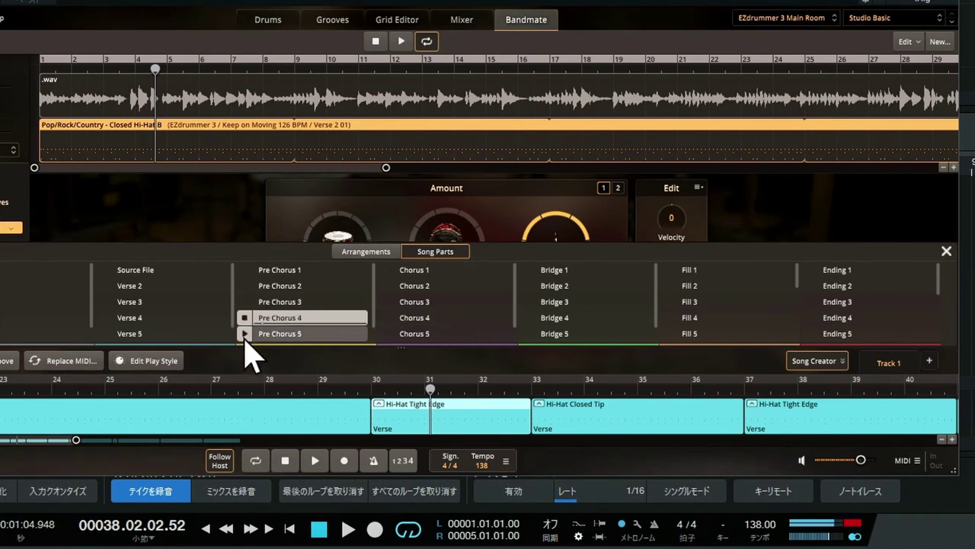
left_click(244, 333)
scroll(245, 337, "down", 1)
left_click(244, 333)
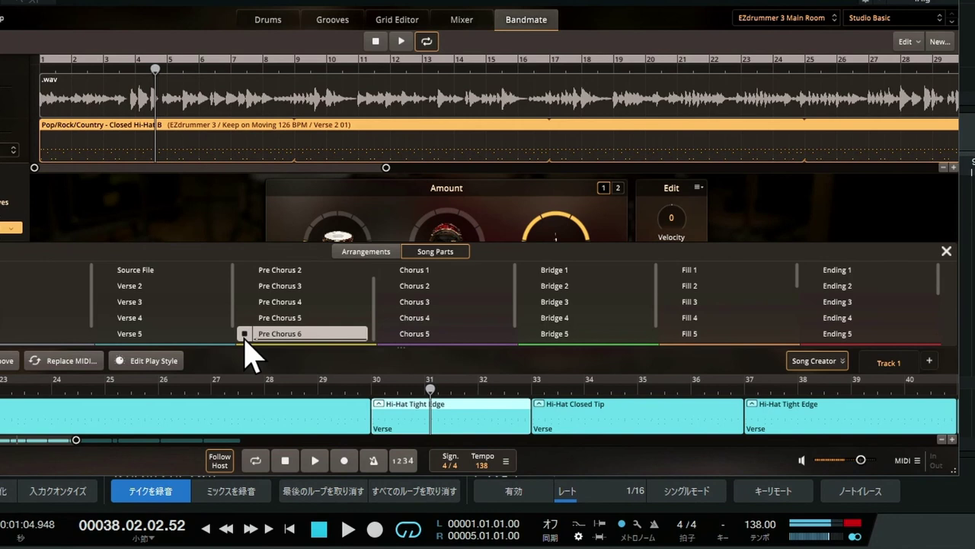
Step: Audition the Chorus 1 to Chorus 5 suggestions, returning to Chorus 1
left_click(389, 271)
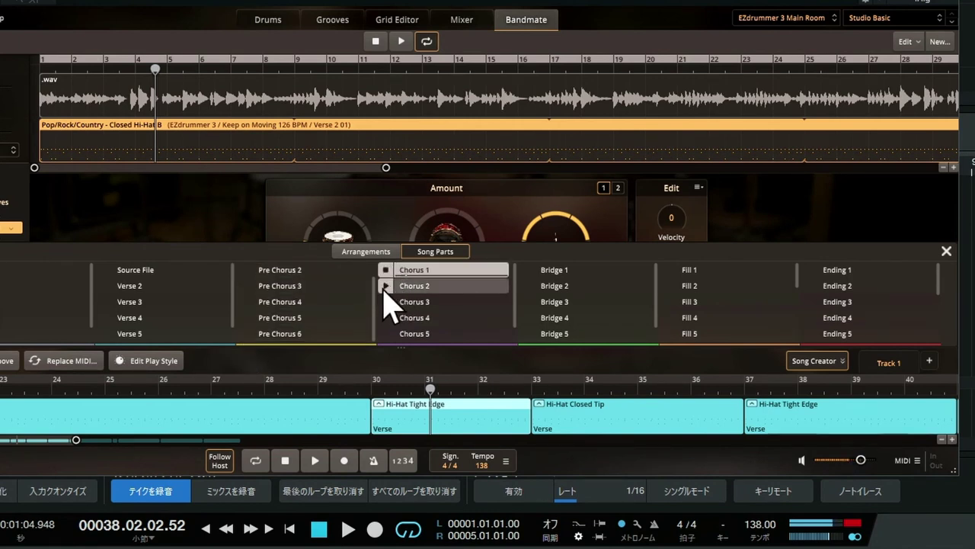
left_click(384, 285)
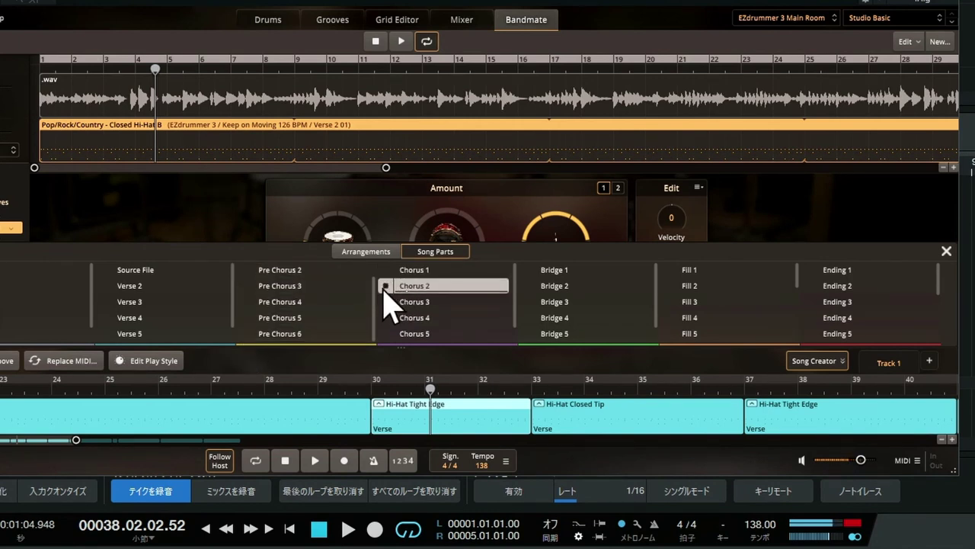
left_click(384, 300)
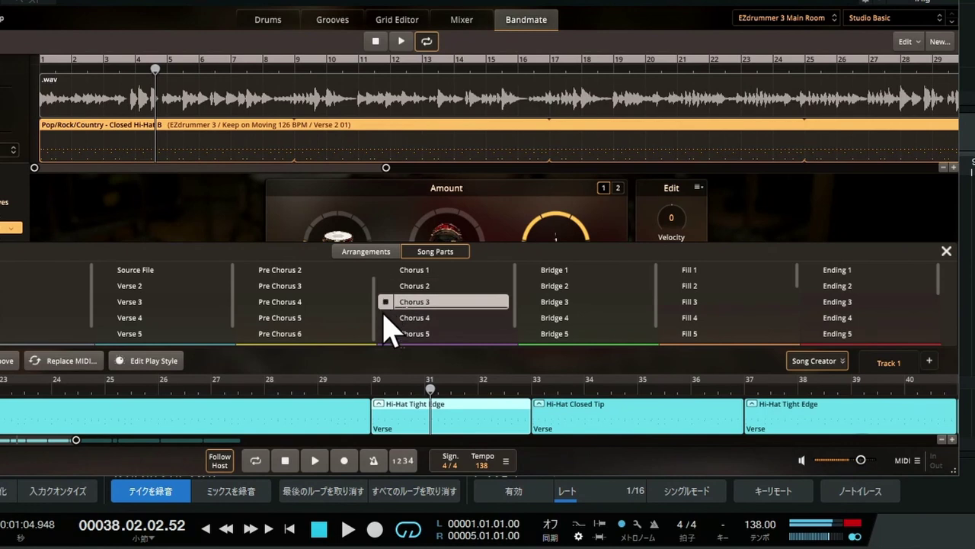
left_click(385, 317)
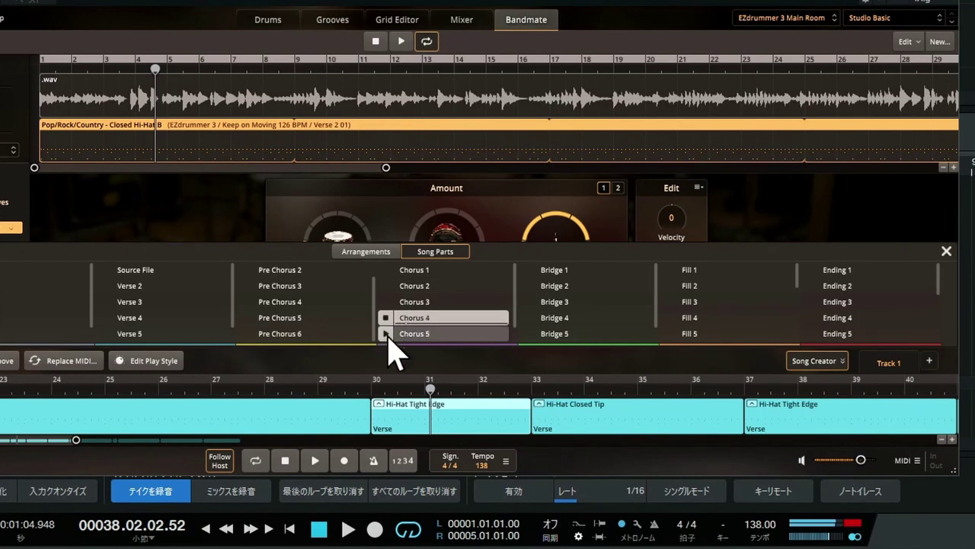
left_click(387, 334)
left_click(386, 270)
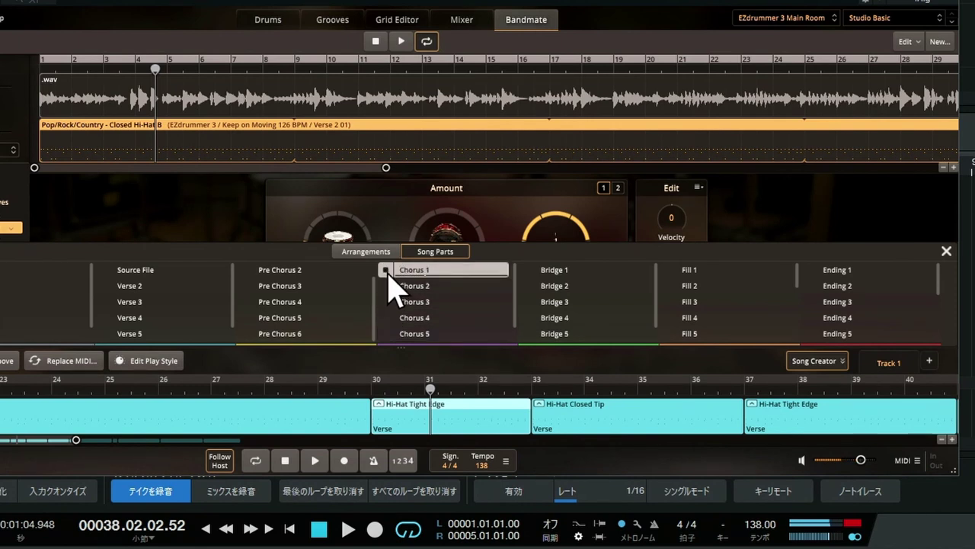
Step: Replace only the selected block between bars 30 and 33 with Chorus 1 and play the transition from bar 26
right_click(436, 290)
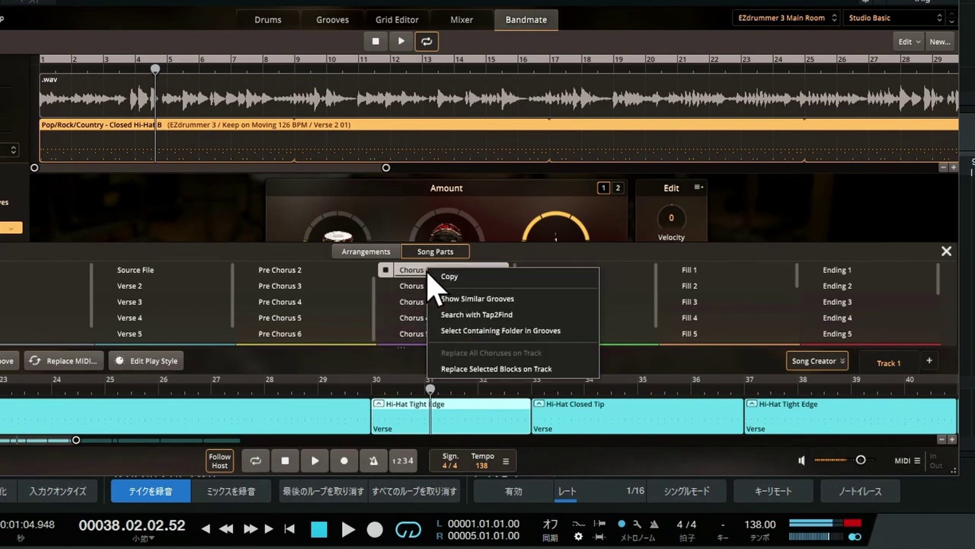
left_click(466, 369)
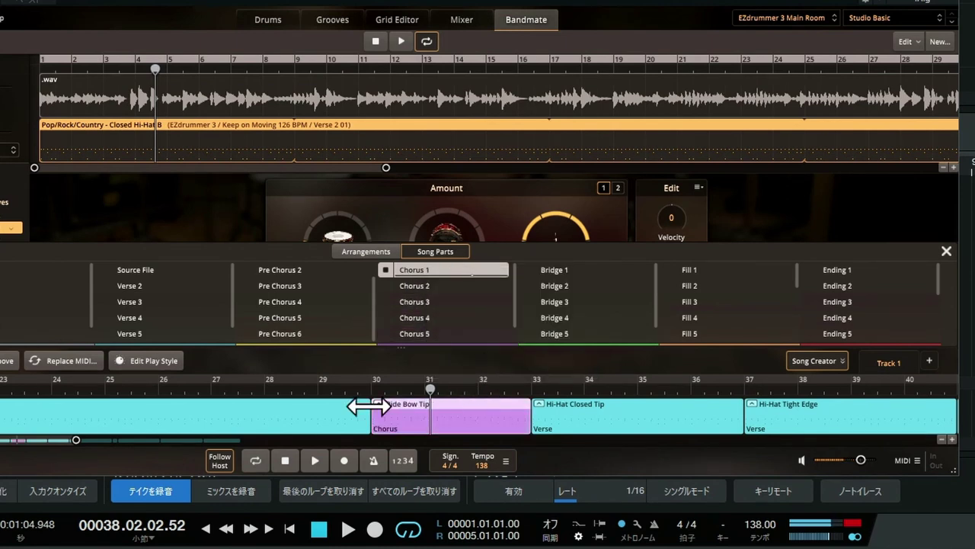
key("space")
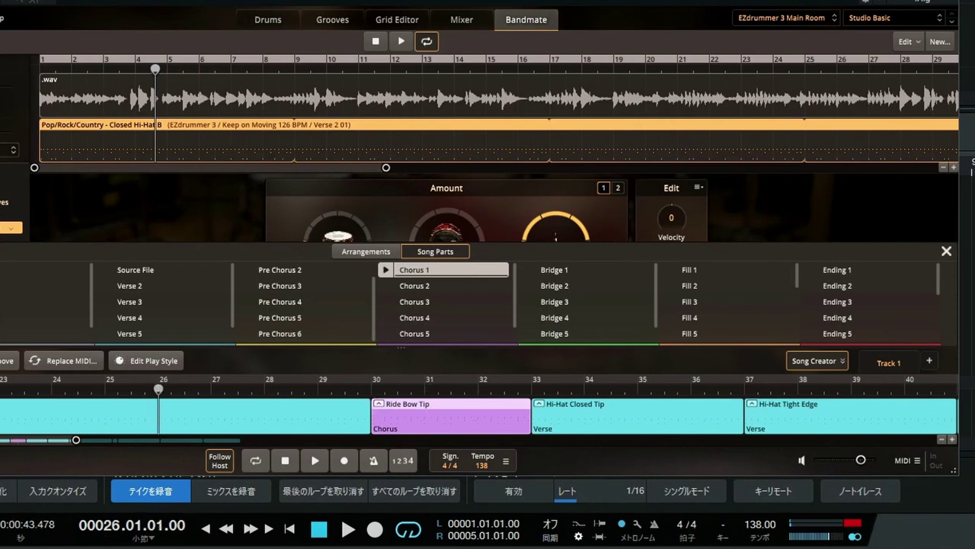
key("space")
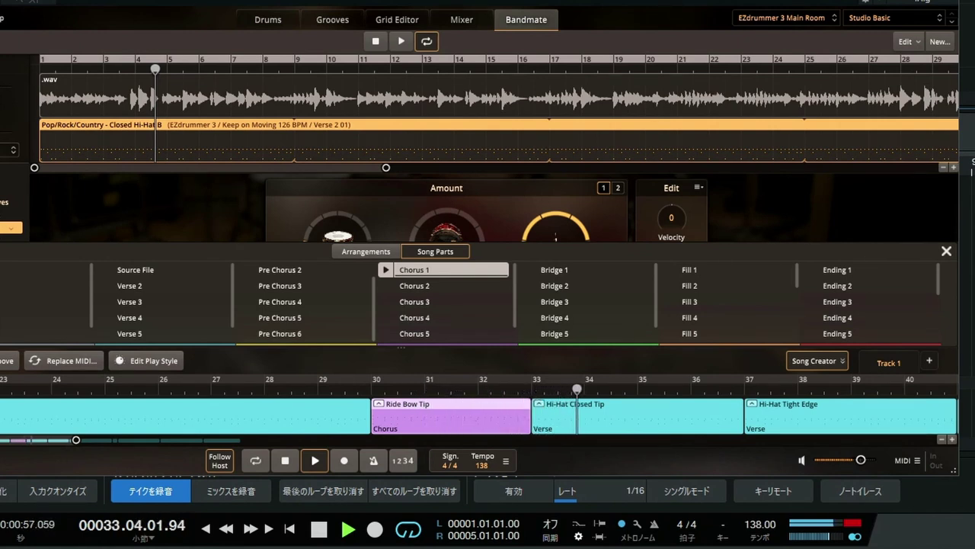
key("space")
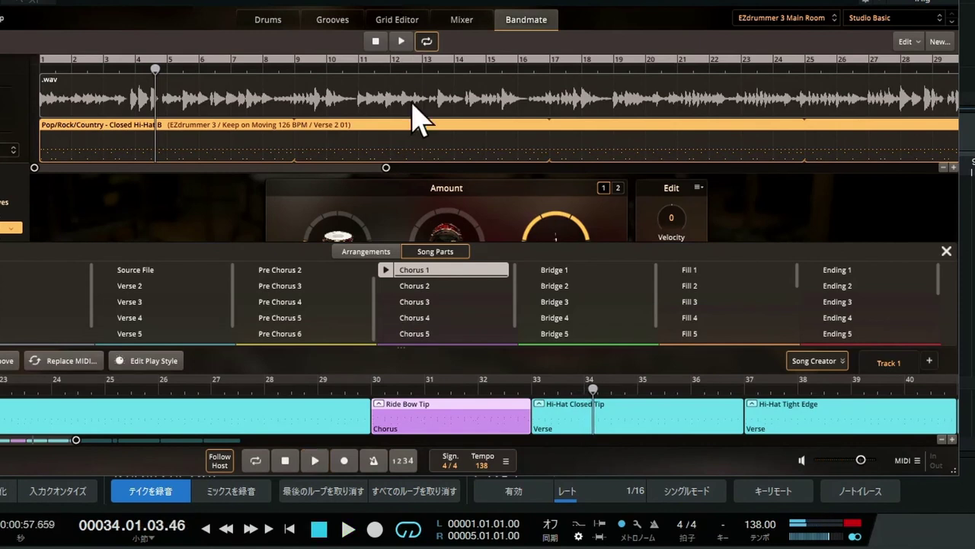
Step: Replace the Verse groove between bars 33 and 37 with Chorus 1 and check the playback
left_click(560, 424)
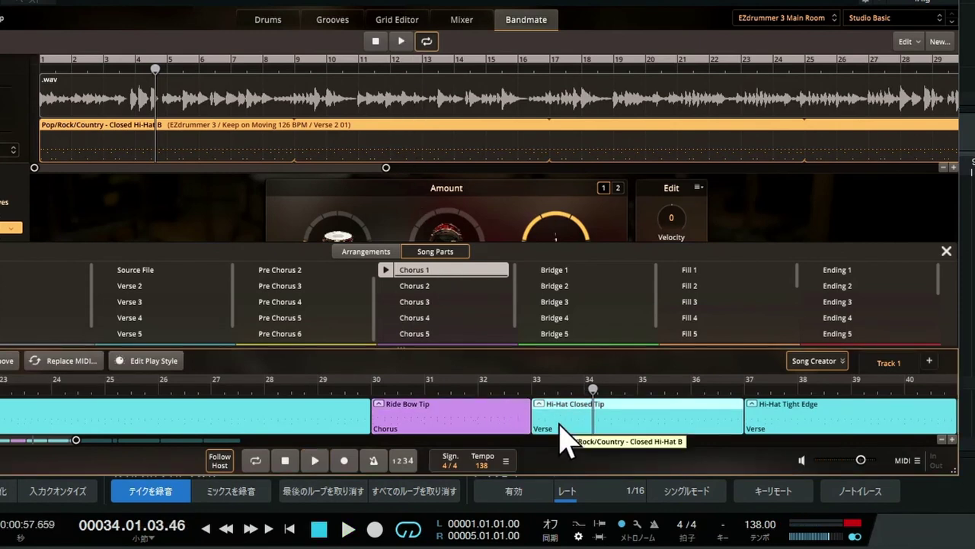
right_click(438, 273)
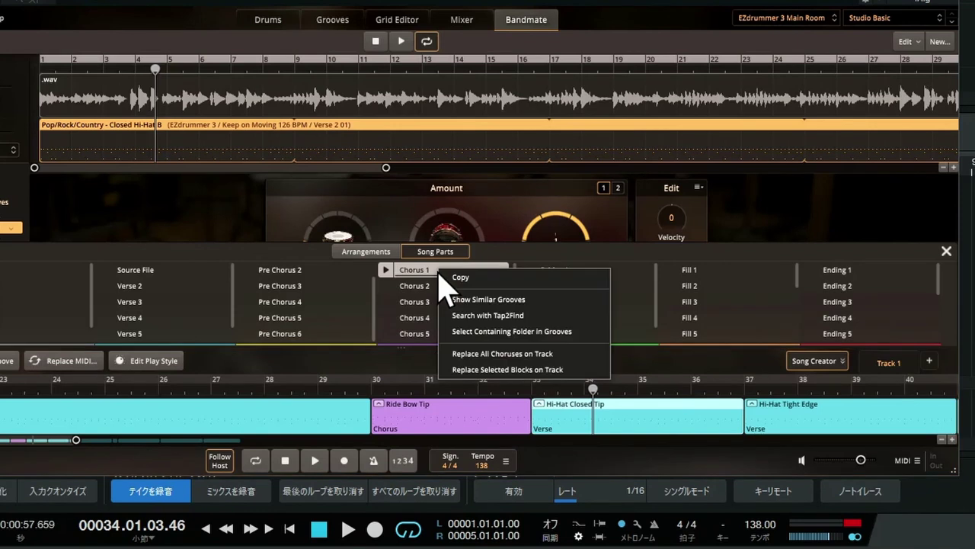
left_click(470, 371)
key("space")
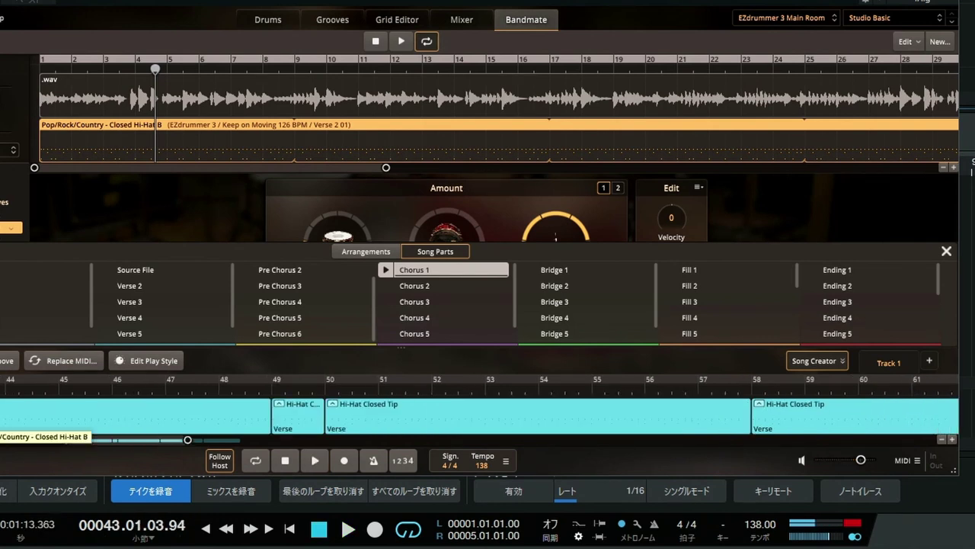
Step: Replace only the Verse groove that ends at bar 49 with Chorus 4
left_click(6, 415)
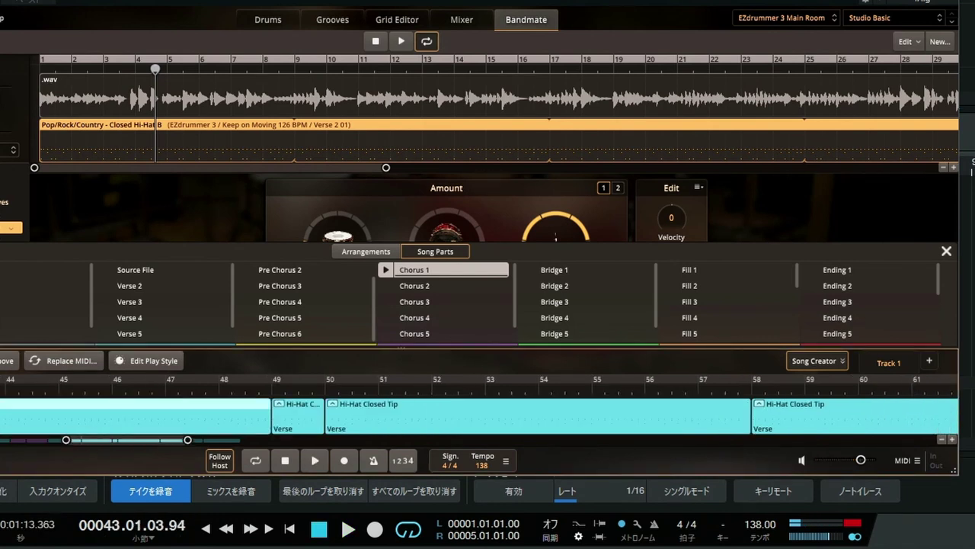
left_click(386, 319)
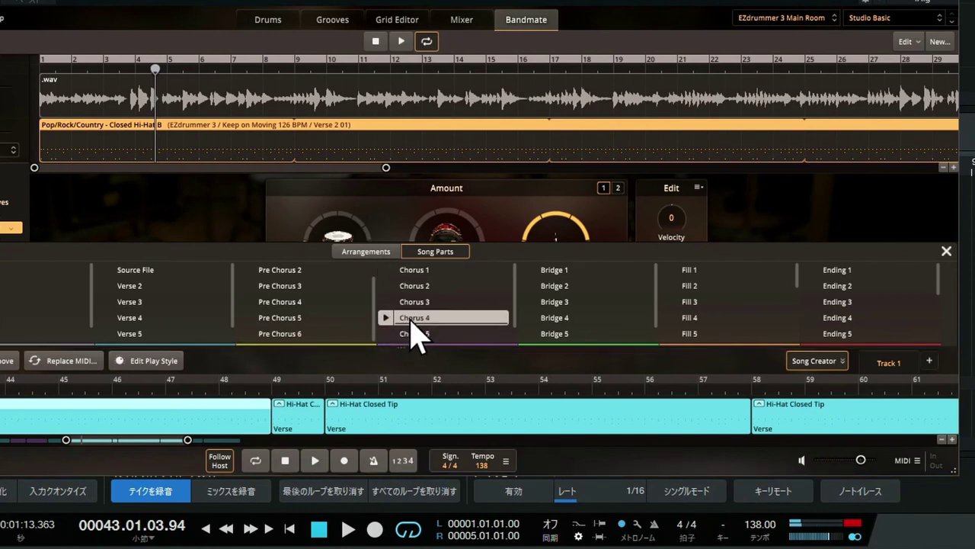
right_click(414, 314)
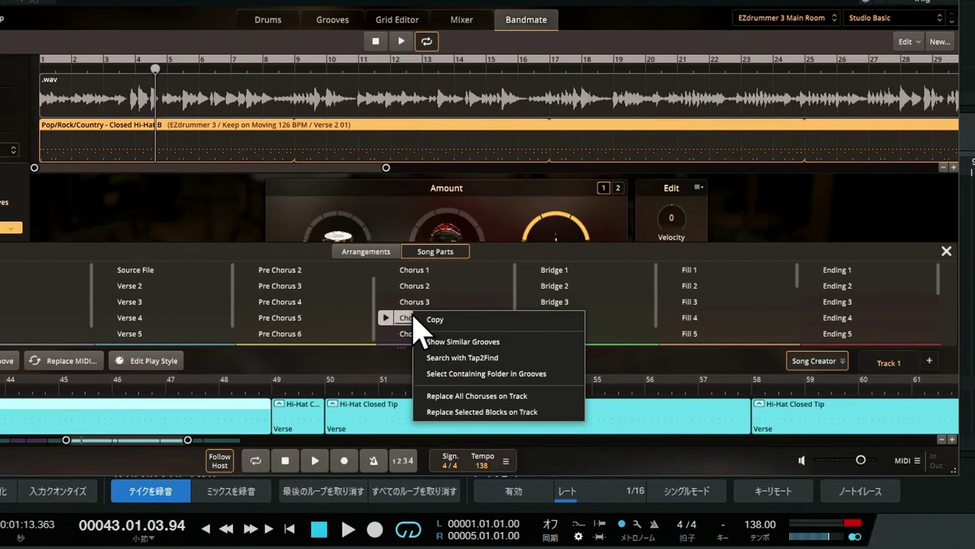
left_click(429, 412)
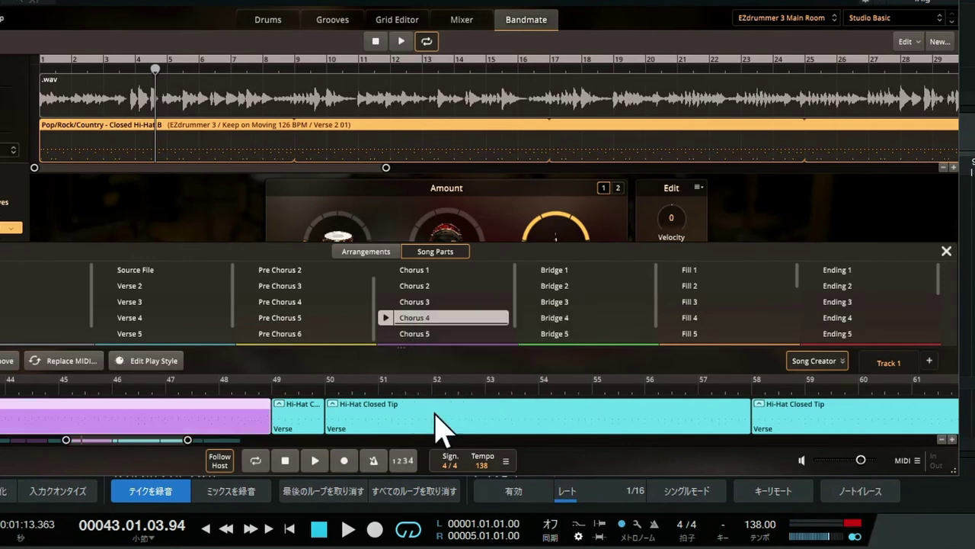
Step: Play the song's closing section and shorten the last Verse groove so that it ends at bar 70
left_click(348, 528)
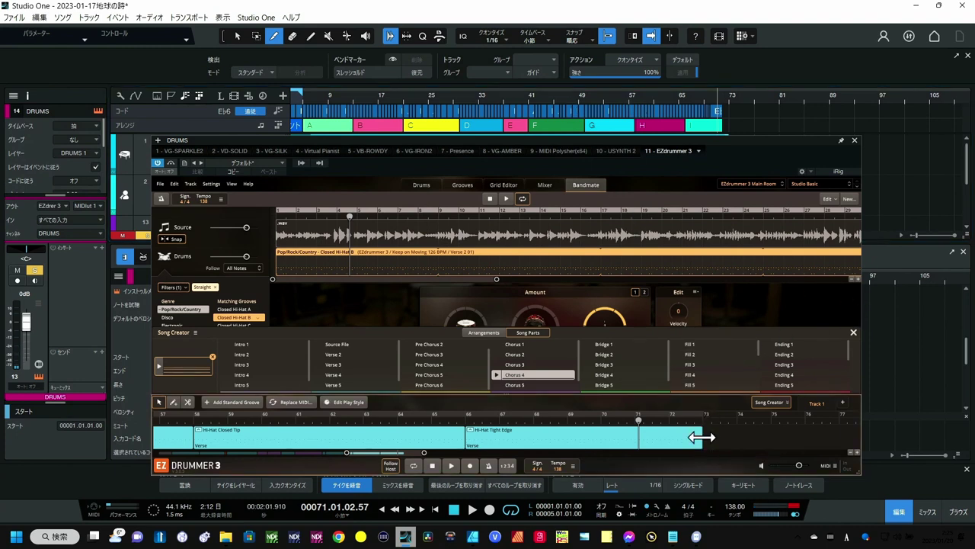
left_click_drag(695, 435, 601, 432)
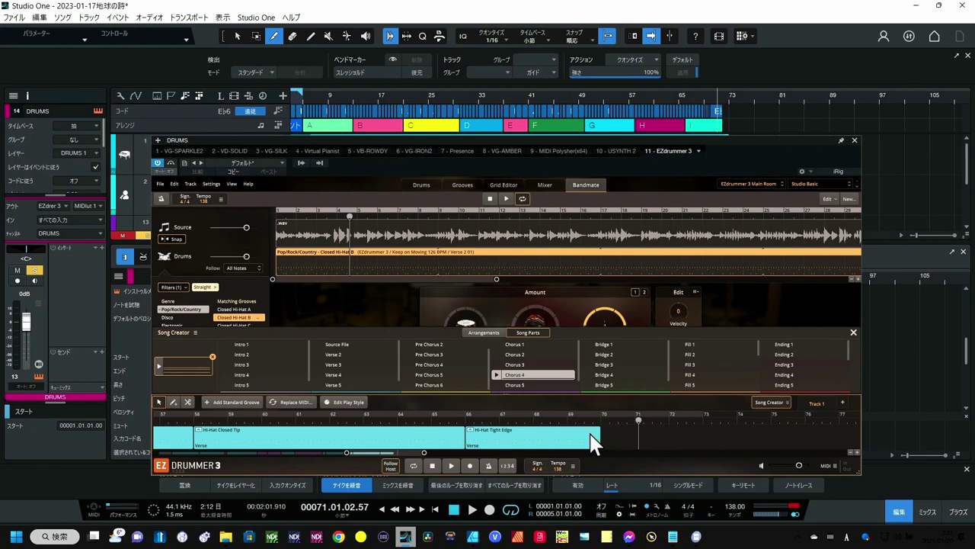
left_click(623, 439)
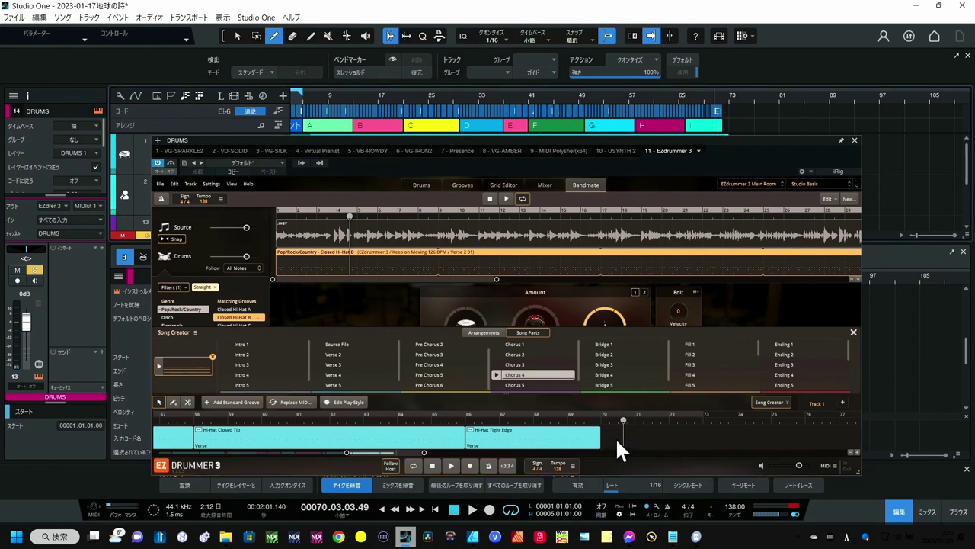
Step: Audition the Ending 1 to Ending 5 suggestions for the close of the song
left_click(768, 341)
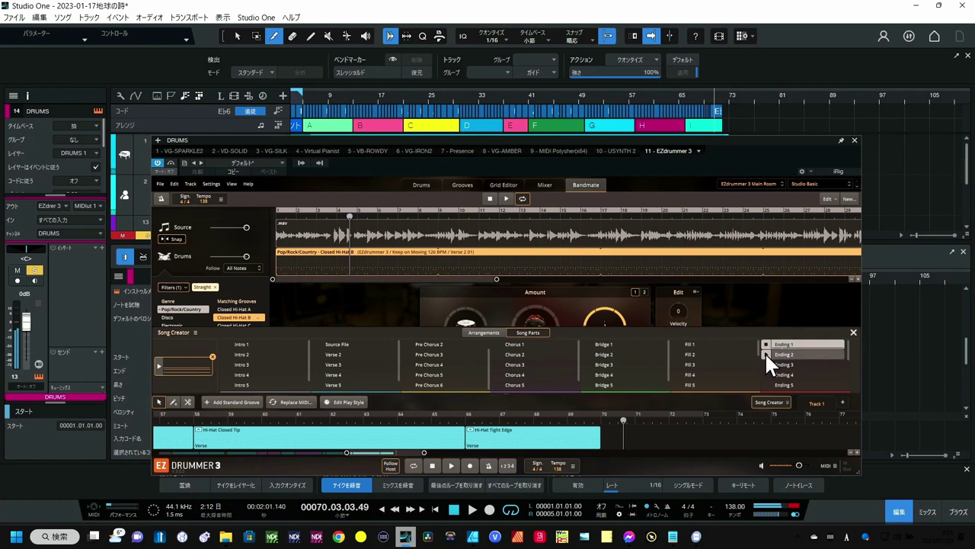
left_click(765, 352)
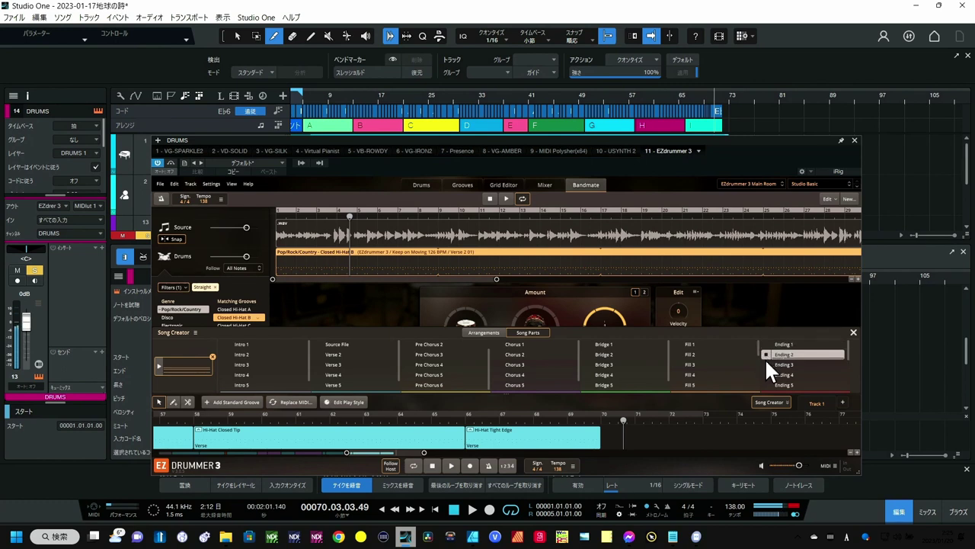
left_click(765, 362)
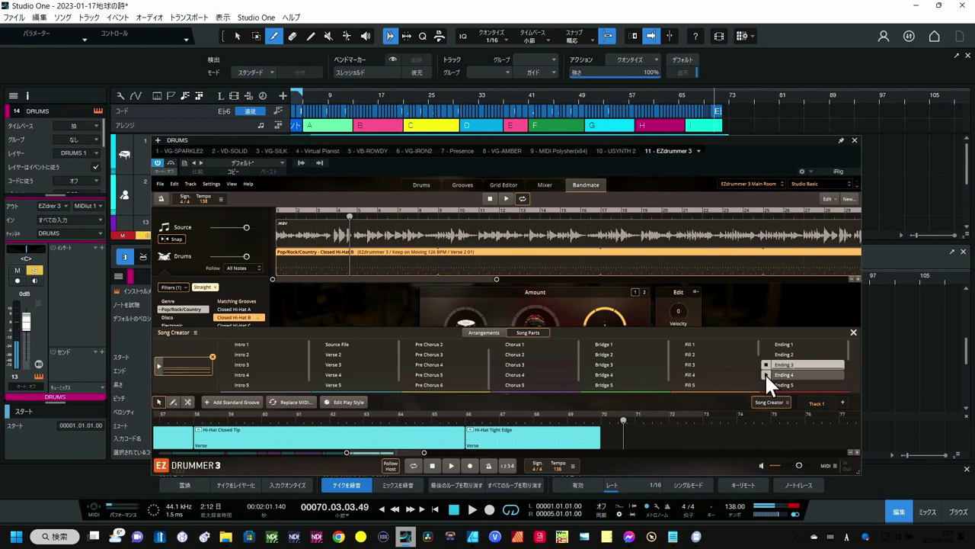
left_click(764, 372)
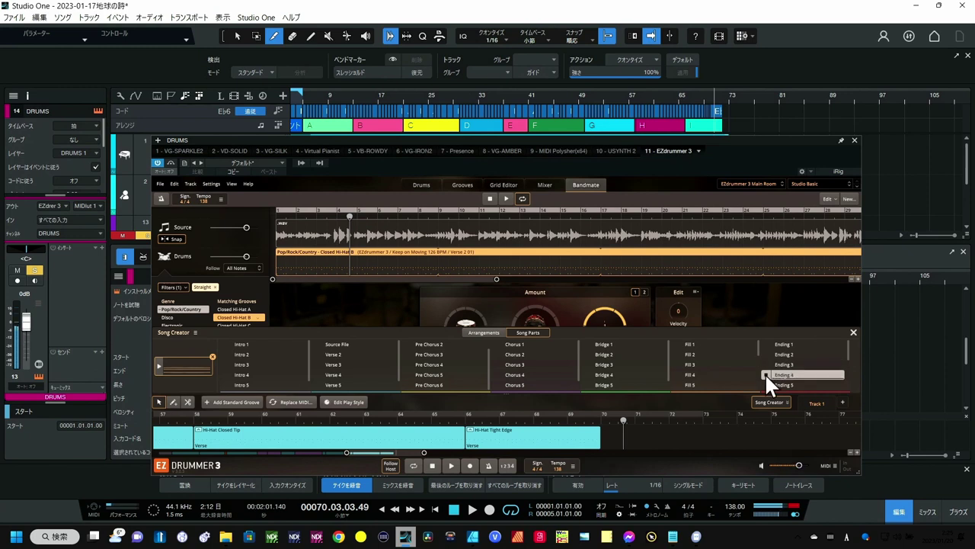
left_click(765, 383)
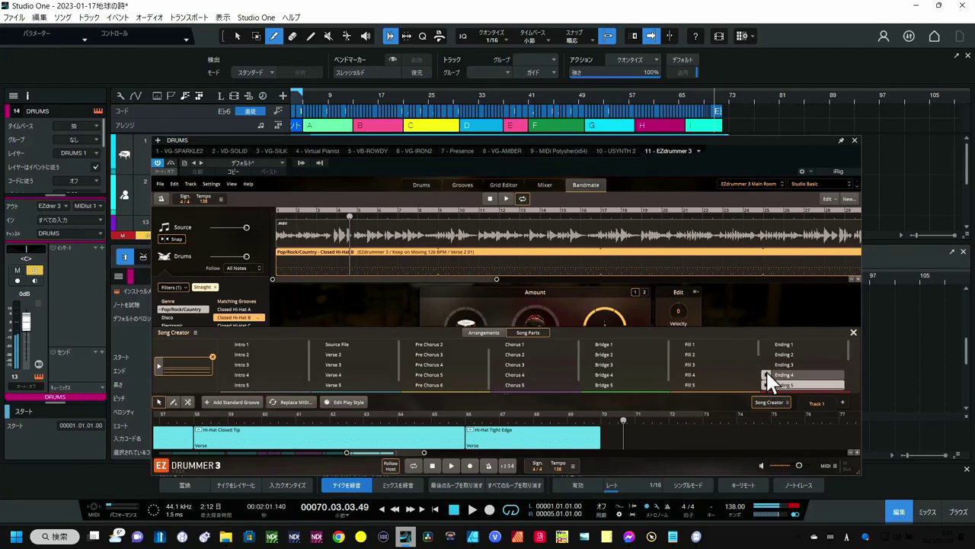
Step: Audition Ending 1 once more and place it on the track at bar 70, directly after the last Verse groove
left_click(766, 344)
left_click(766, 344)
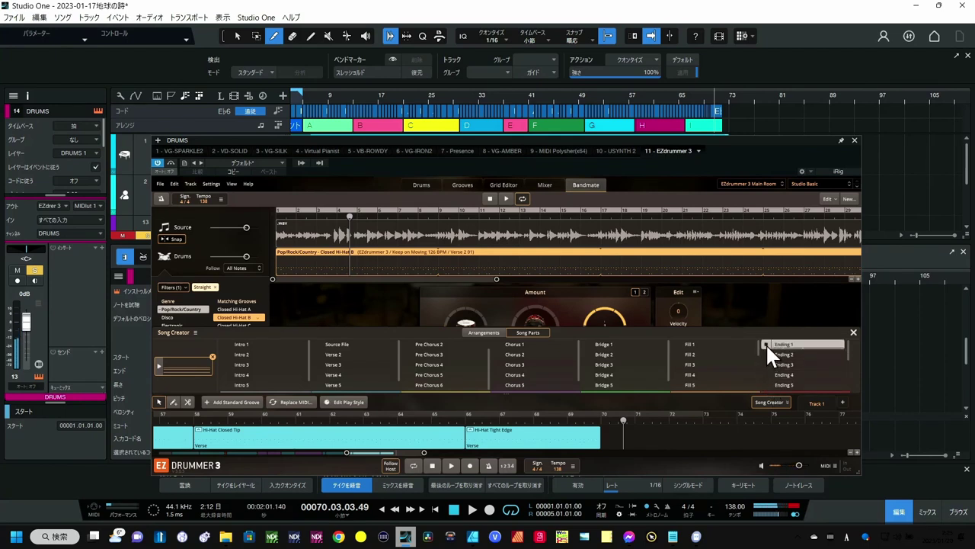
left_click(766, 343)
left_click_drag(785, 344, 602, 431)
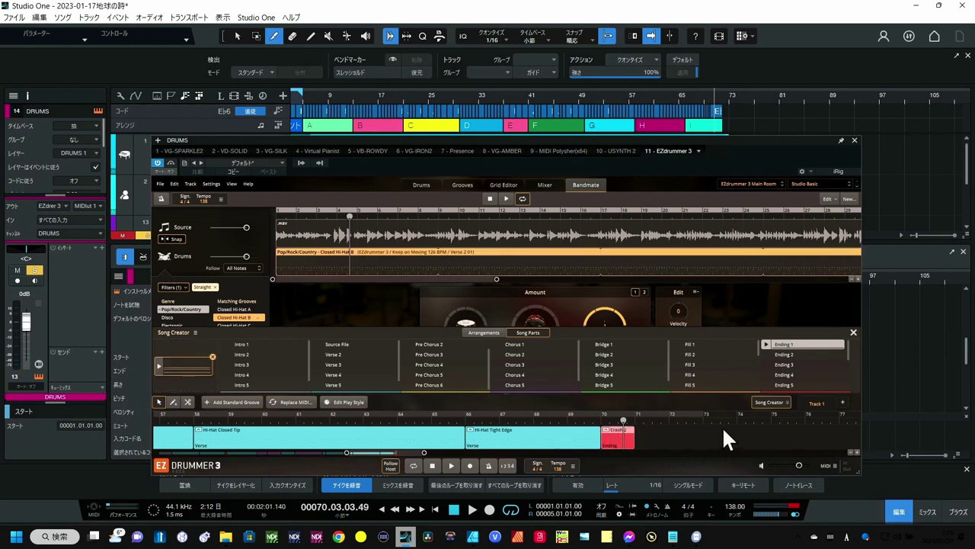
Step: Return the song position to bar 1 and open the Intro groove in Edit Play Style
left_click_drag(372, 449, 183, 453)
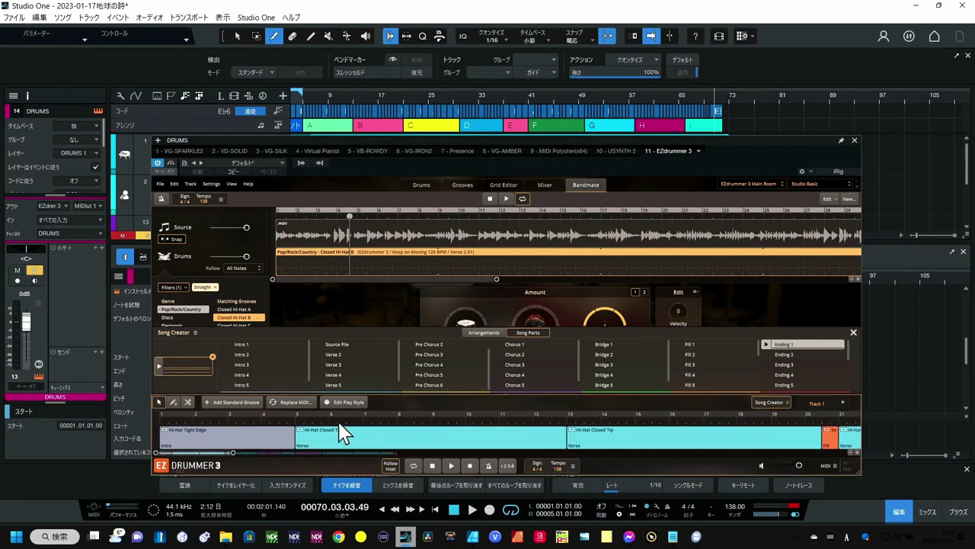
left_click(437, 508)
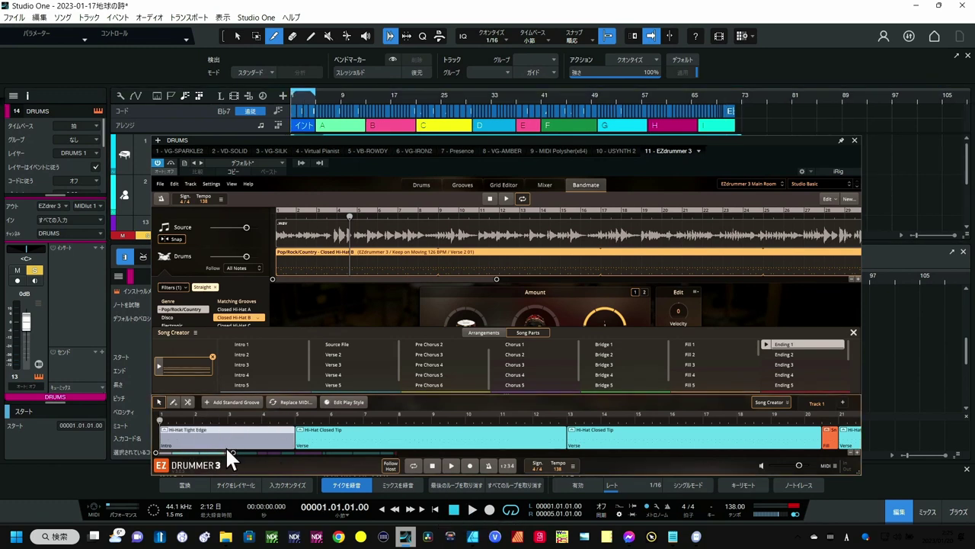
left_click(342, 403)
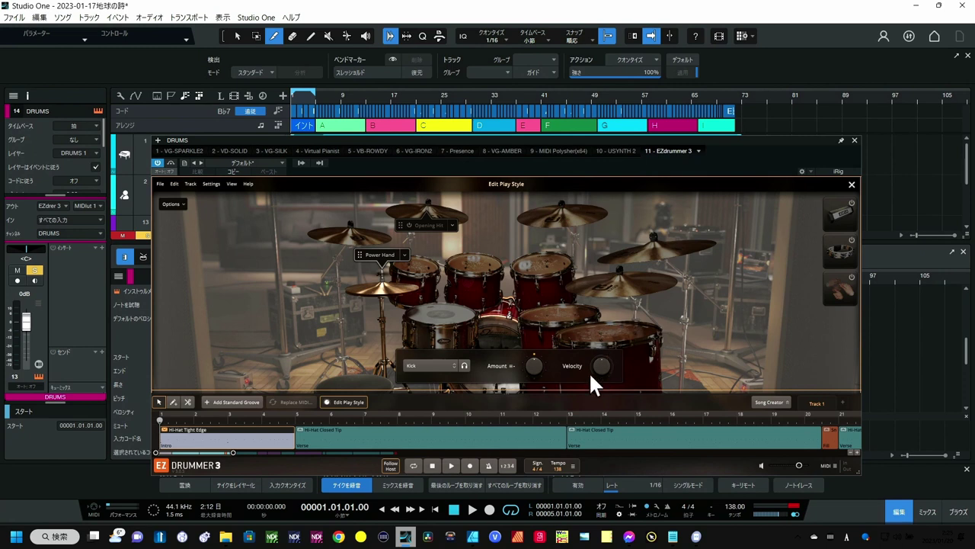
Step: Play the song from the start and raise the Intro groove's hi-hat velocity by 32
left_click(472, 509)
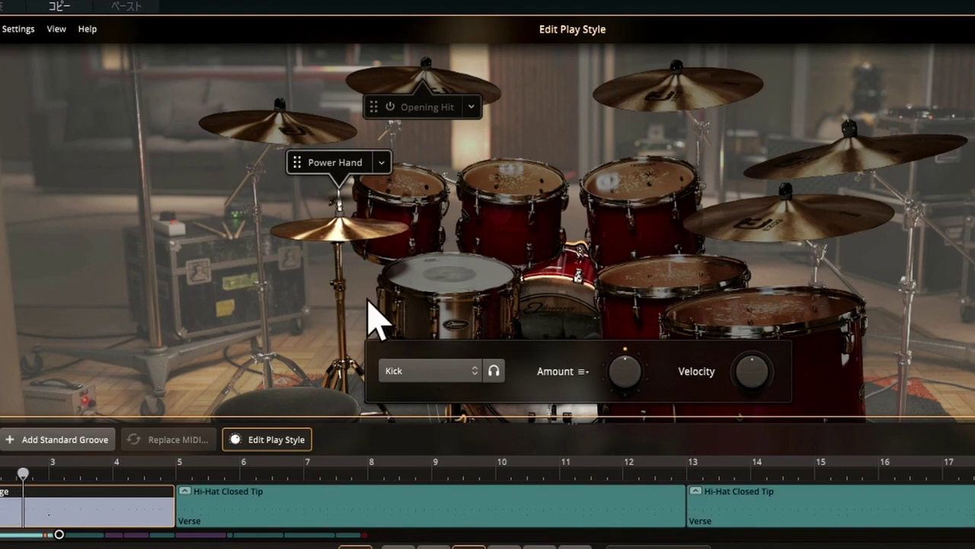
left_click(364, 245)
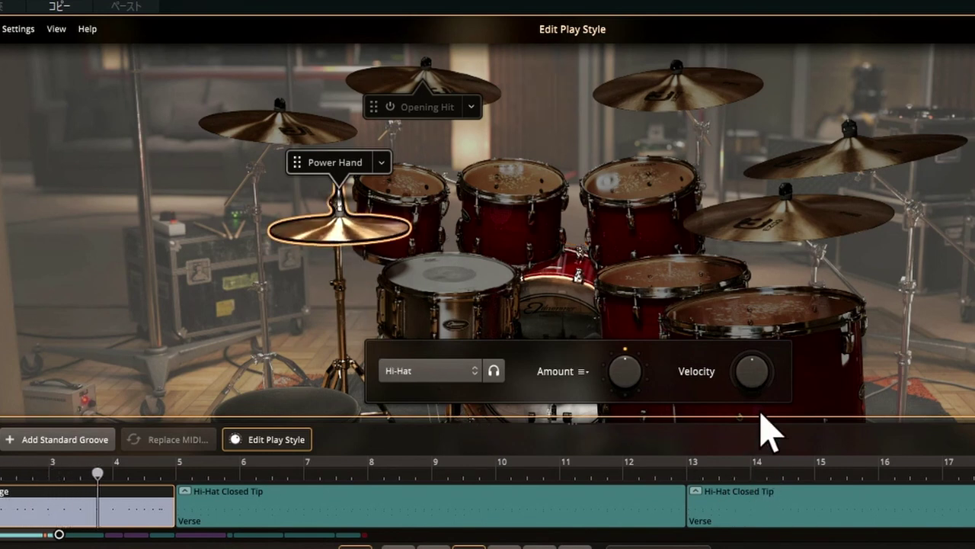
left_click_drag(759, 378, 761, 357)
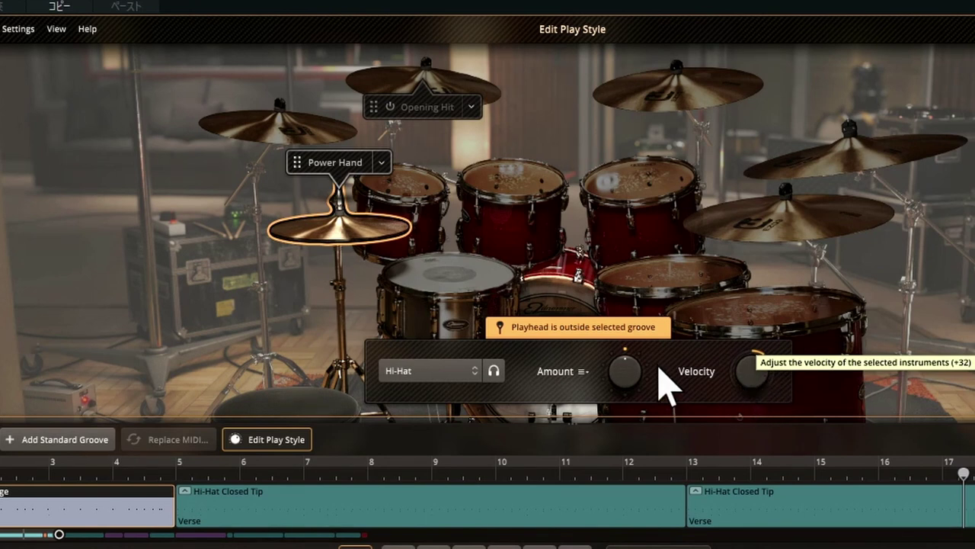
Step: Check the available hi-hat articulations without choosing one, and increase the Intro groove's hi-hat amount
right_click(379, 238)
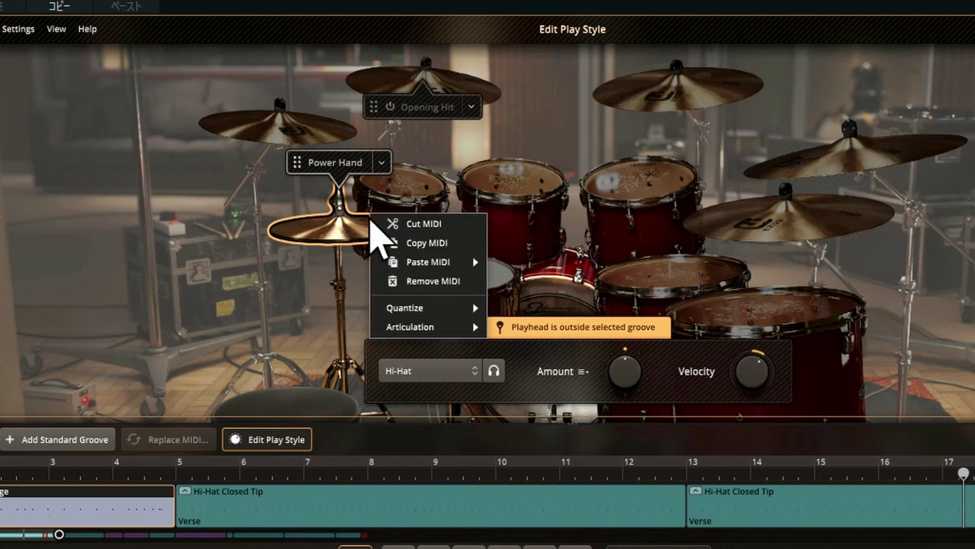
mouse_move(381, 328)
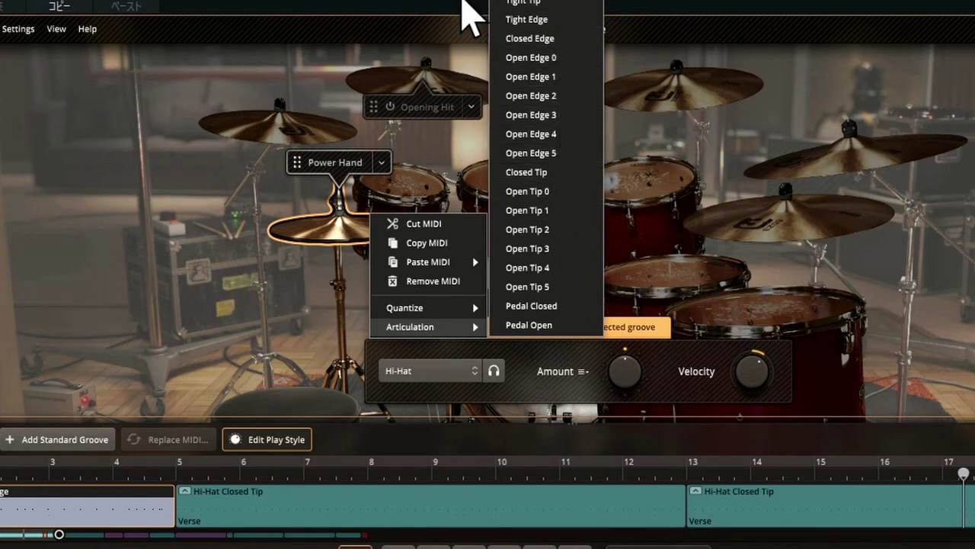
left_click(463, 10)
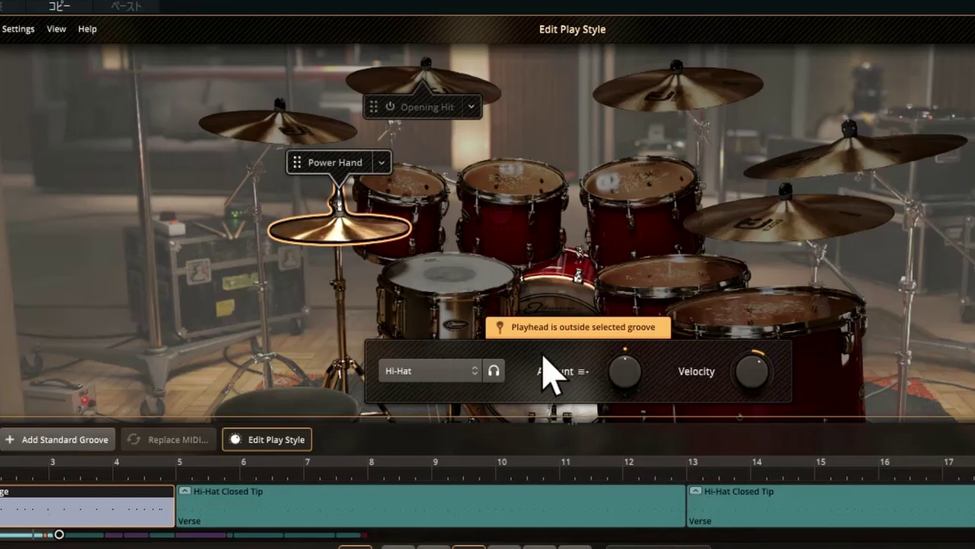
mouse_move(630, 366)
left_click_drag(629, 364, 636, 313)
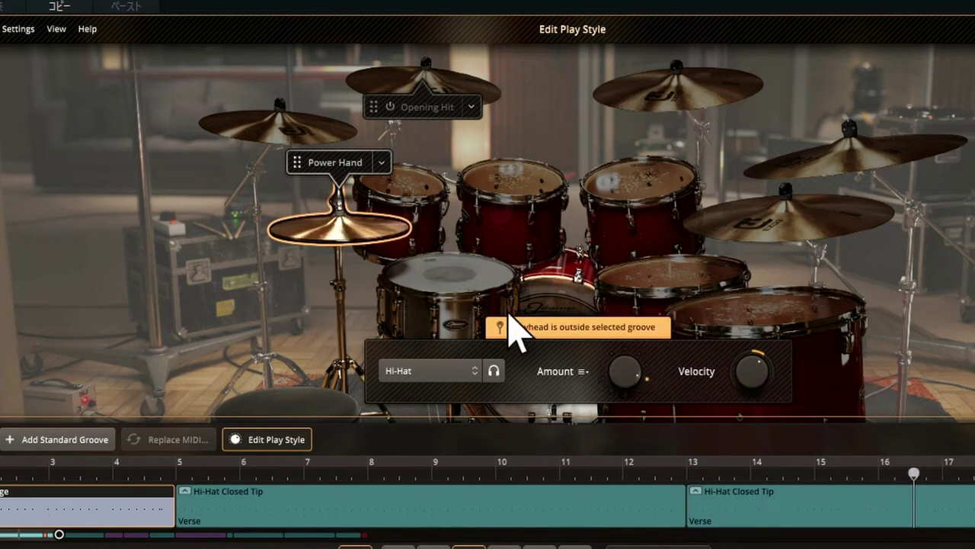
Step: Change the Intro groove's hi-hat articulation to Tight Tip
right_click(385, 226)
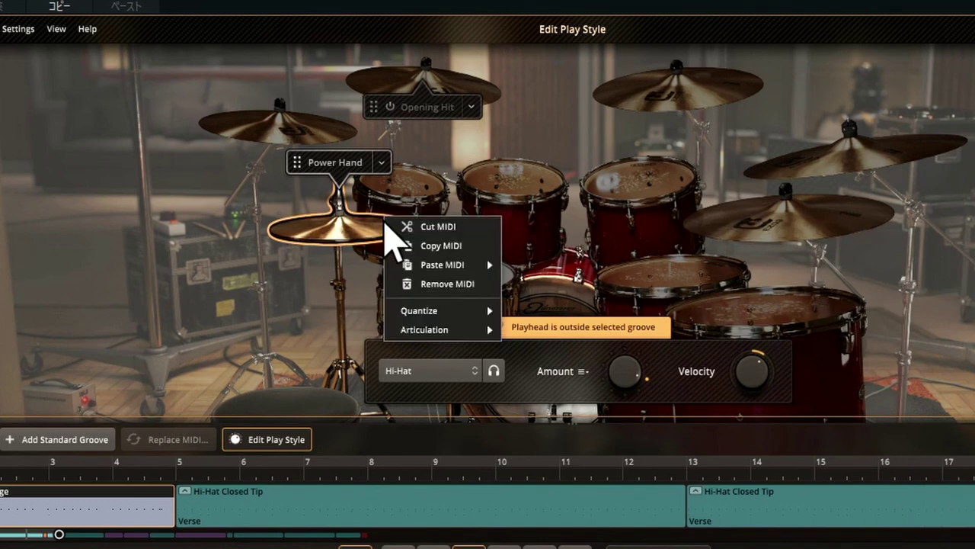
mouse_move(462, 333)
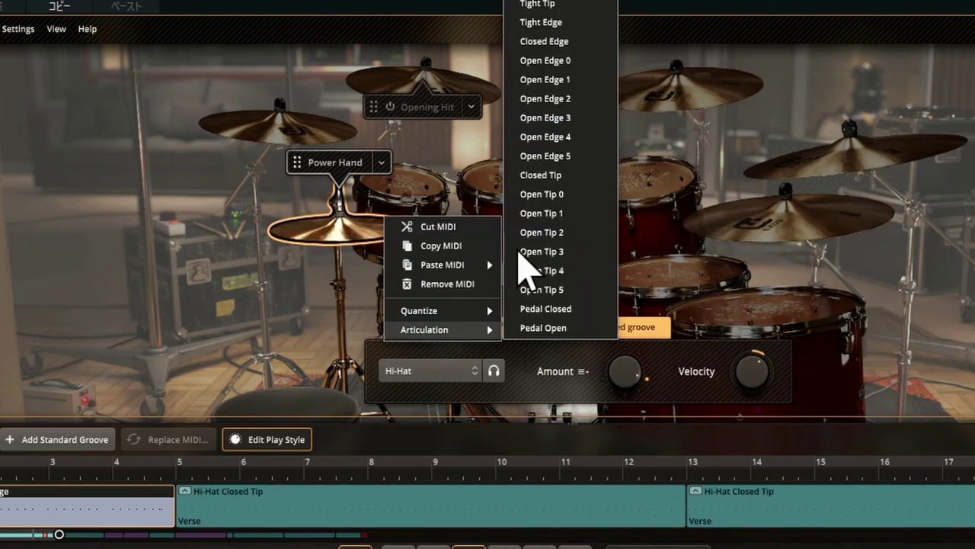
left_click(555, 6)
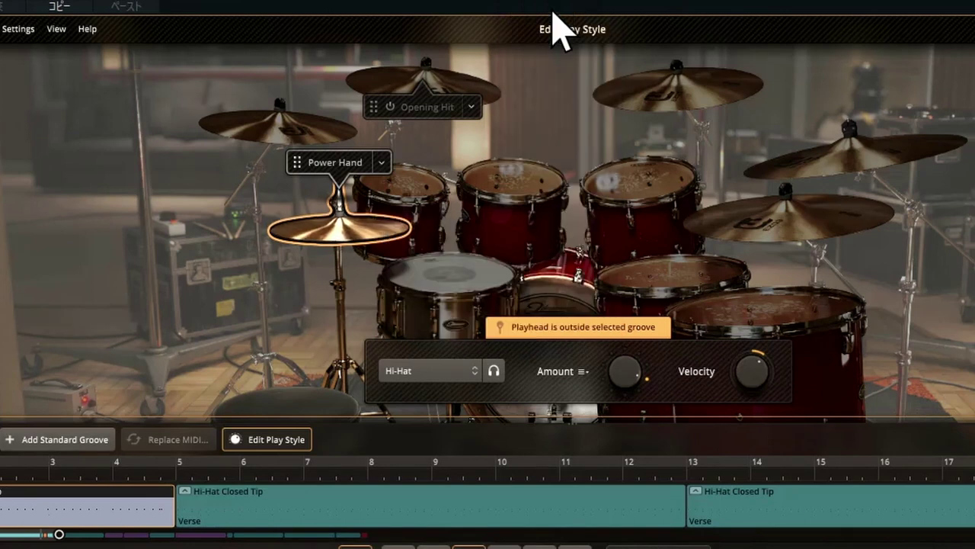
Step: Set the Intro groove's hi-hat articulation to Closed Edge
right_click(375, 227)
mouse_move(431, 333)
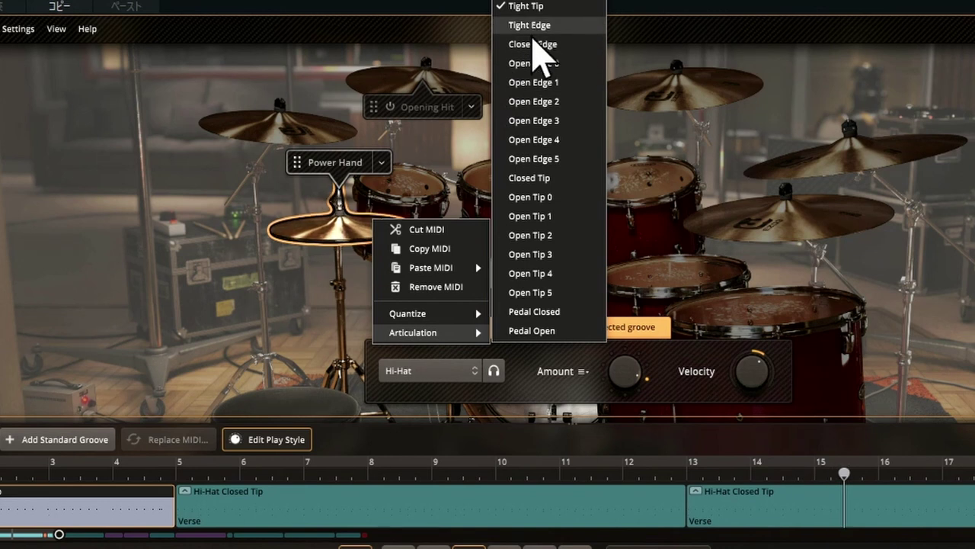
left_click(531, 43)
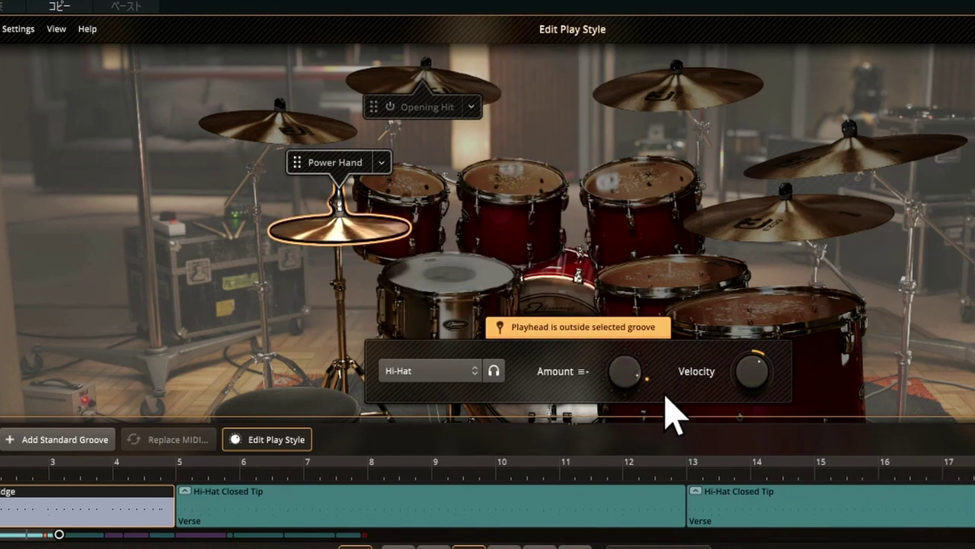
Step: Raise the Intro groove's hi-hat velocity slightly and increase its hi-hat amount a little further
left_click_drag(758, 379, 758, 378)
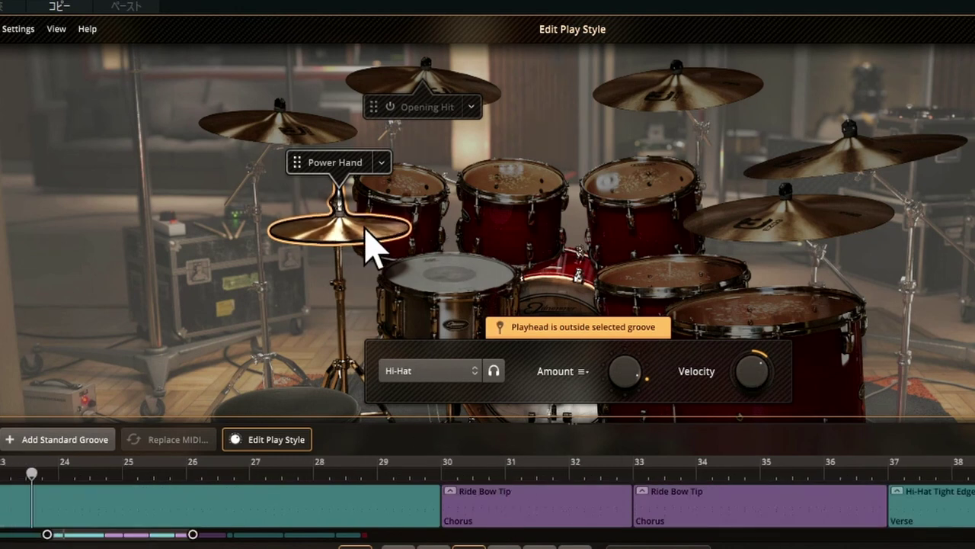
mouse_move(629, 377)
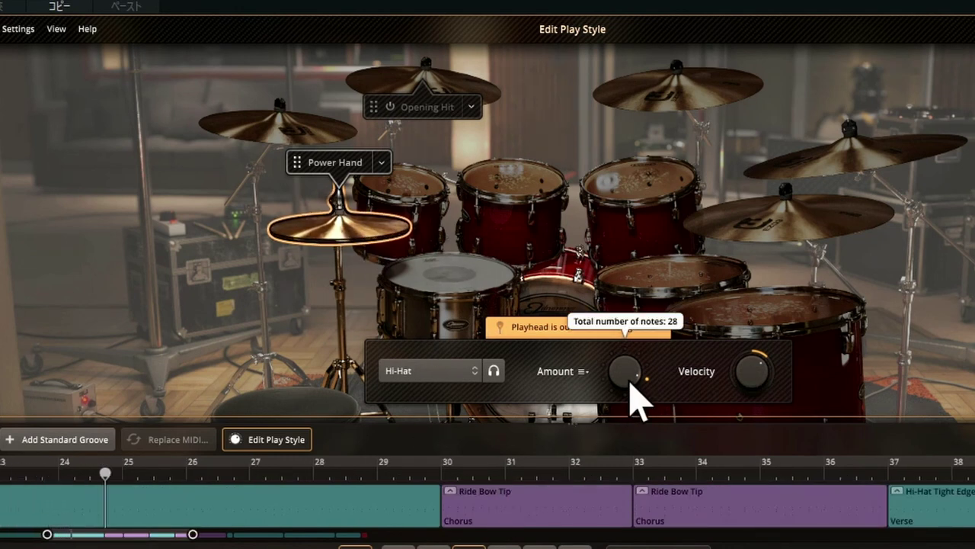
left_click_drag(629, 373, 631, 361)
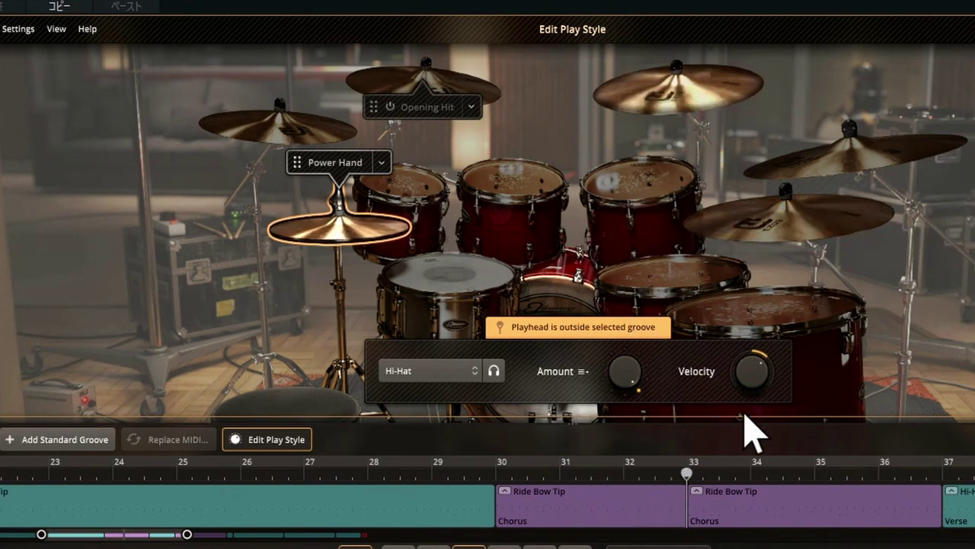
Step: Select the ride cymbal and raise its velocity in the selected groove while listening to the chorus sections
left_click(778, 234)
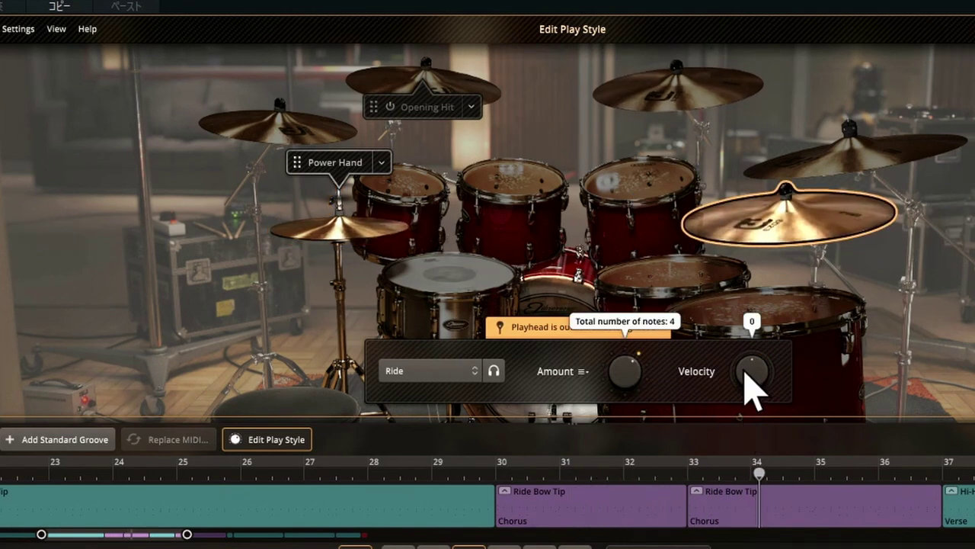
left_click_drag(749, 385, 745, 343)
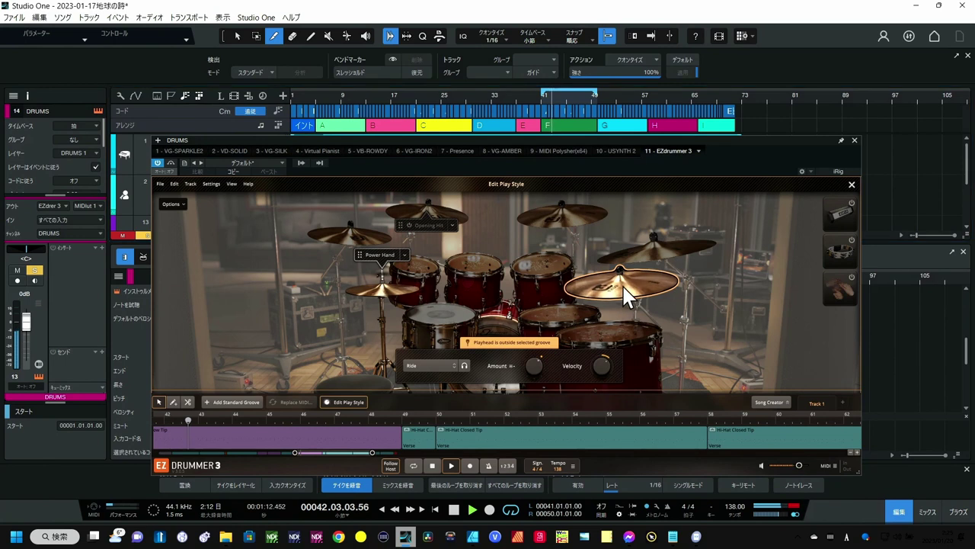
mouse_move(601, 367)
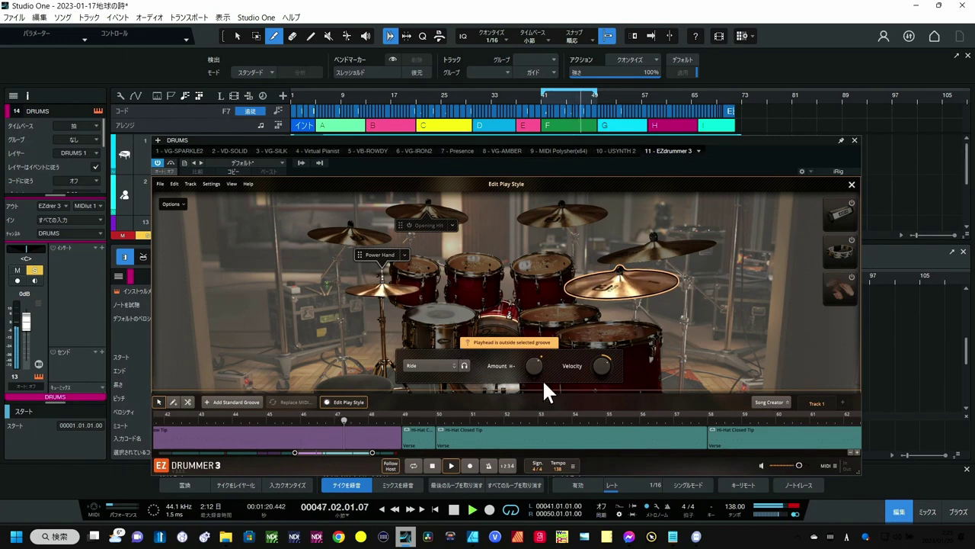
left_click_drag(605, 367, 606, 361)
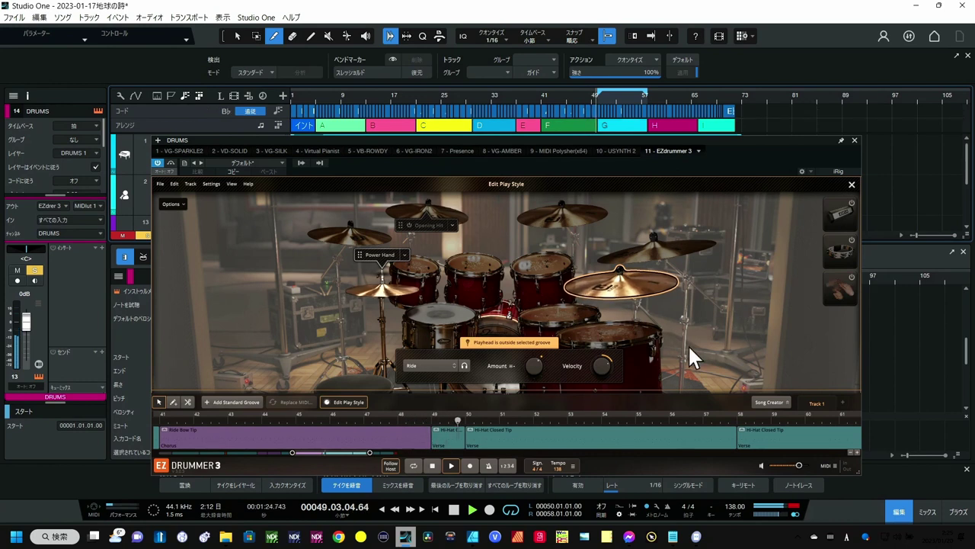
Step: In the Verse groove starting at bar 50, increase the hi-hat amount and adjust the hi-hat velocity
left_click(621, 435)
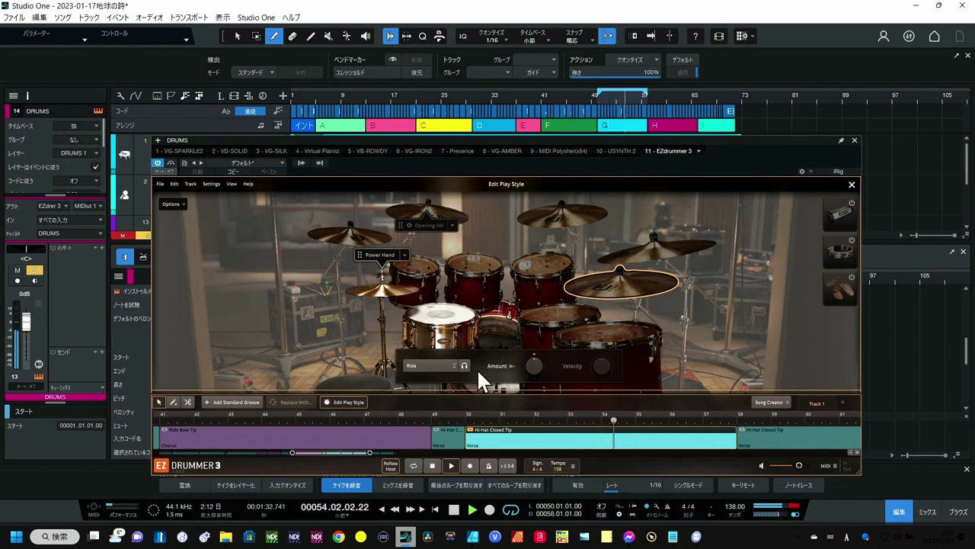
left_click(393, 286)
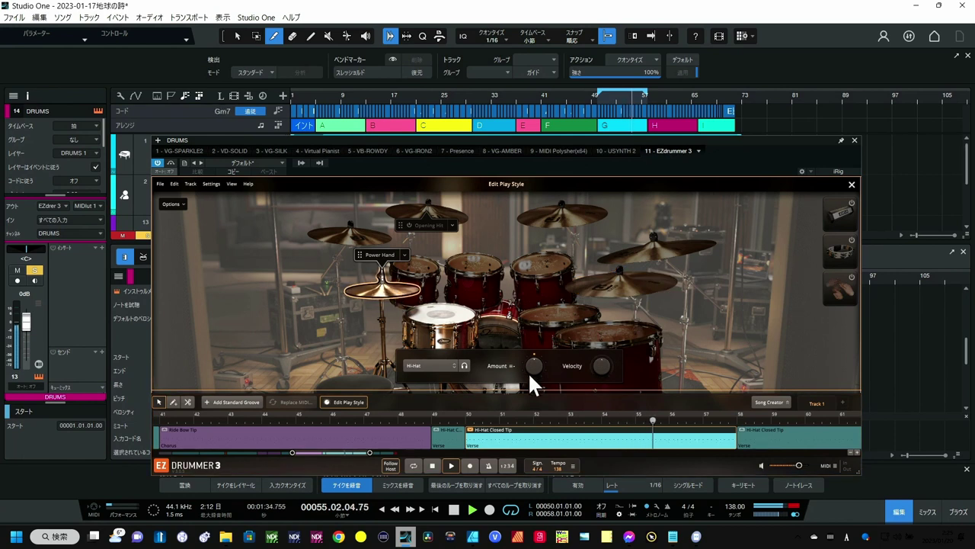
left_click_drag(535, 367, 537, 356)
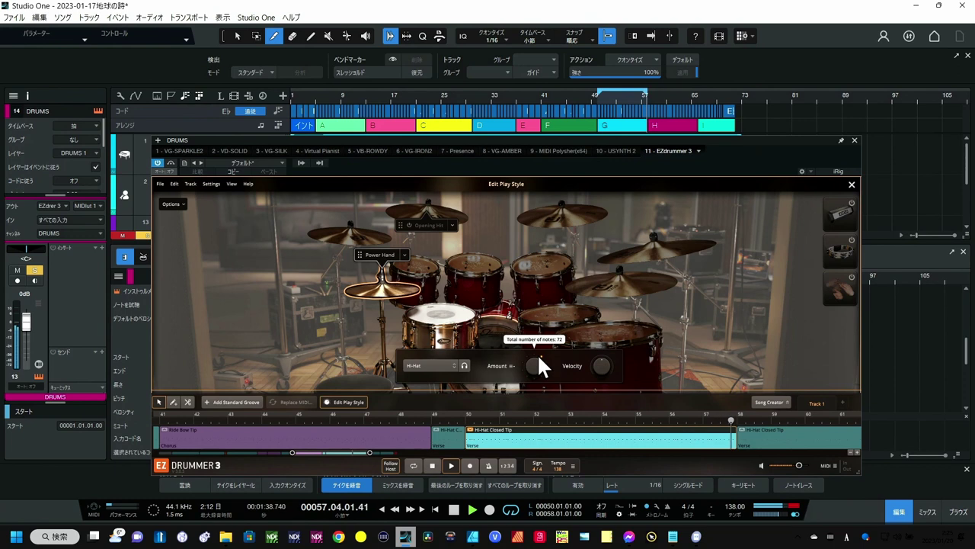
left_click_drag(537, 352, 542, 337)
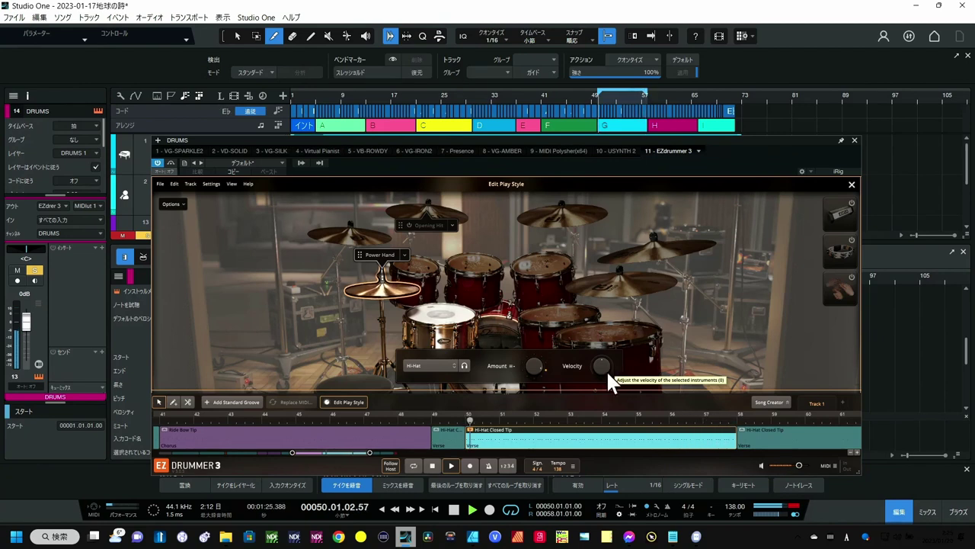
left_click_drag(605, 367, 604, 358)
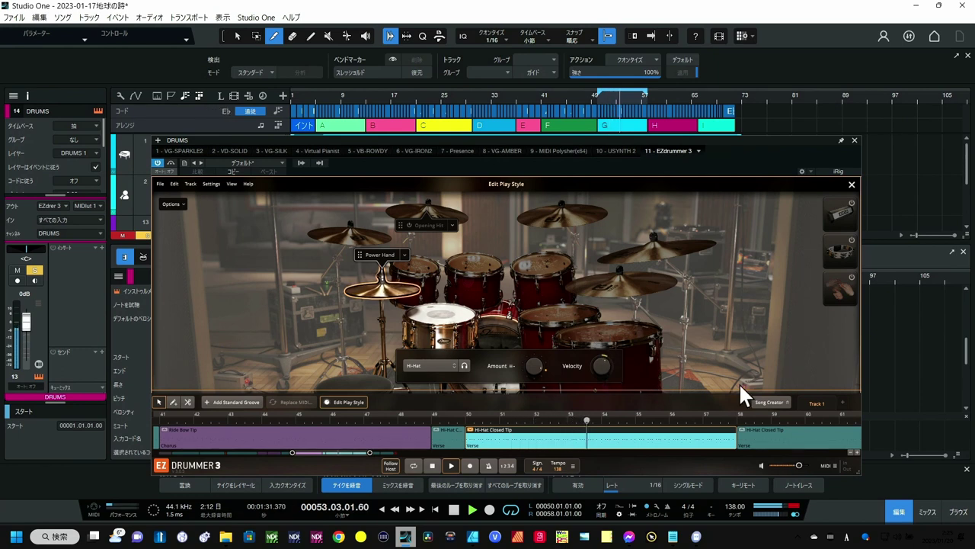
left_click_drag(599, 369, 598, 364)
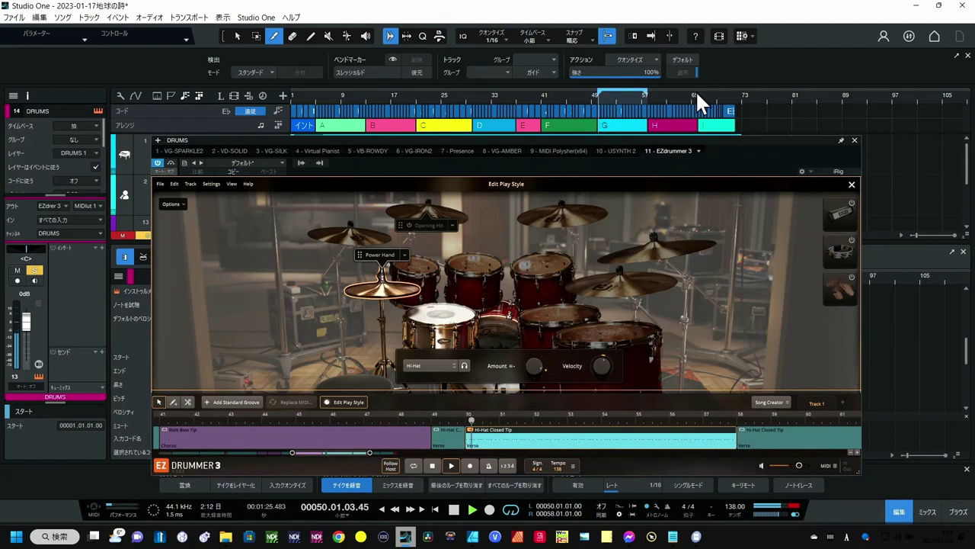
Step: Set the Studio One loop range to bars 58 to 66 and play section H from bar 58
left_click_drag(696, 91, 685, 92)
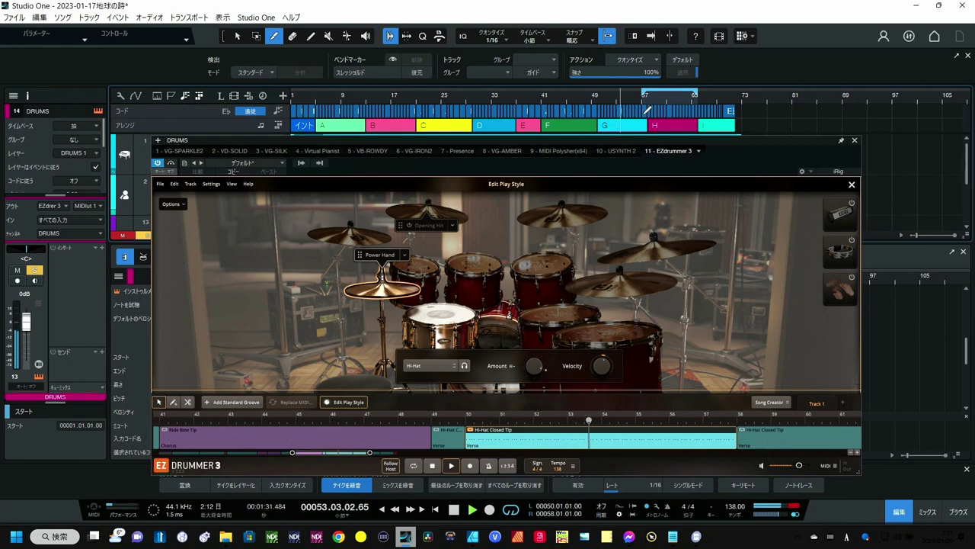
left_click_drag(644, 114, 648, 114)
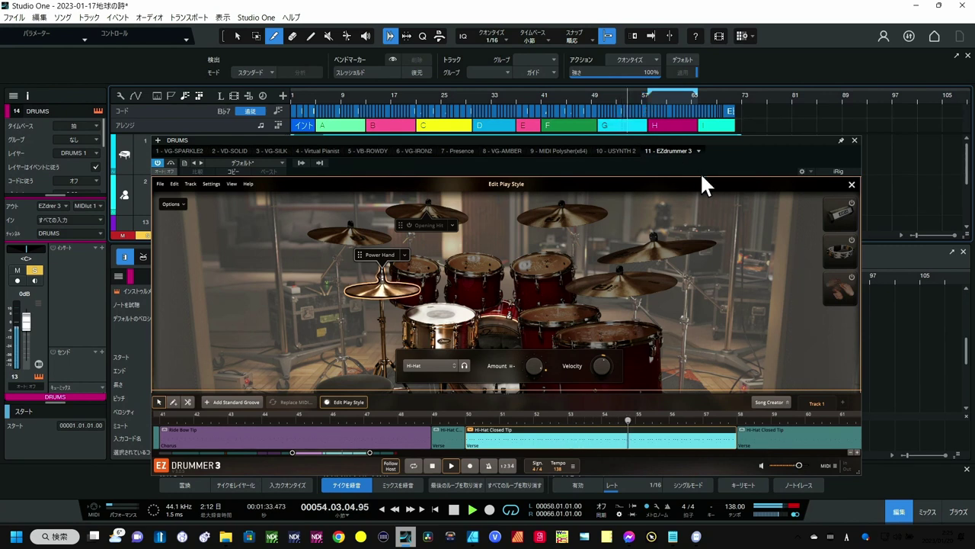
left_click(587, 92)
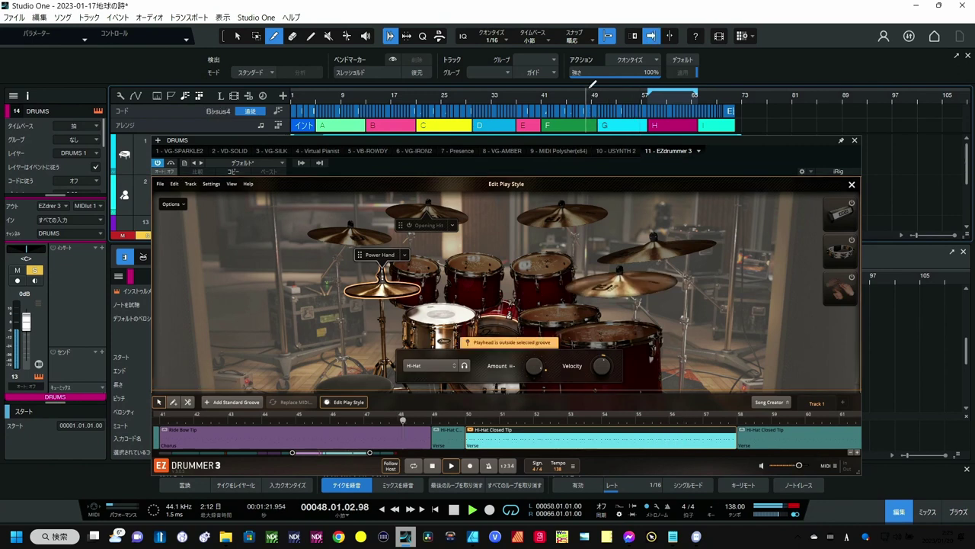
left_click_drag(588, 97, 526, 123)
left_click(710, 98)
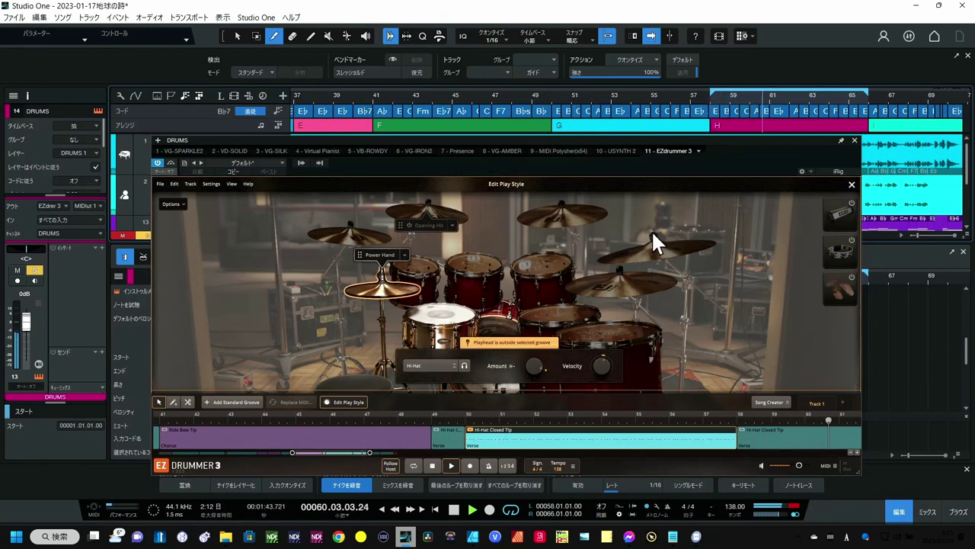
Step: Move the Power Hand of the Verse groove at bar 50 from the hi-hat to the ride and play that groove
left_click(376, 255)
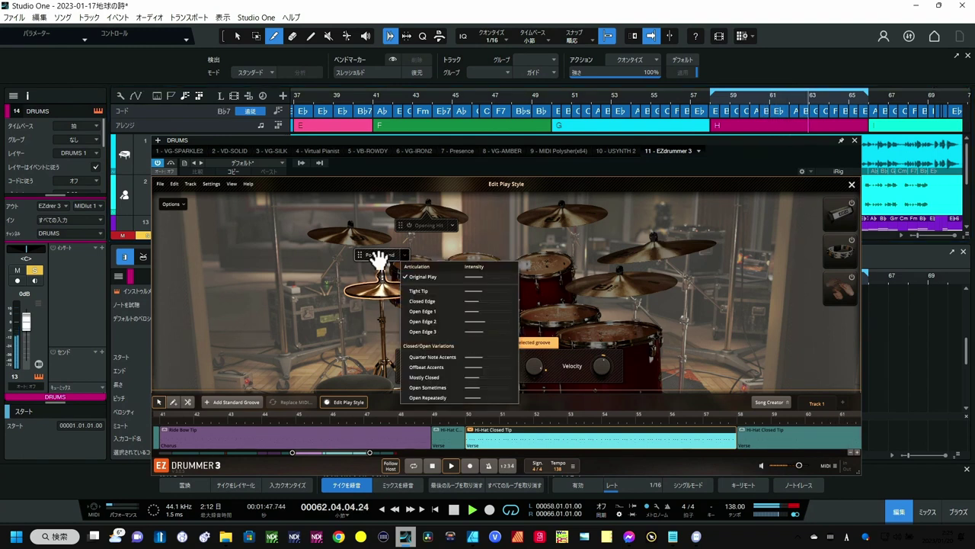
left_click(583, 279)
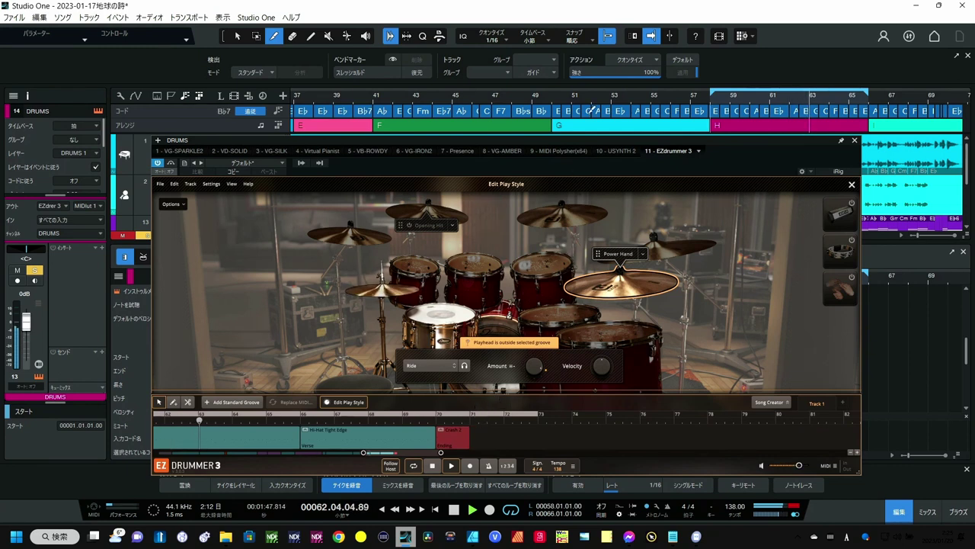
left_click(549, 97)
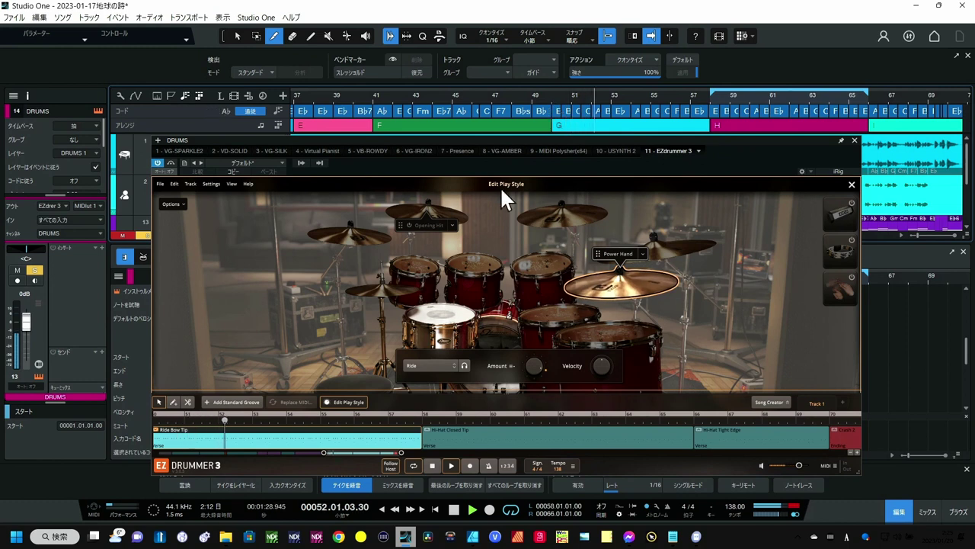
Step: Move the Power Hand of the Verse groove at bar 58 from the hi-hat to the ride and raise the ride velocity
left_click(507, 441)
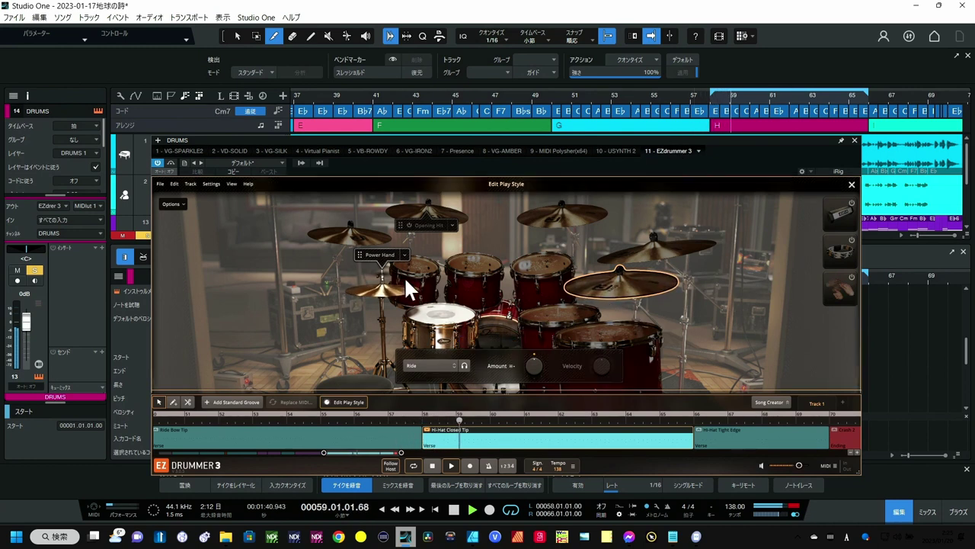
left_click_drag(397, 260, 625, 297)
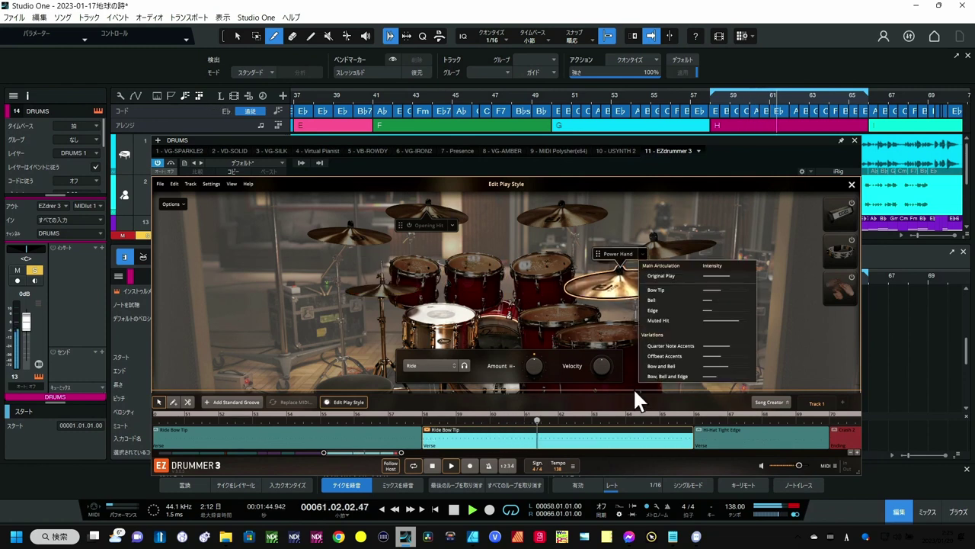
left_click(756, 191)
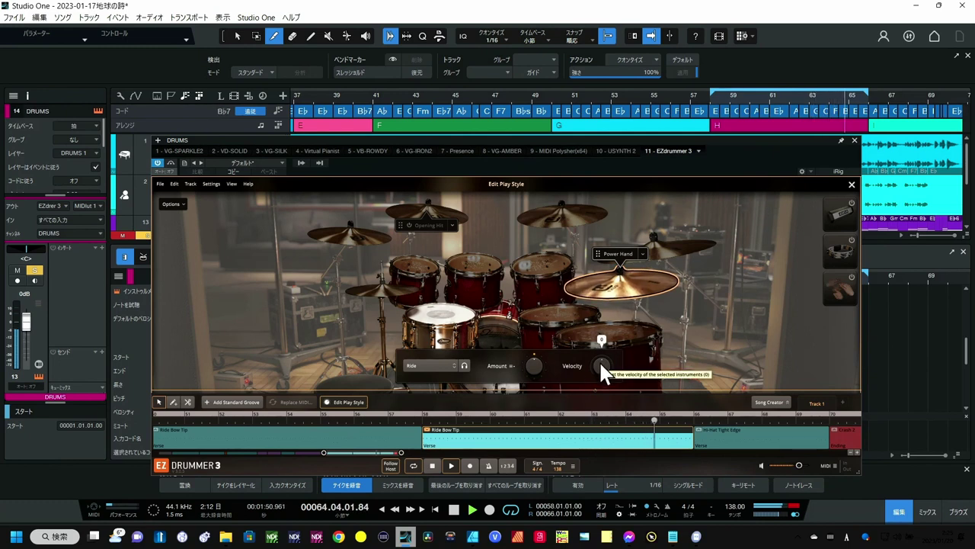
left_click_drag(601, 362, 601, 354)
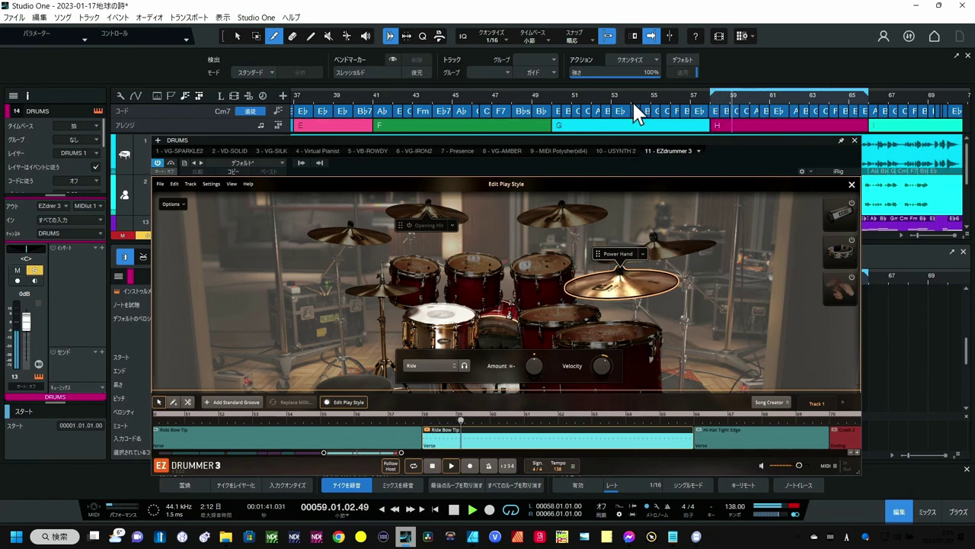
Step: Set the Studio One loop range to section I, bars 66 to 72, and play that section
left_click_drag(631, 97, 532, 92)
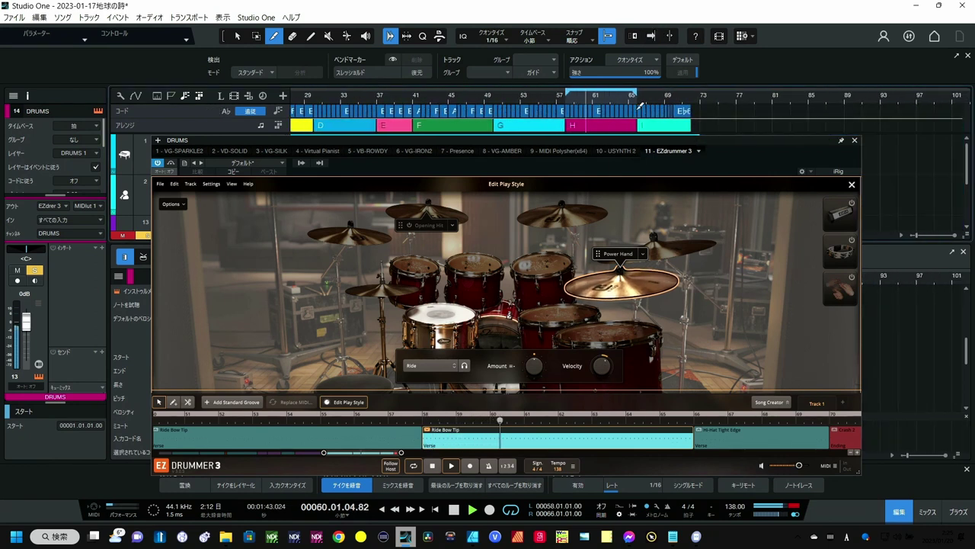
left_click_drag(692, 102, 679, 120)
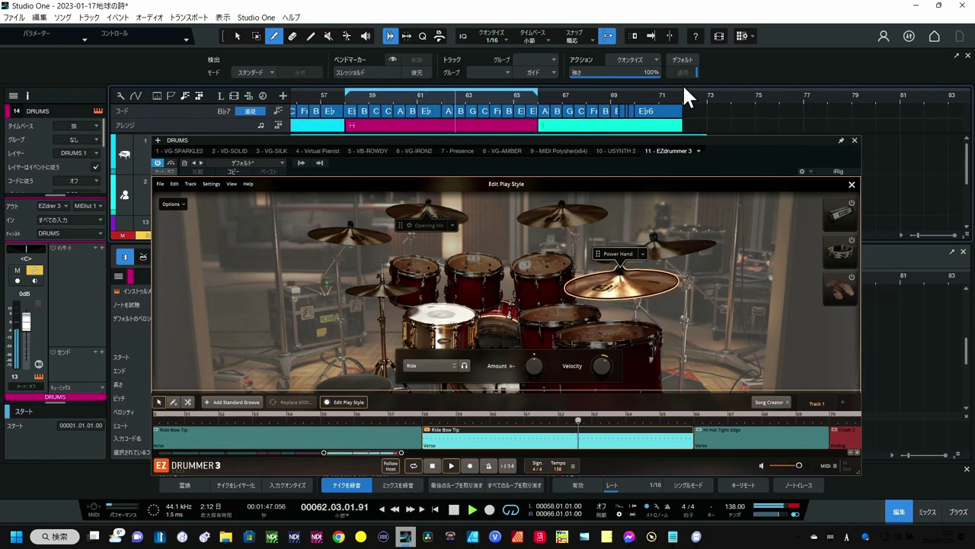
left_click_drag(682, 92, 543, 139)
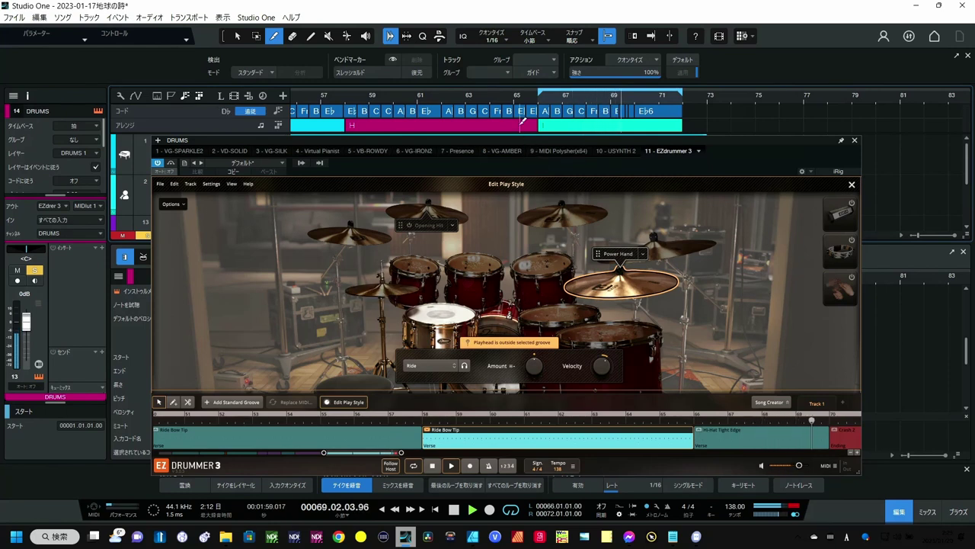
left_click(497, 91)
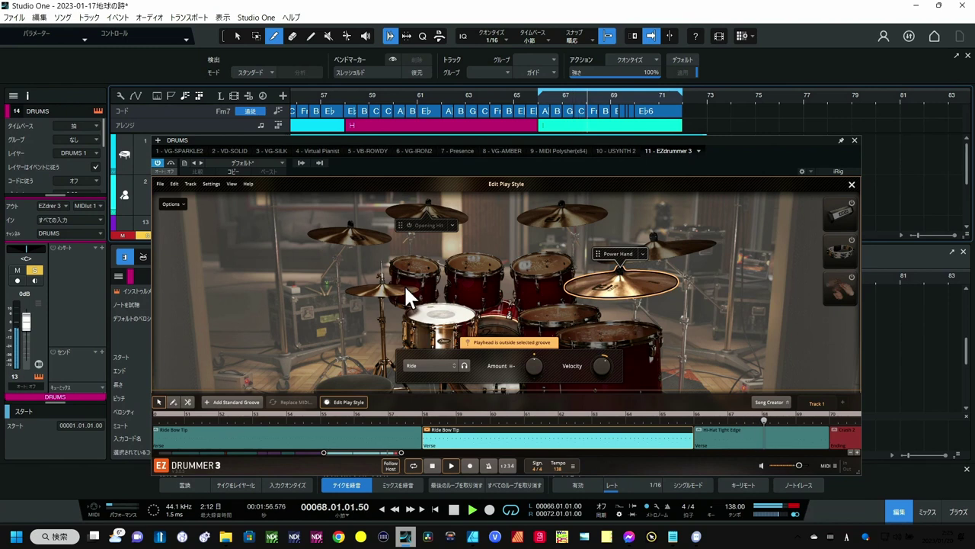
Step: Move the Power Hand of the Verse groove at bar 66 from the hi-hat to the ride and raise the ride velocity
left_click(521, 95)
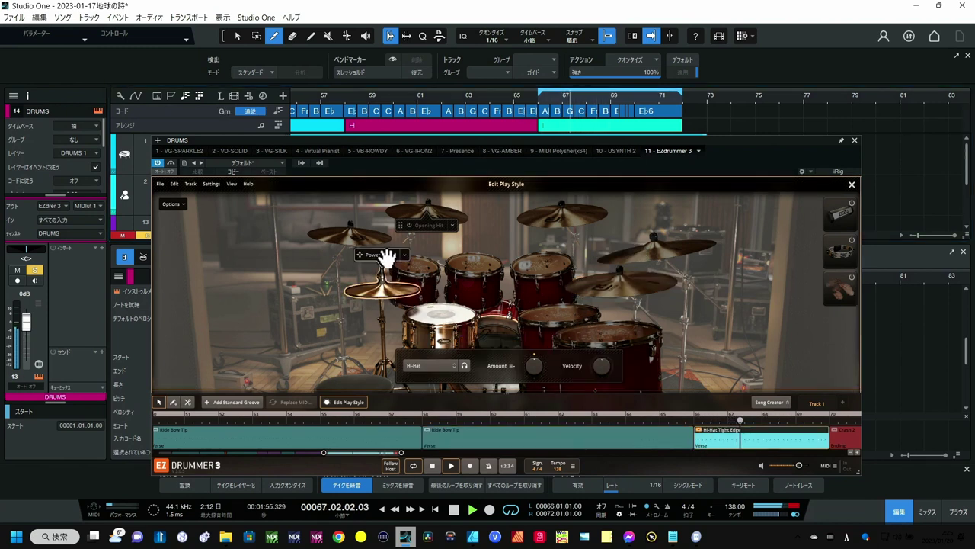
left_click_drag(612, 286, 614, 284)
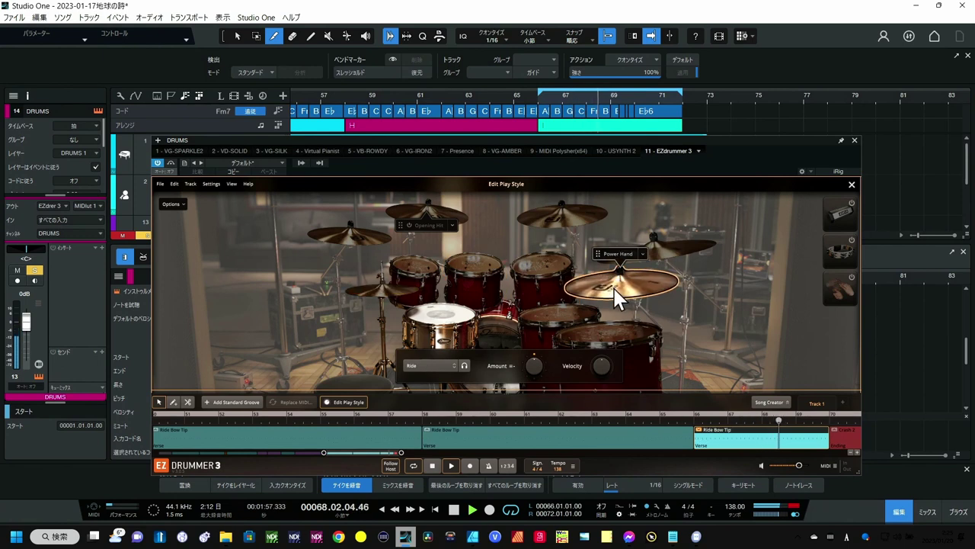
left_click_drag(602, 365, 603, 355)
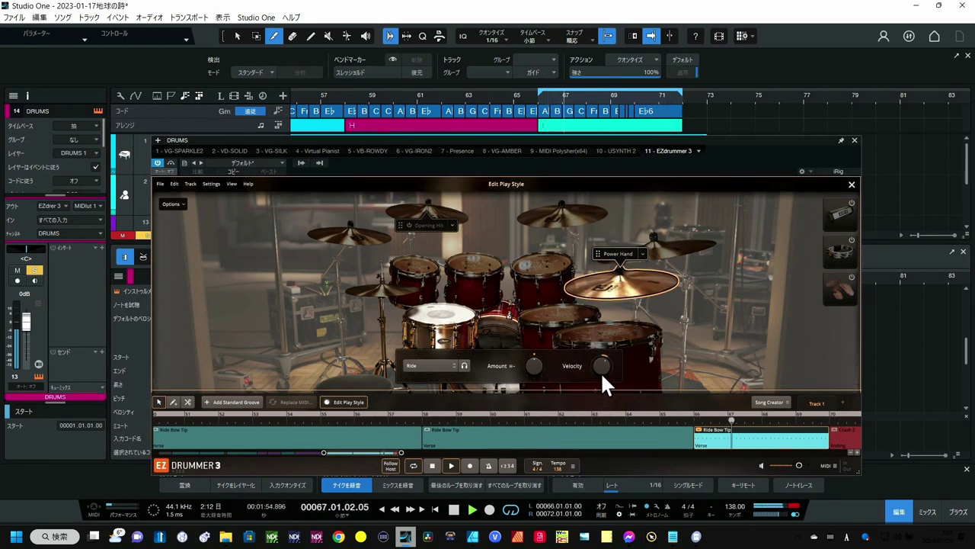
Step: Select the snare in the Verse groove at bar 66, raise its amount to 16, and stop playback
left_click(453, 327)
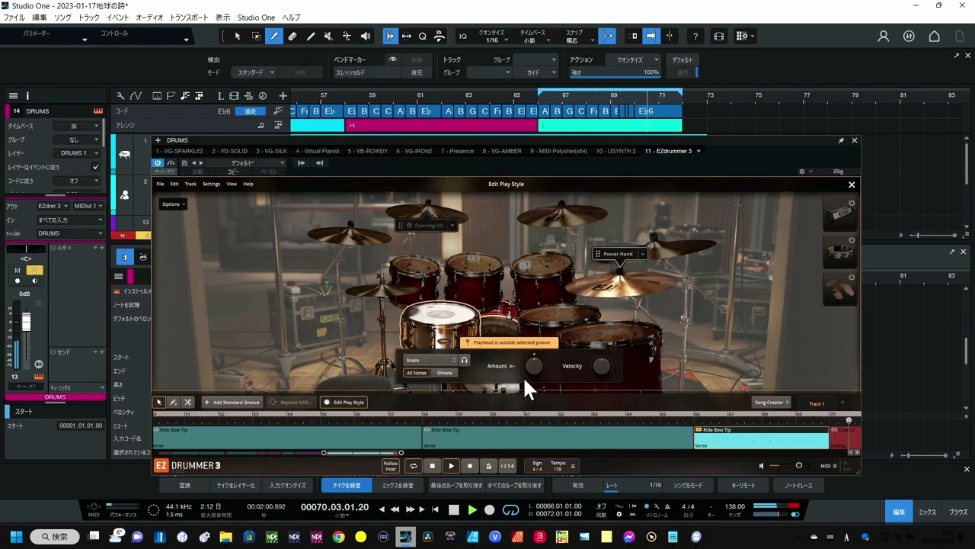
mouse_move(531, 364)
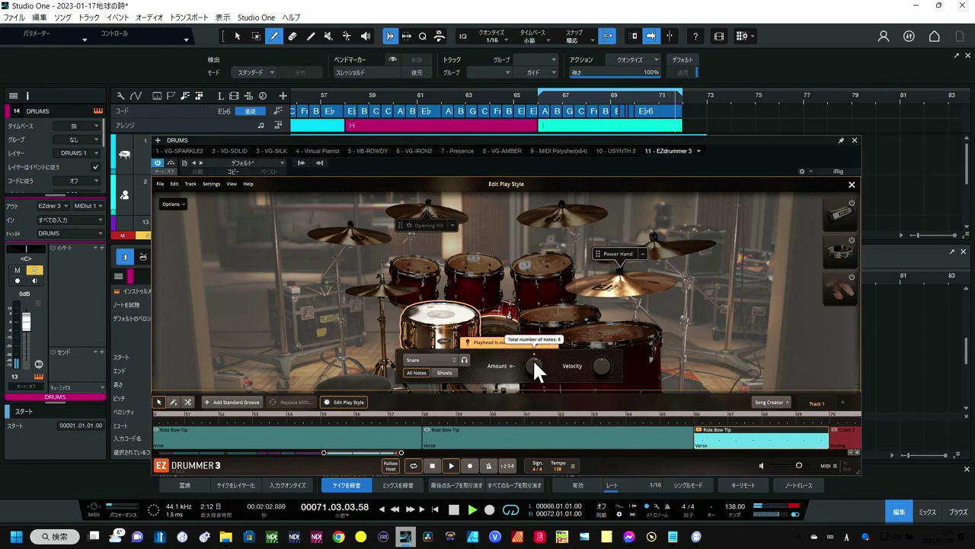
left_click_drag(534, 360, 537, 348)
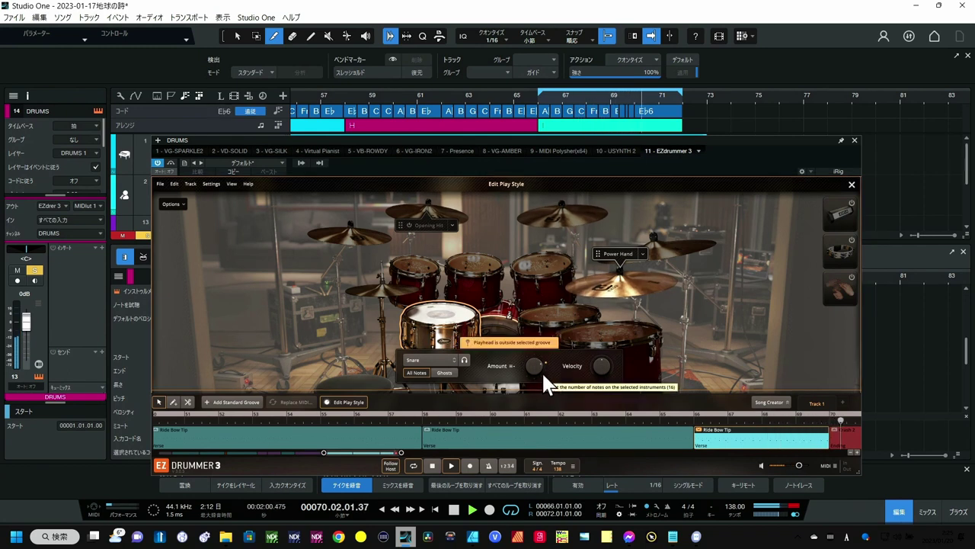
key("space")
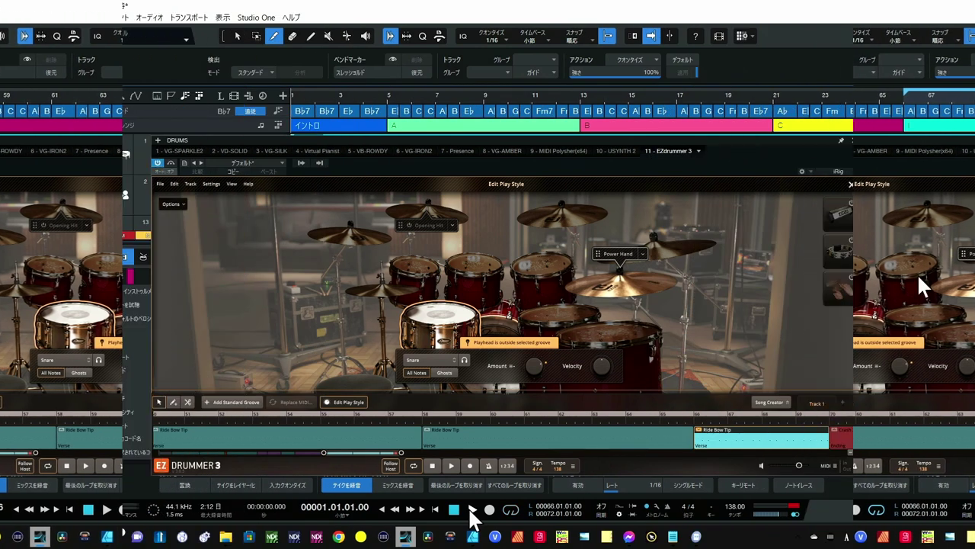
Step: Select the Intro groove at bar 1 and play it from the start of the song
left_click(471, 509)
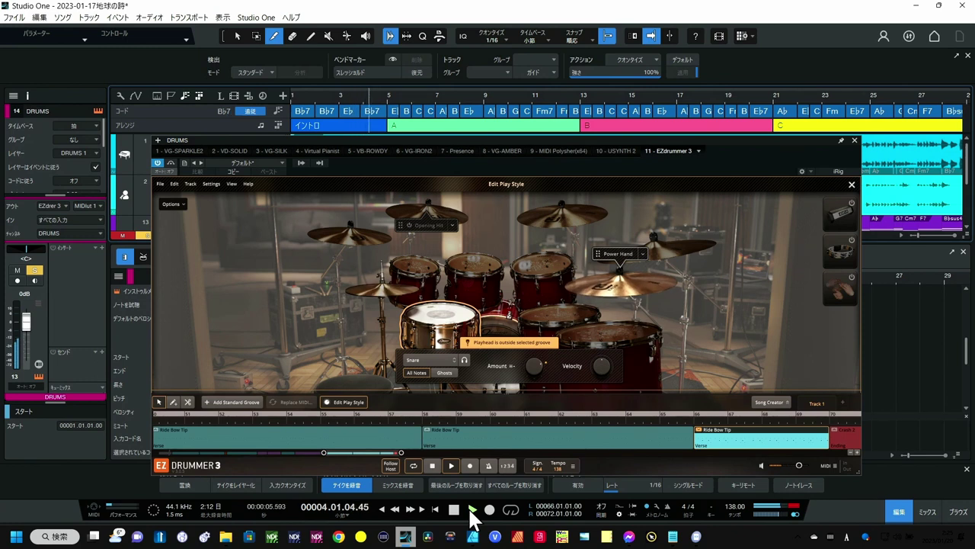
key("space")
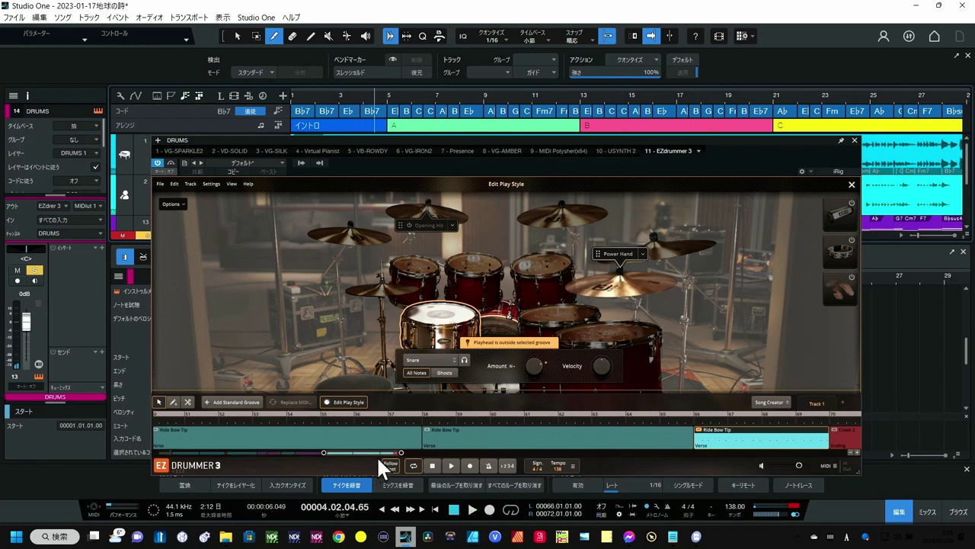
left_click_drag(373, 455, 196, 451)
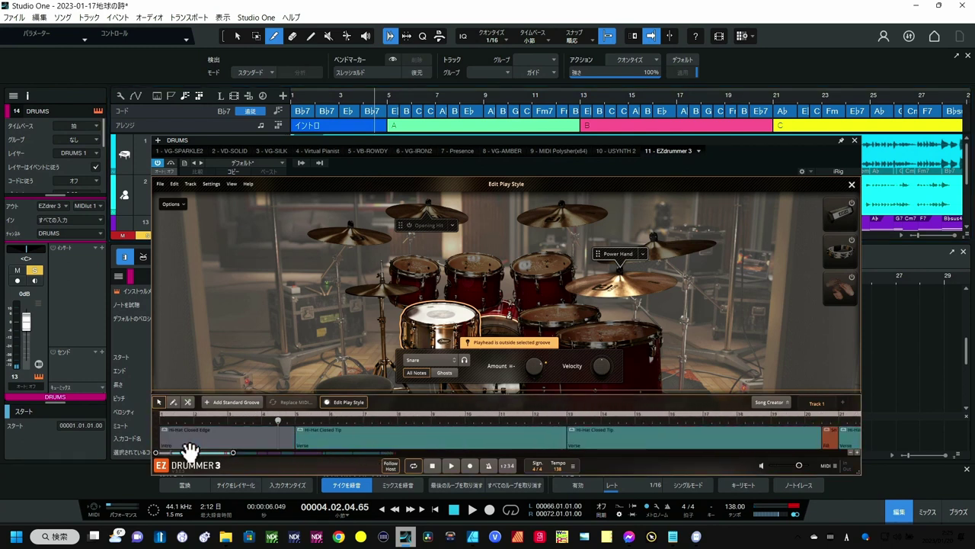
left_click(205, 441)
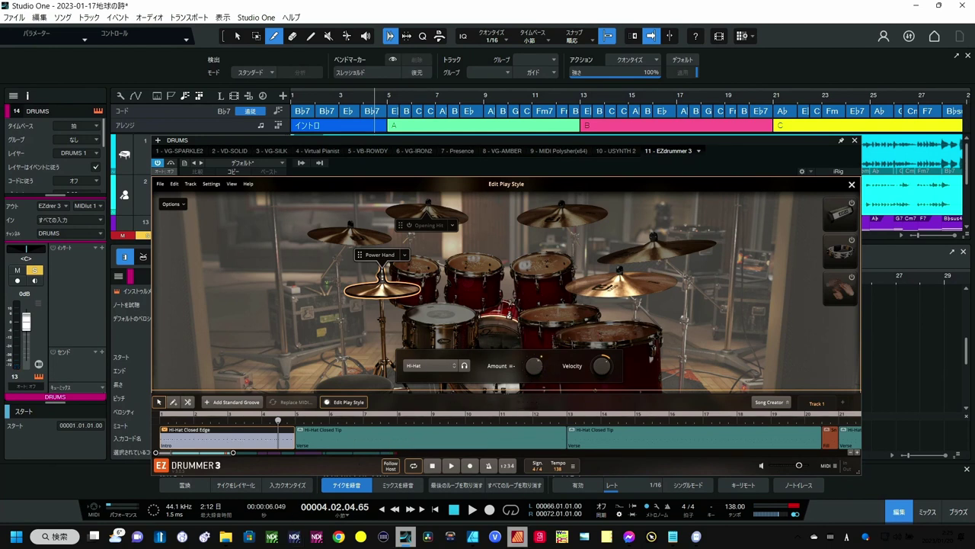
left_click(451, 509)
left_click(472, 509)
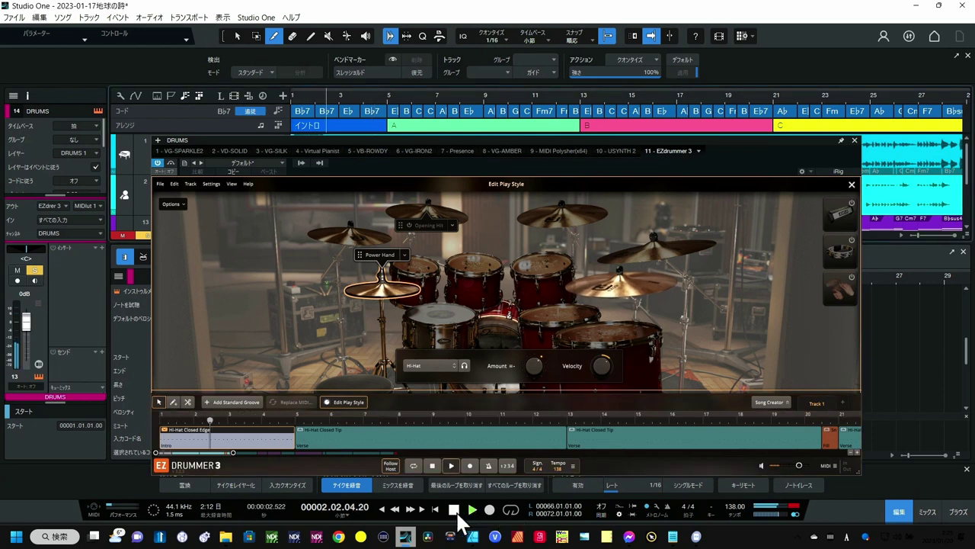
left_click(454, 509)
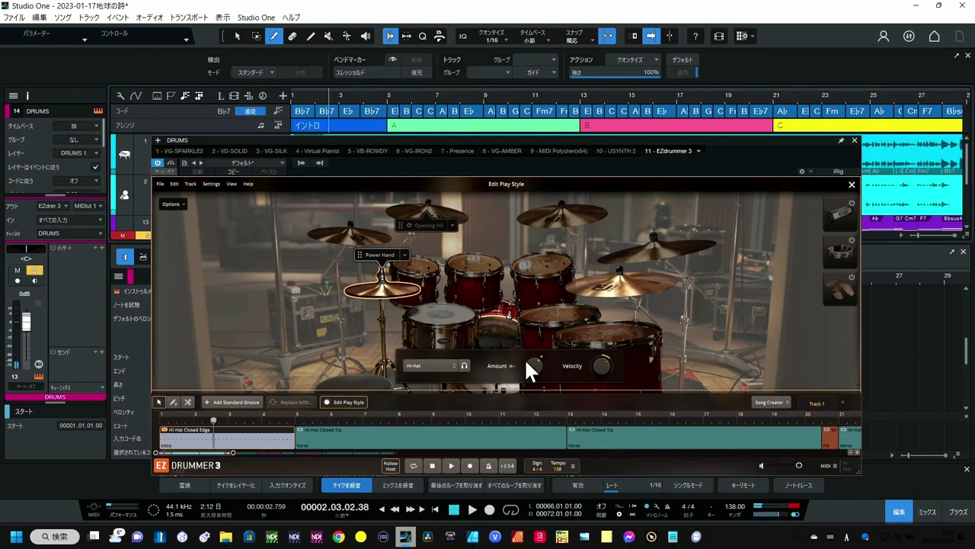
Step: Reduce the hi-hat amount in the Intro groove, checking it by ear, and play the song from bar 1
mouse_move(528, 364)
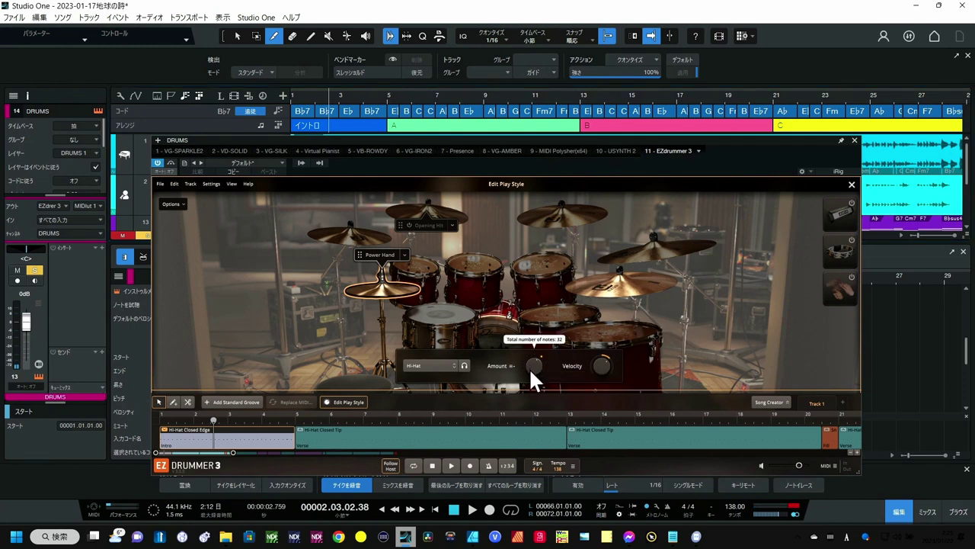
left_click(473, 510)
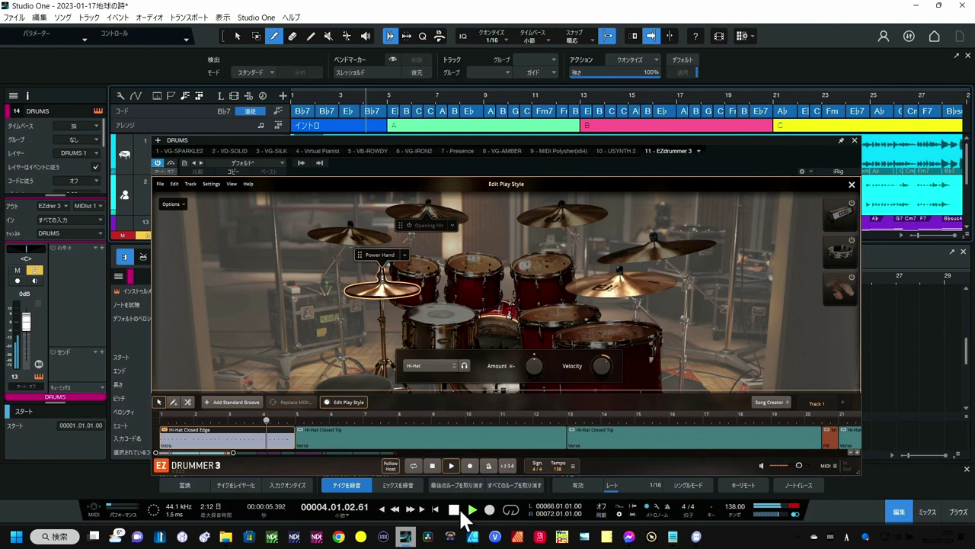
left_click(458, 508)
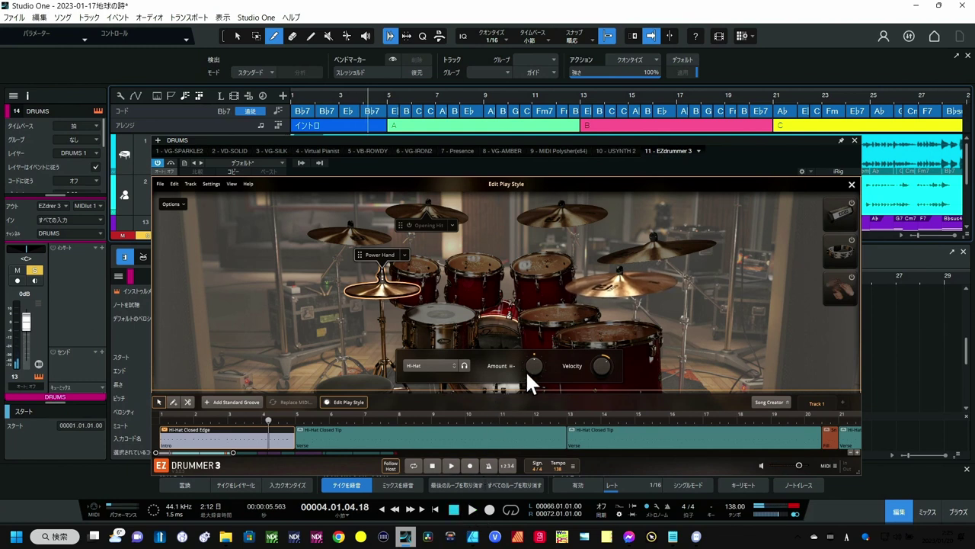
left_click(454, 509)
left_click(472, 509)
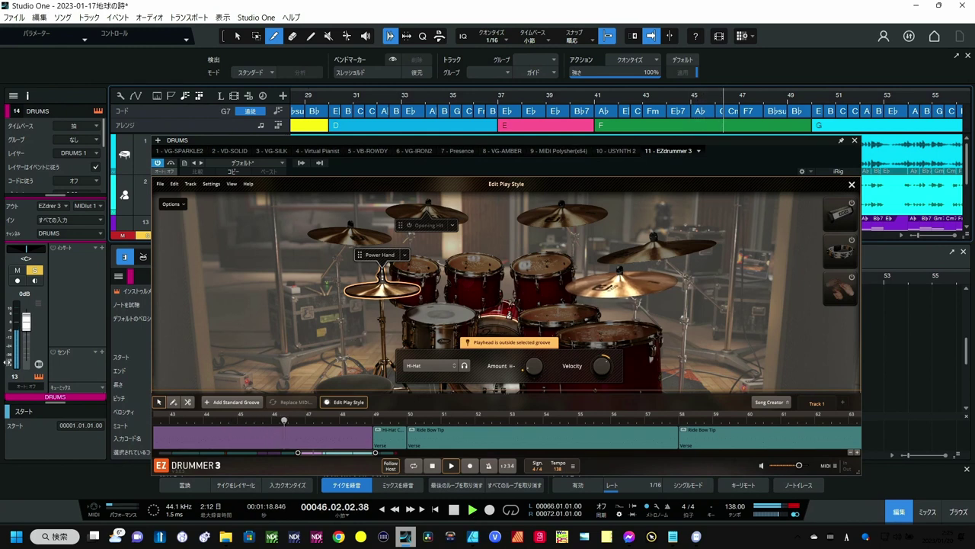
Step: Select the ride in the purple groove ending at bar 49, raise its velocity, and play on to the song's end
left_click(234, 431)
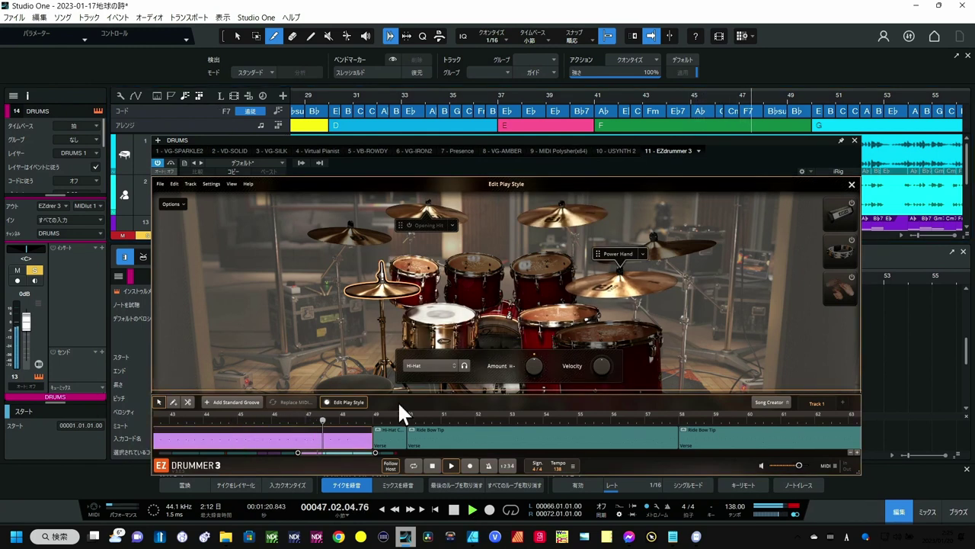
left_click(616, 288)
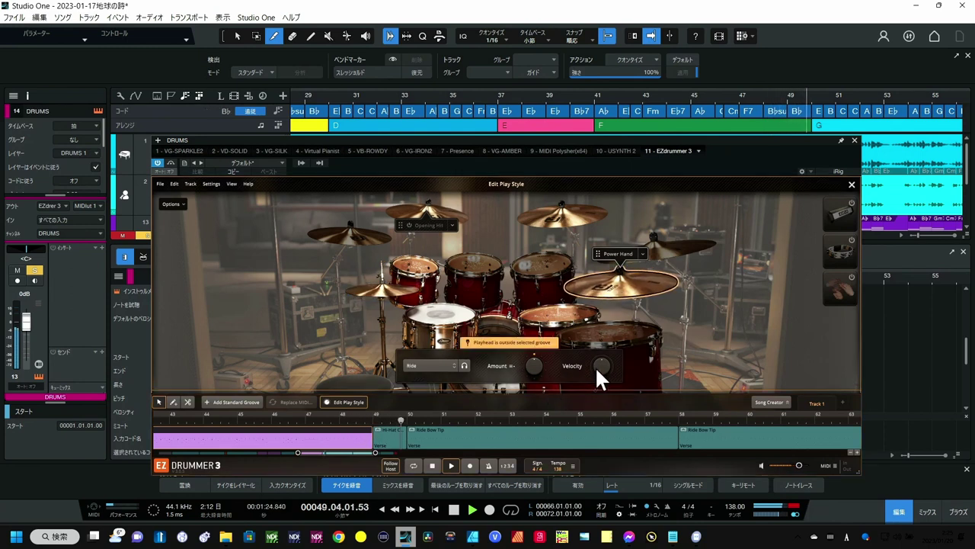
mouse_move(601, 365)
left_click_drag(599, 362, 602, 353)
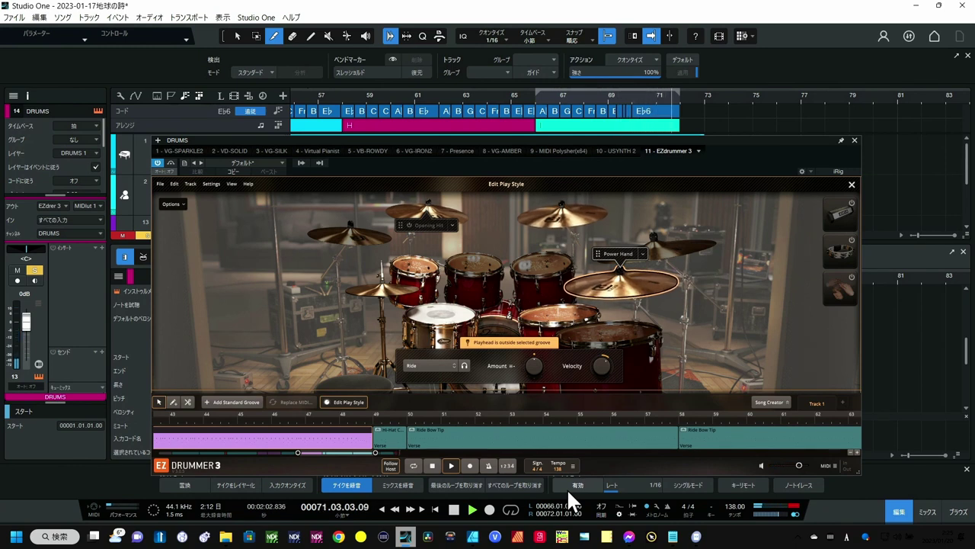
key("space")
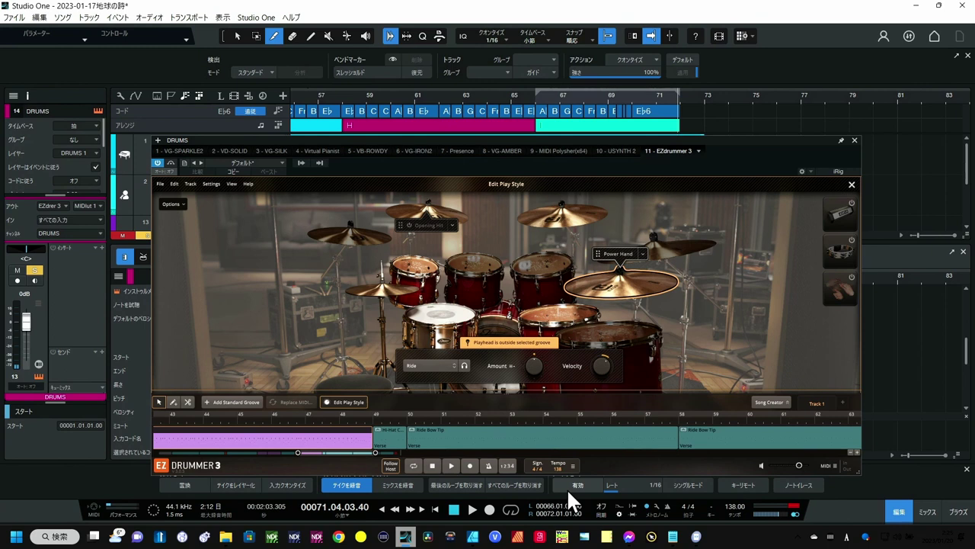
Step: Open the Grid Editor and show the Fill groove just before bar 21
left_click_drag(374, 453, 282, 453)
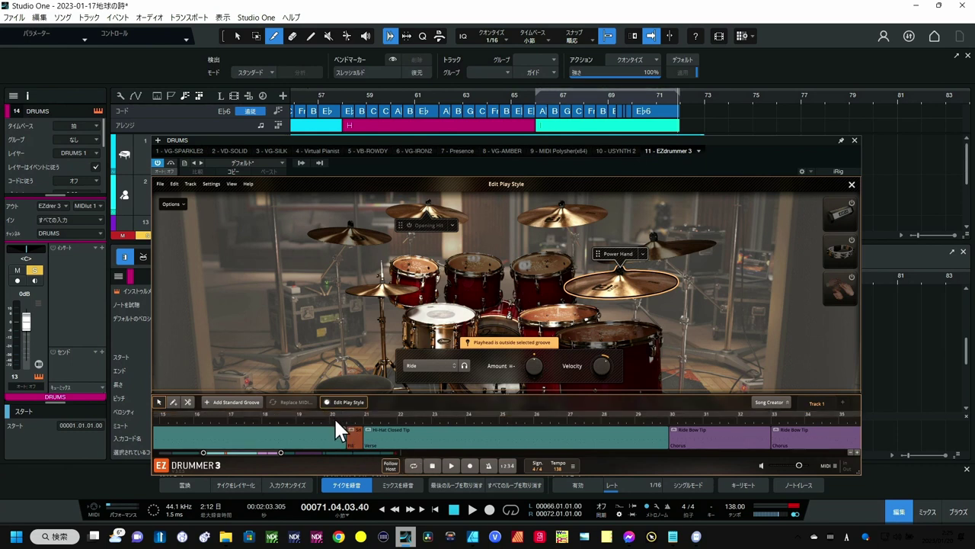
key("space")
left_click(357, 437)
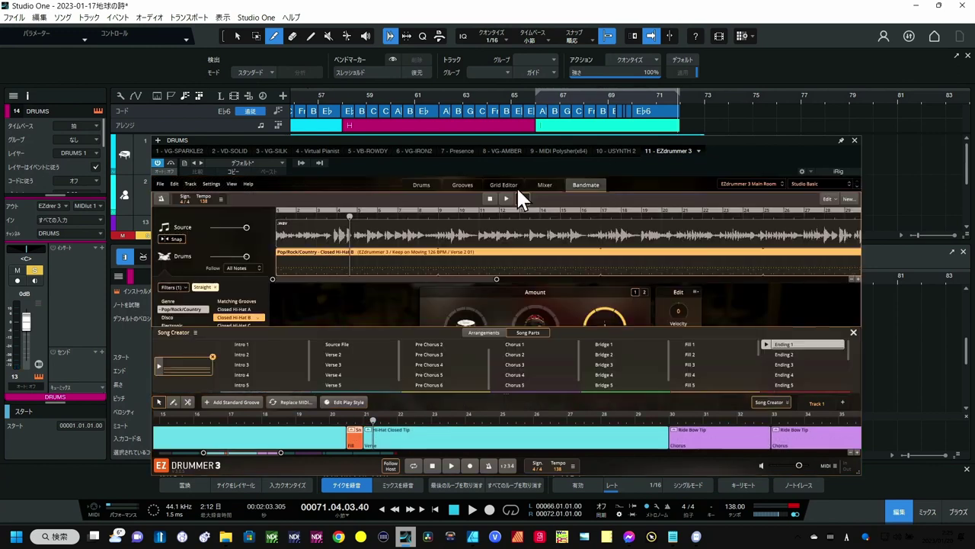
left_click(508, 184)
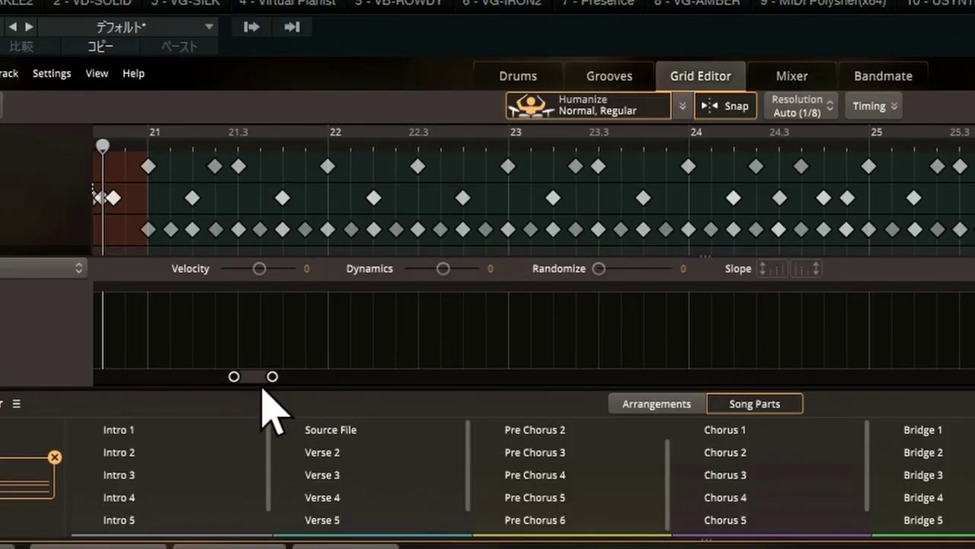
left_click_drag(302, 320, 292, 319)
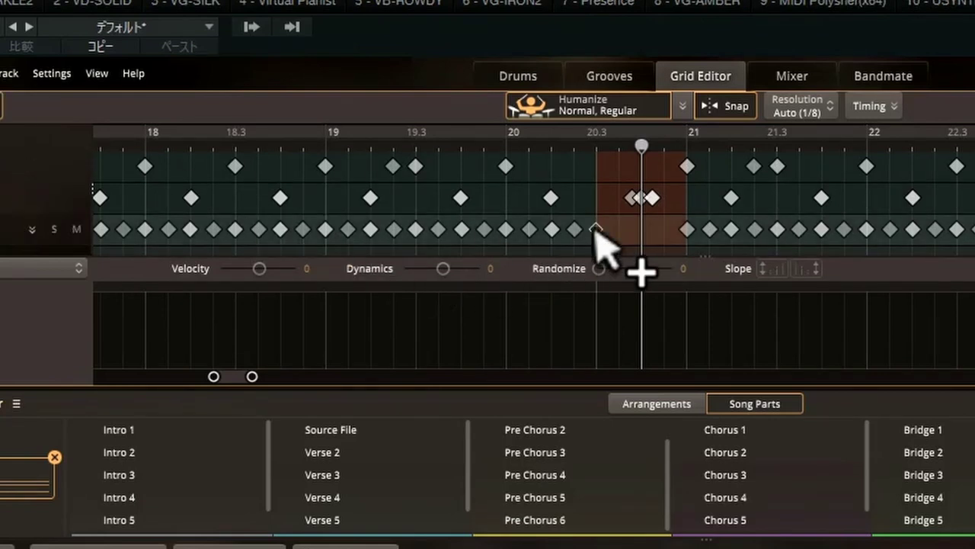
Step: Add three consecutive eighth-note hi-hat hits from bar 20.3 in the Fill groove and adjust the second hit's velocity
left_click(595, 230)
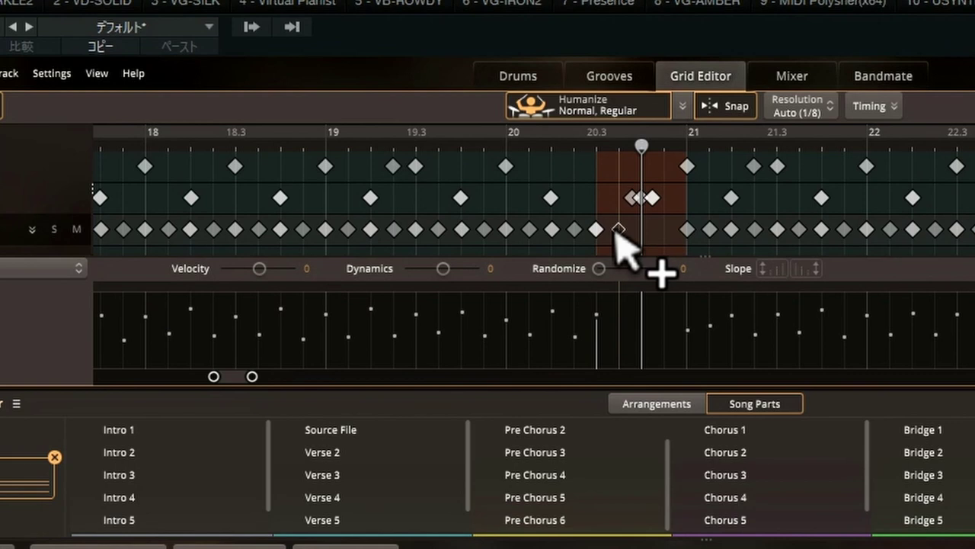
left_click(619, 230)
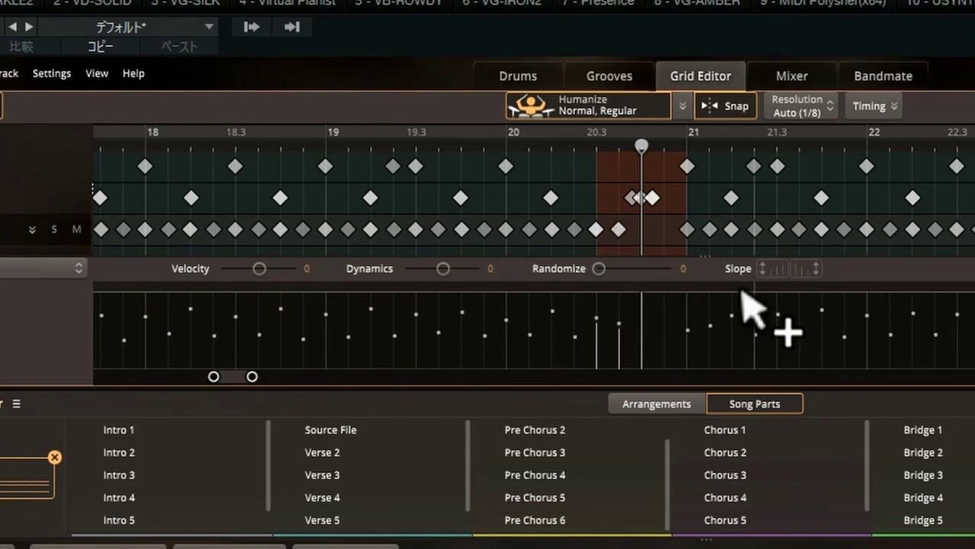
key("space")
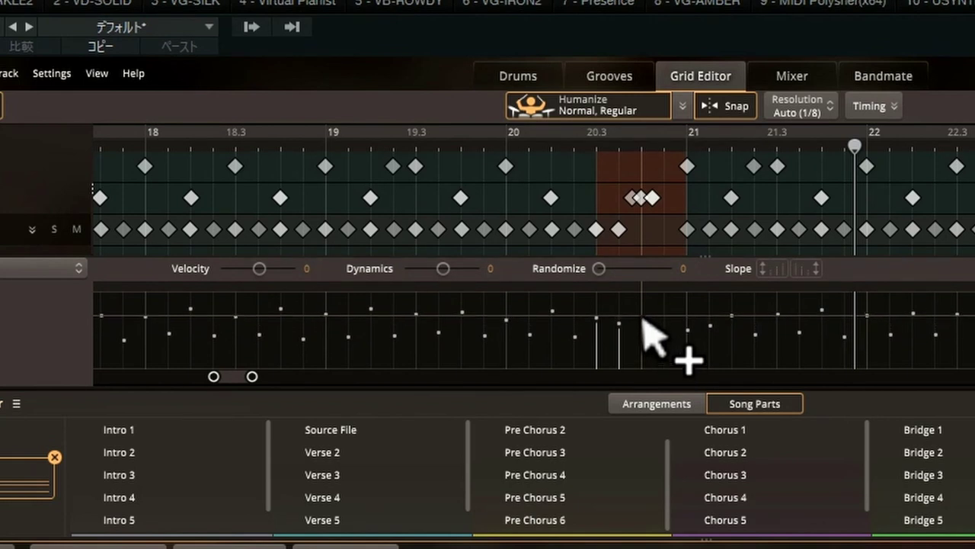
left_click(641, 231)
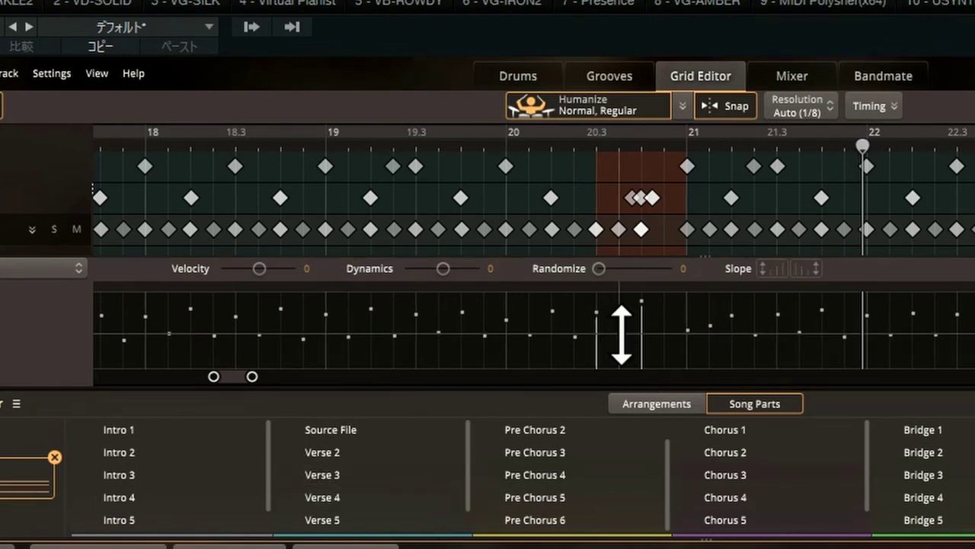
left_click_drag(621, 335, 622, 323)
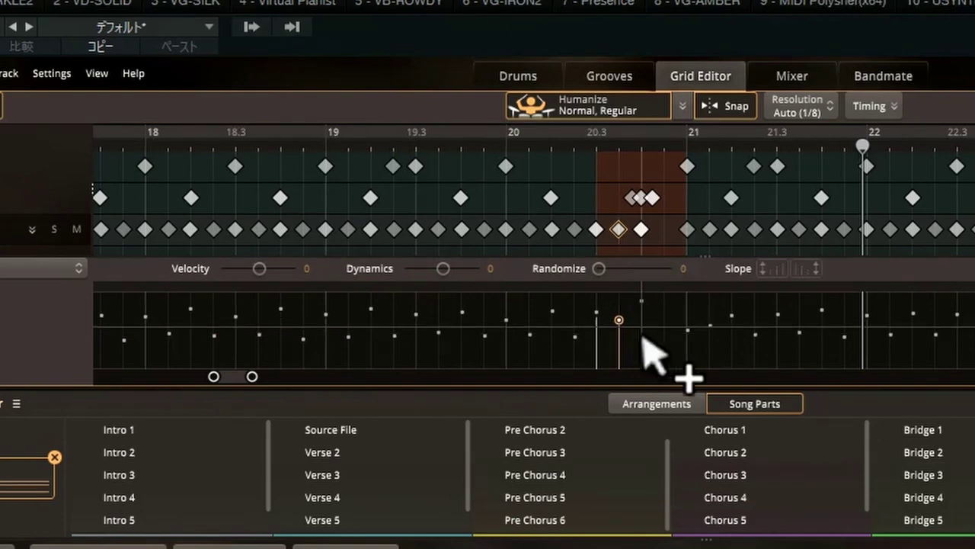